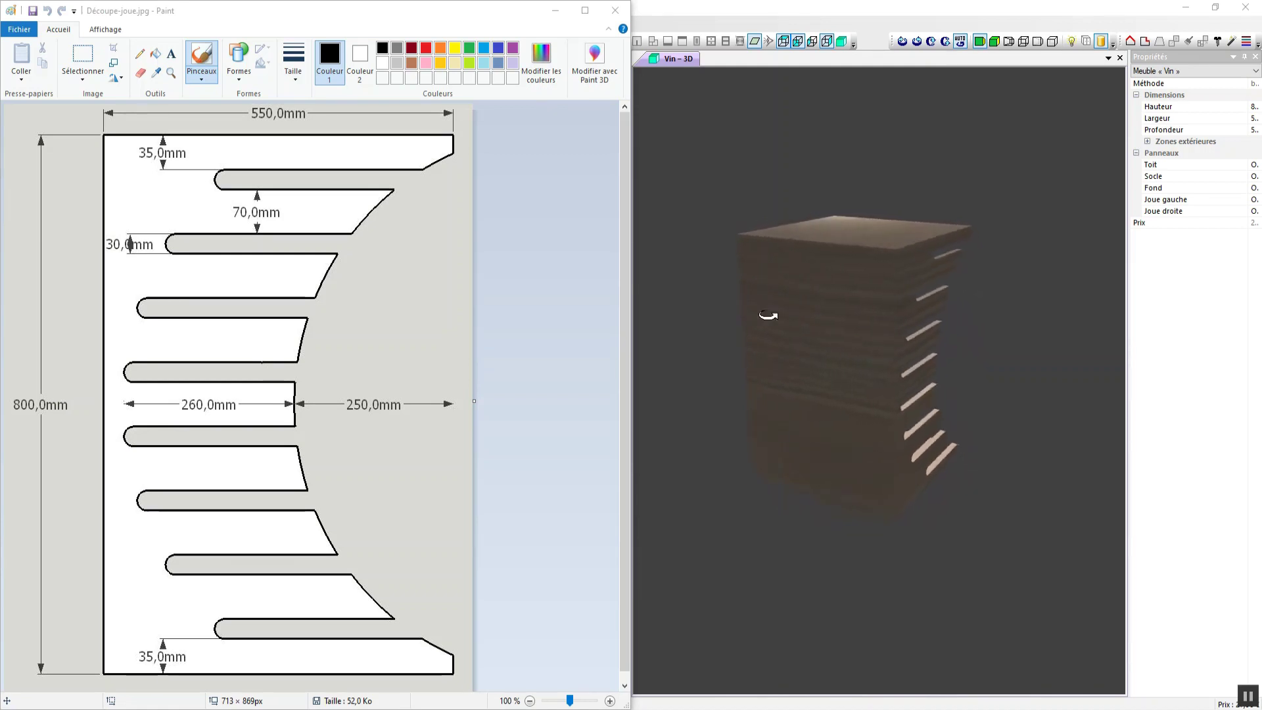
Switch to AutoCAD and draw a rectangle 550 mm wide and 800 mm high for the side panel outline.
{"action": "left_click", "coordinate": [732, 158]}
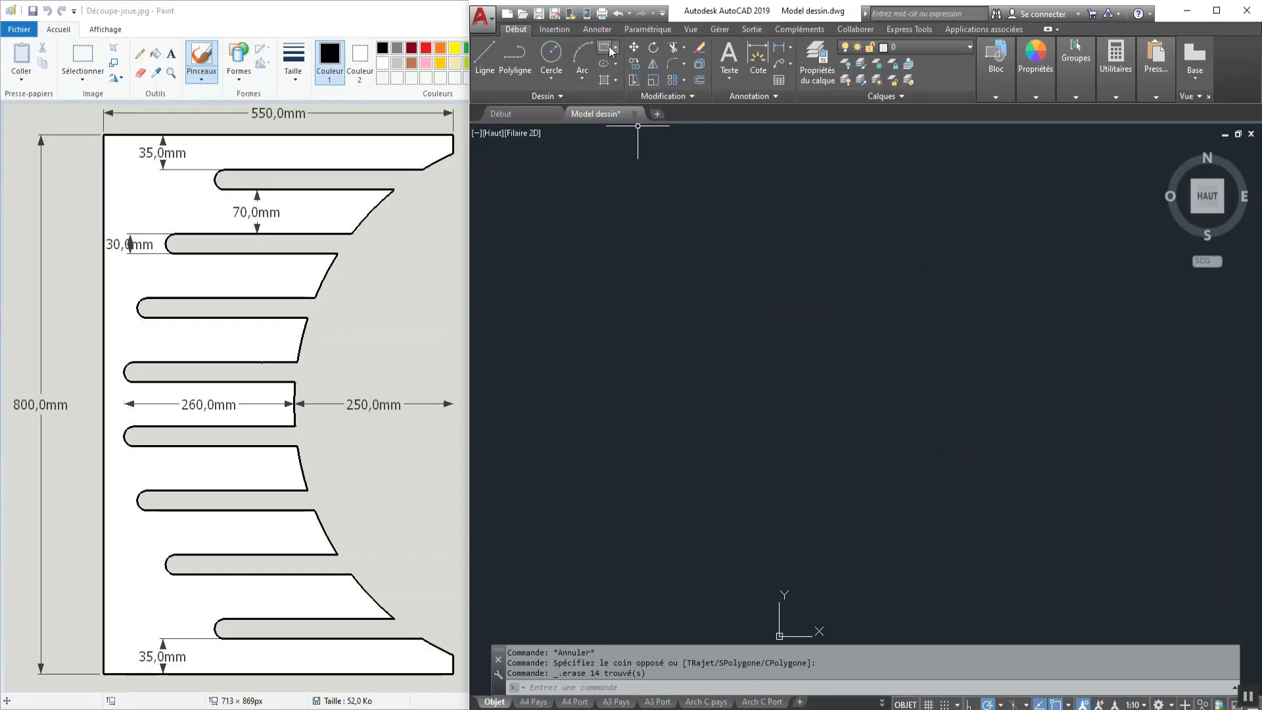
{"action": "left_click", "coordinate": [606, 50]}
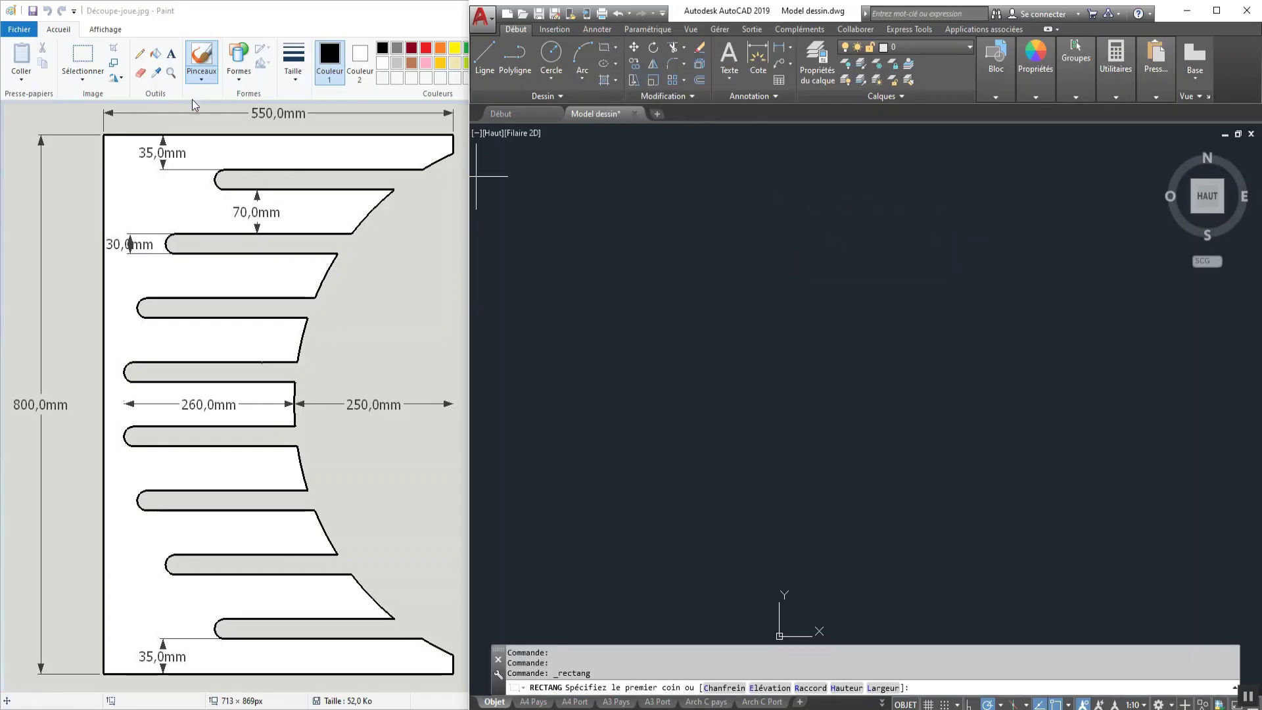
{"action": "left_click", "coordinate": [780, 405]}
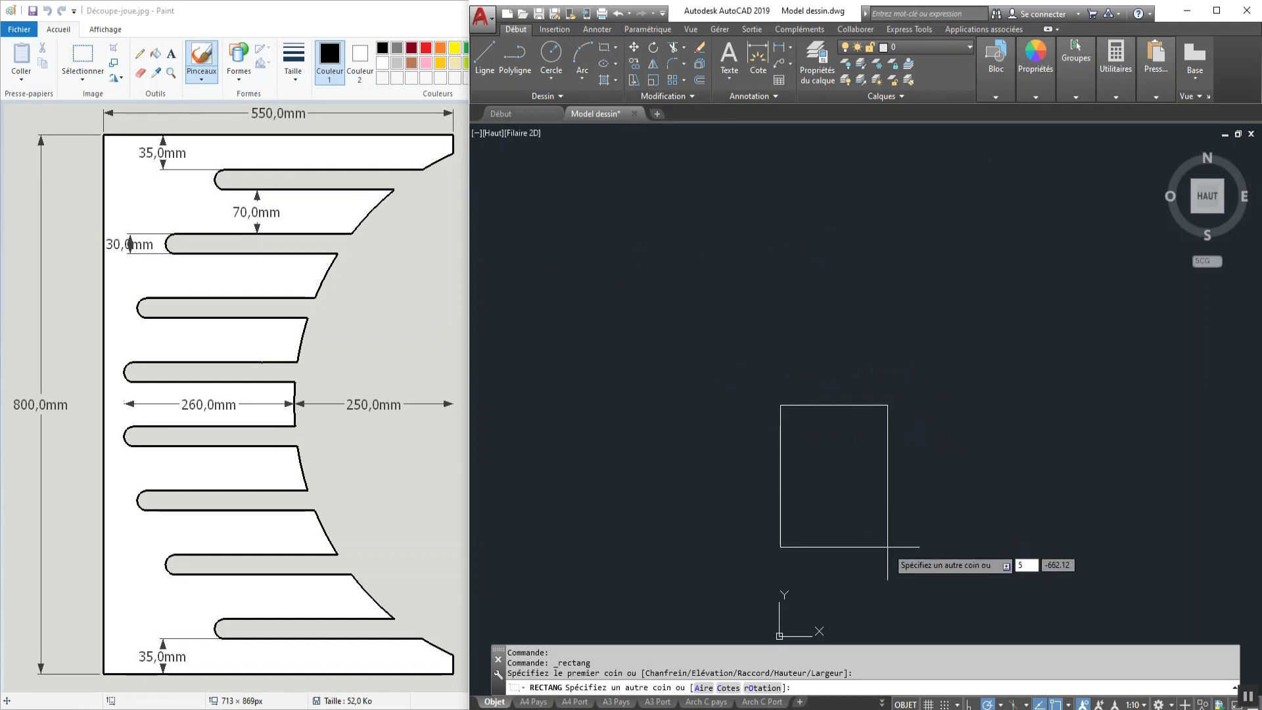
{"action": "type", "text": "550"}
{"action": "key", "text": "Tab"}
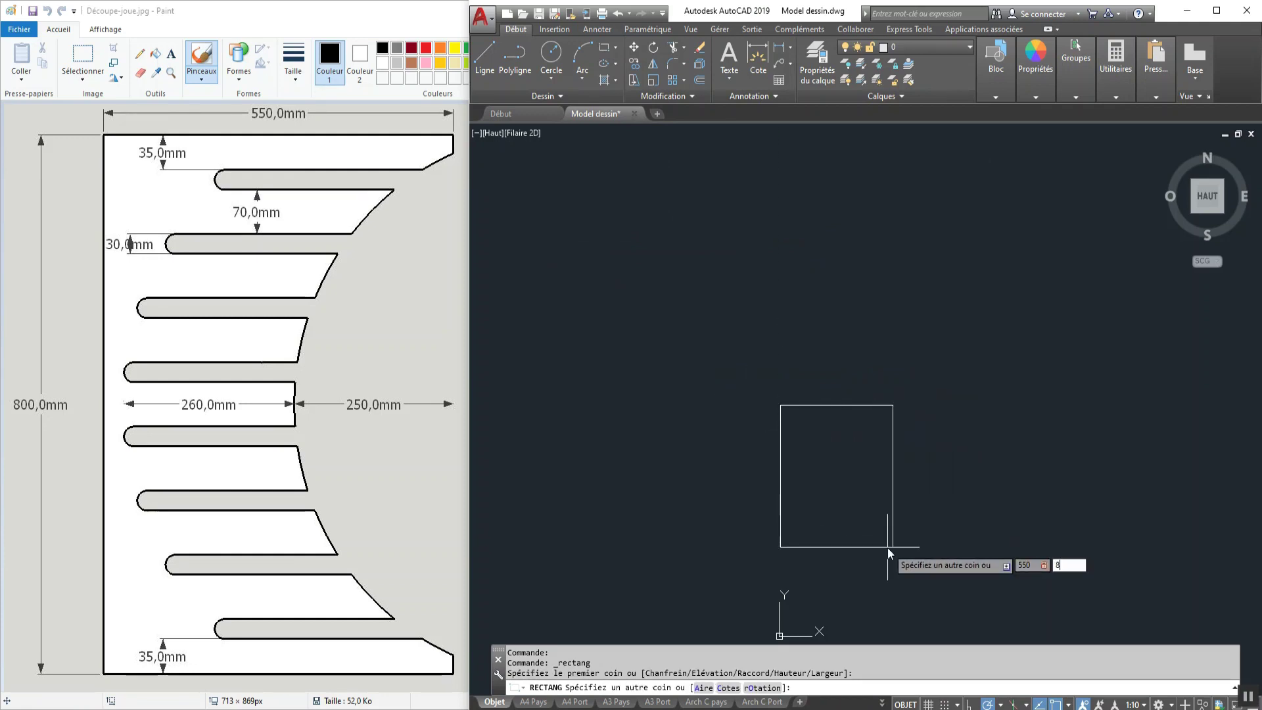
{"action": "key", "text": "Return"}
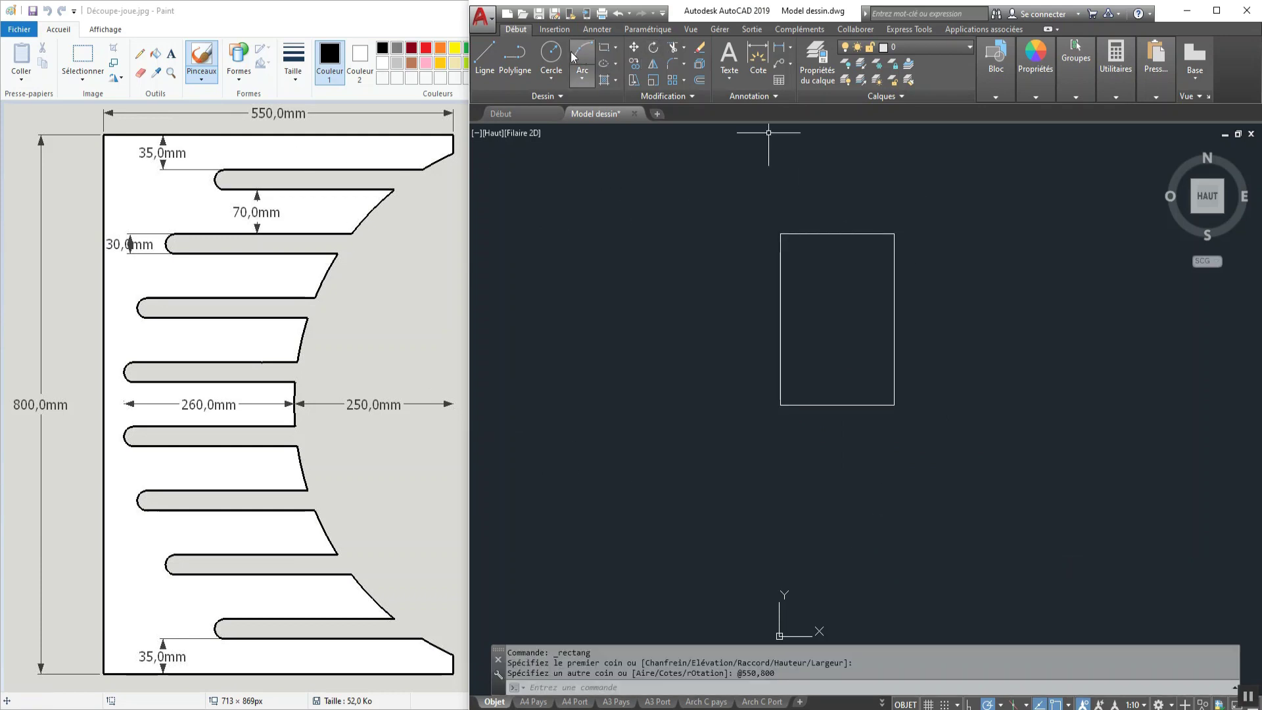
Draw construction circles of 25 mm radius centred on the rectangle's upper-right and lower-right corners.
{"action": "left_click", "coordinate": [550, 52]}
{"action": "scroll", "coordinate": [848, 236], "scroll_direction": "up", "scroll_amount": 6}
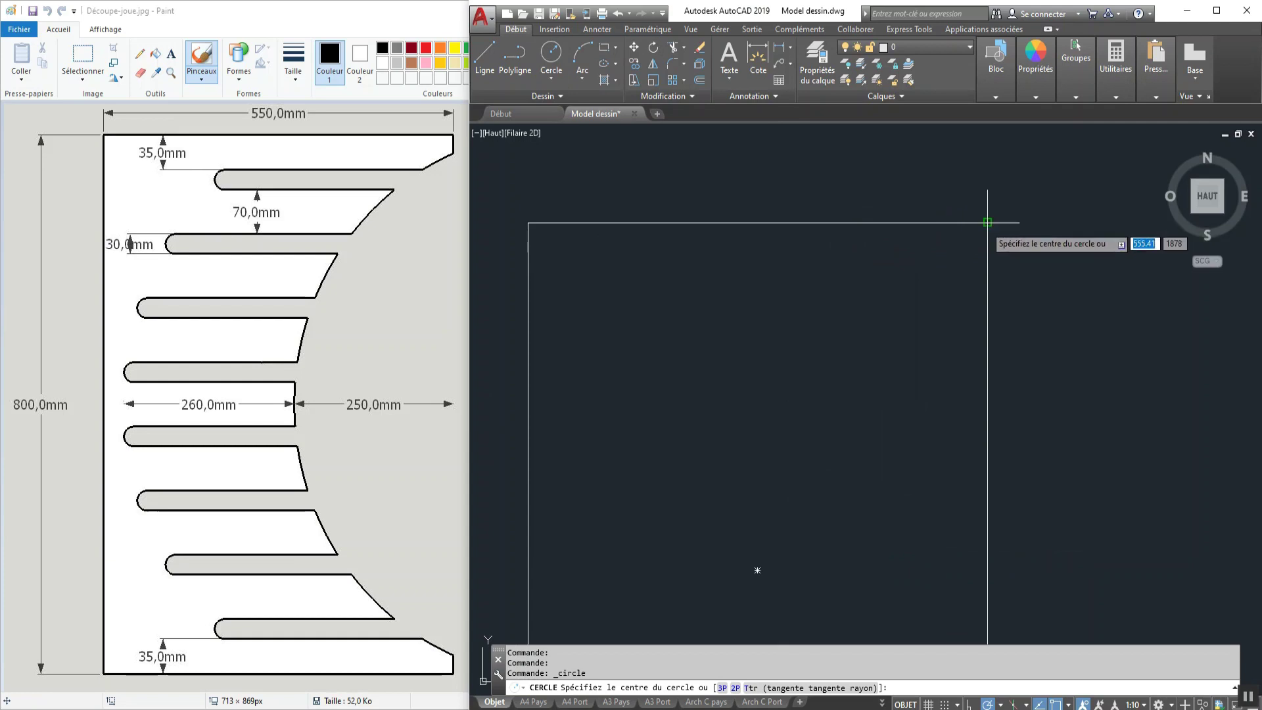
{"action": "left_click", "coordinate": [988, 224]}
{"action": "type", "text": "25"}
{"action": "key", "text": "Return"}
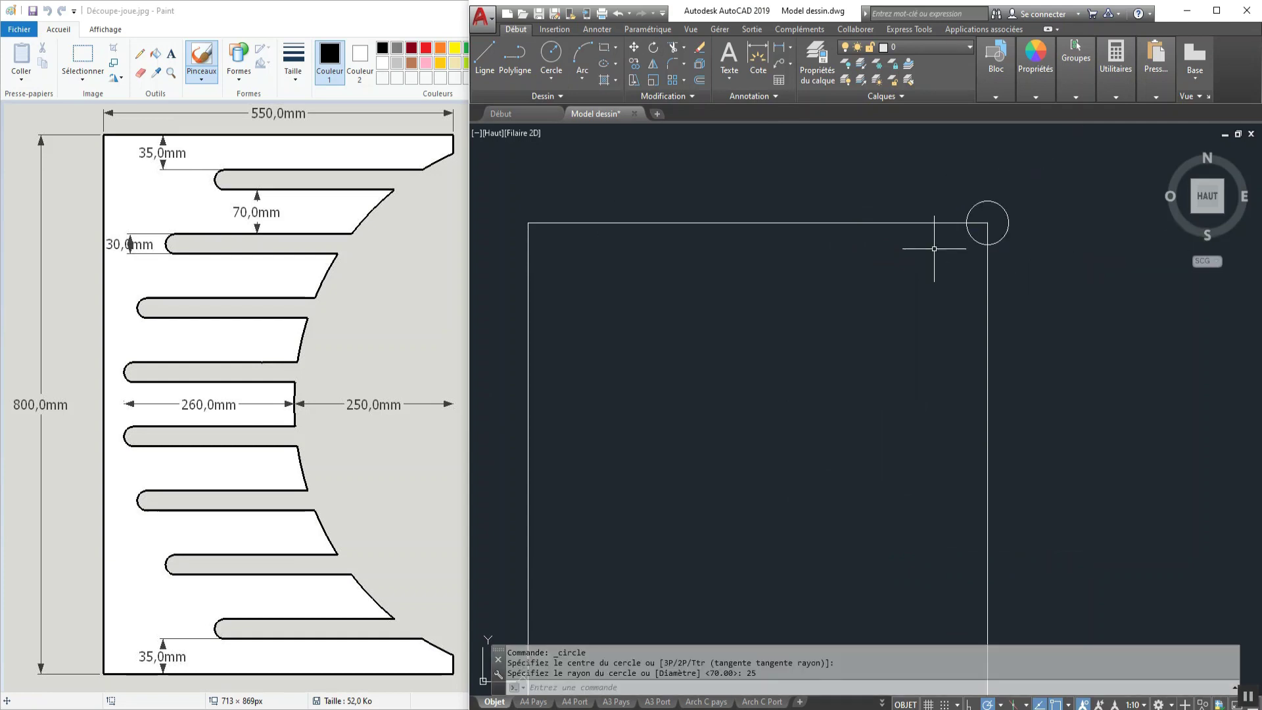
{"action": "scroll", "coordinate": [932, 248], "scroll_direction": "down", "scroll_amount": 4}
{"action": "key", "text": "Return"}
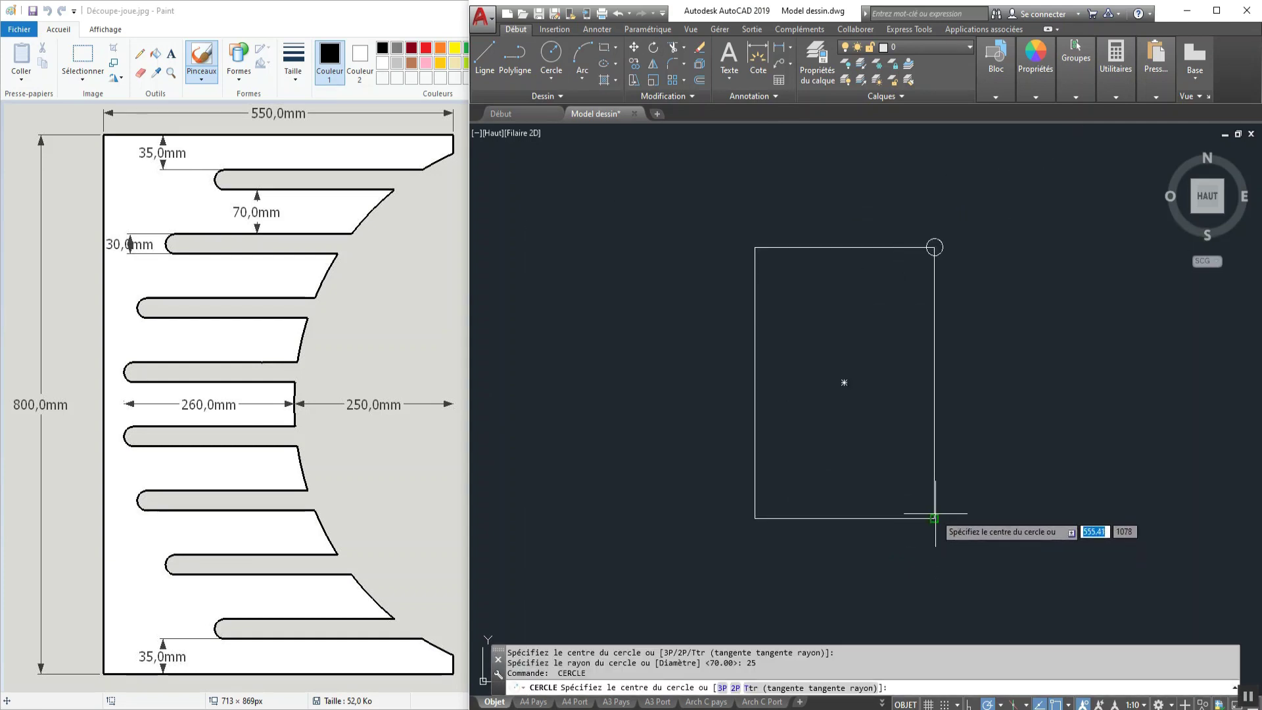
{"action": "left_click", "coordinate": [934, 518]}
{"action": "key", "text": "Return"}
Draw a 250 mm horizontal construction line from the midpoint of the rectangle's right side into the rectangle.
{"action": "left_click", "coordinate": [484, 59]}
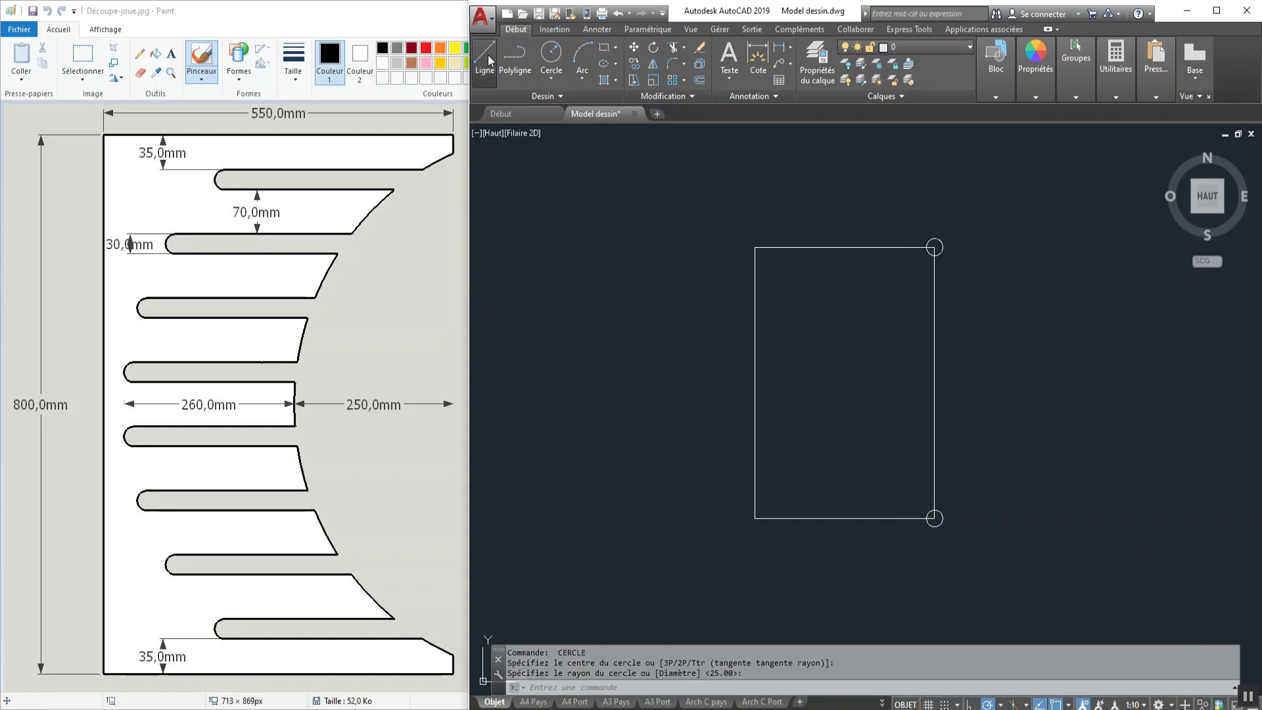
{"action": "left_click", "coordinate": [934, 383]}
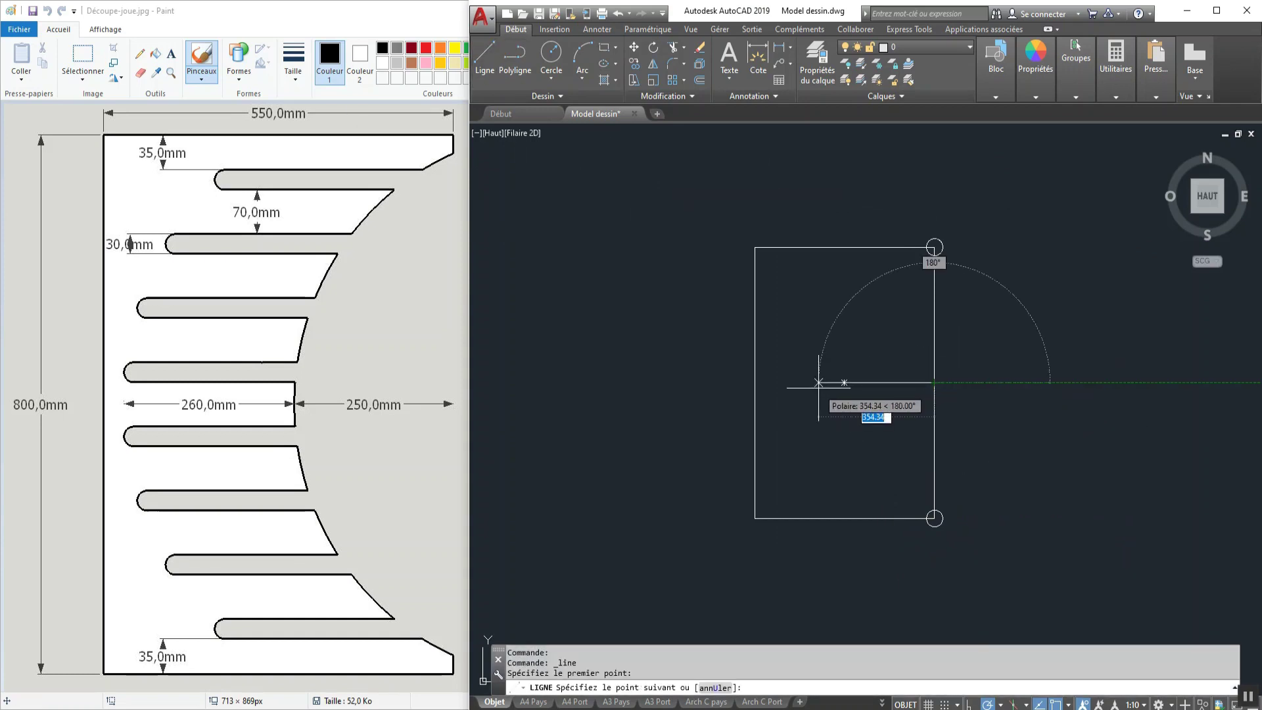
{"action": "type", "text": "250"}
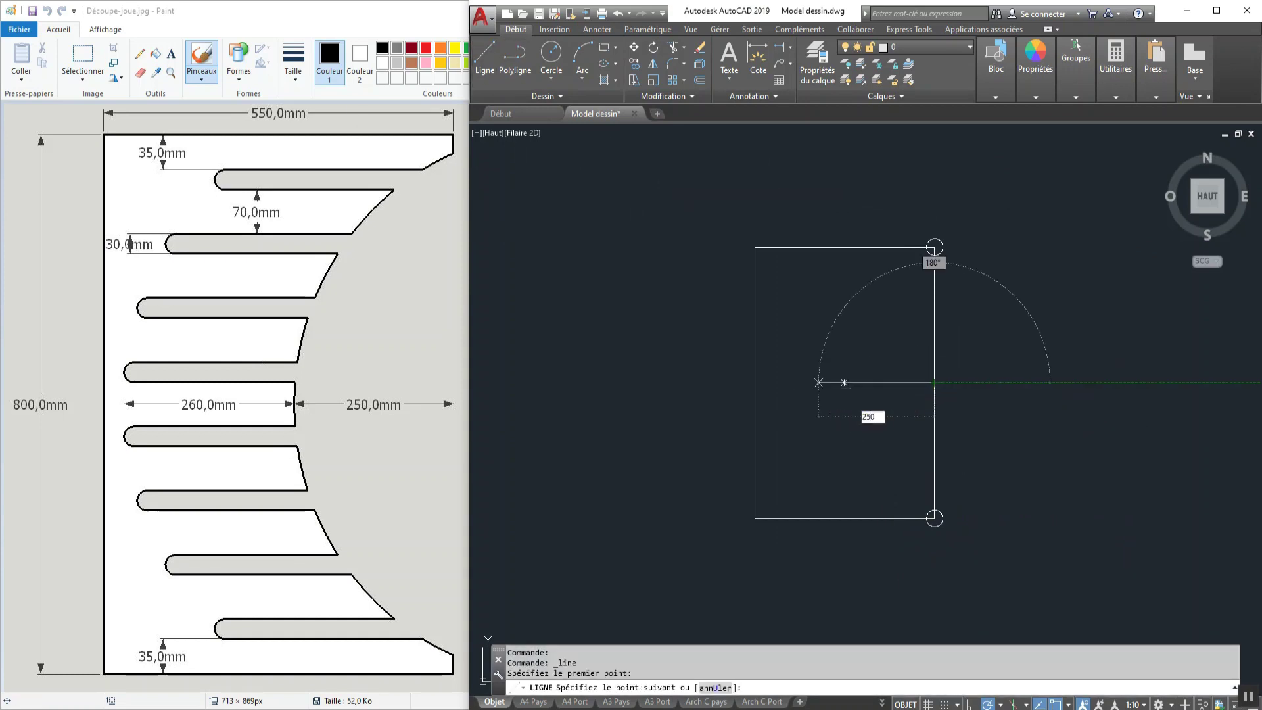
{"action": "key", "text": "Return"}
{"action": "key", "text": "Escape"}
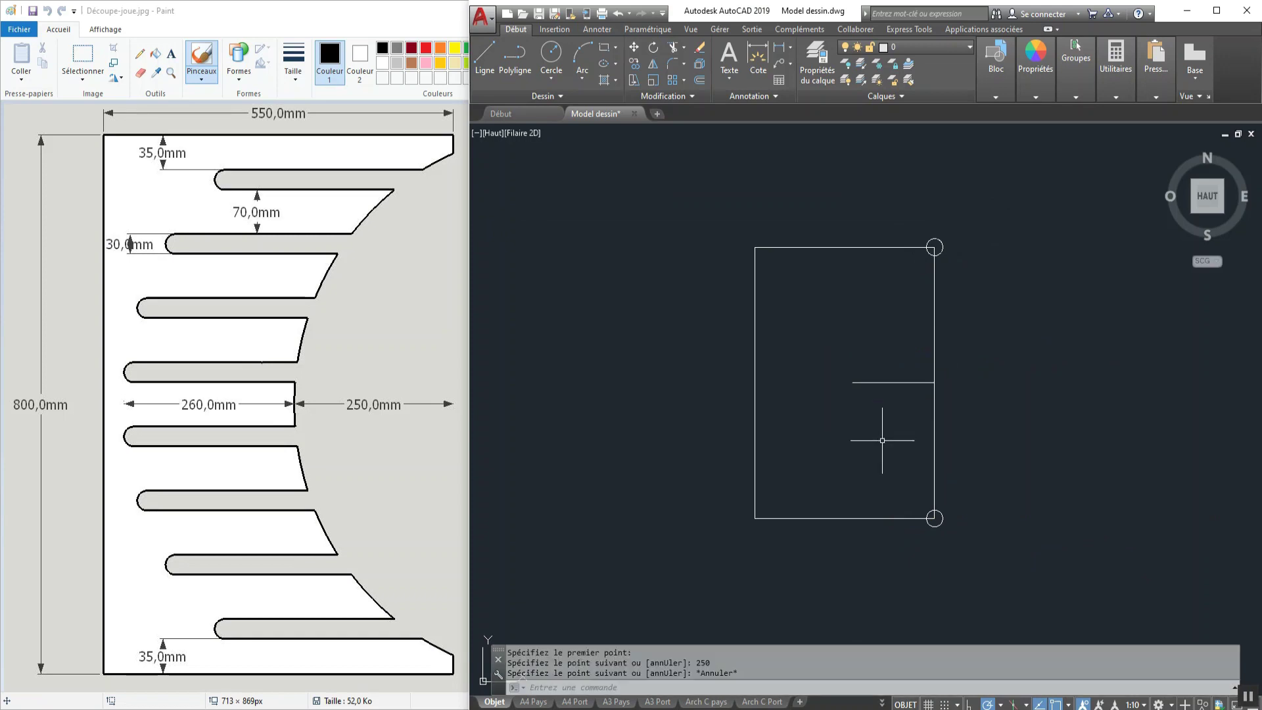
Draw an arc between the circles' intersections with the right side, passing through the 250 mm line's end, and erase the construction circles and line.
{"action": "left_click", "coordinate": [581, 57]}
{"action": "left_click", "coordinate": [934, 247]}
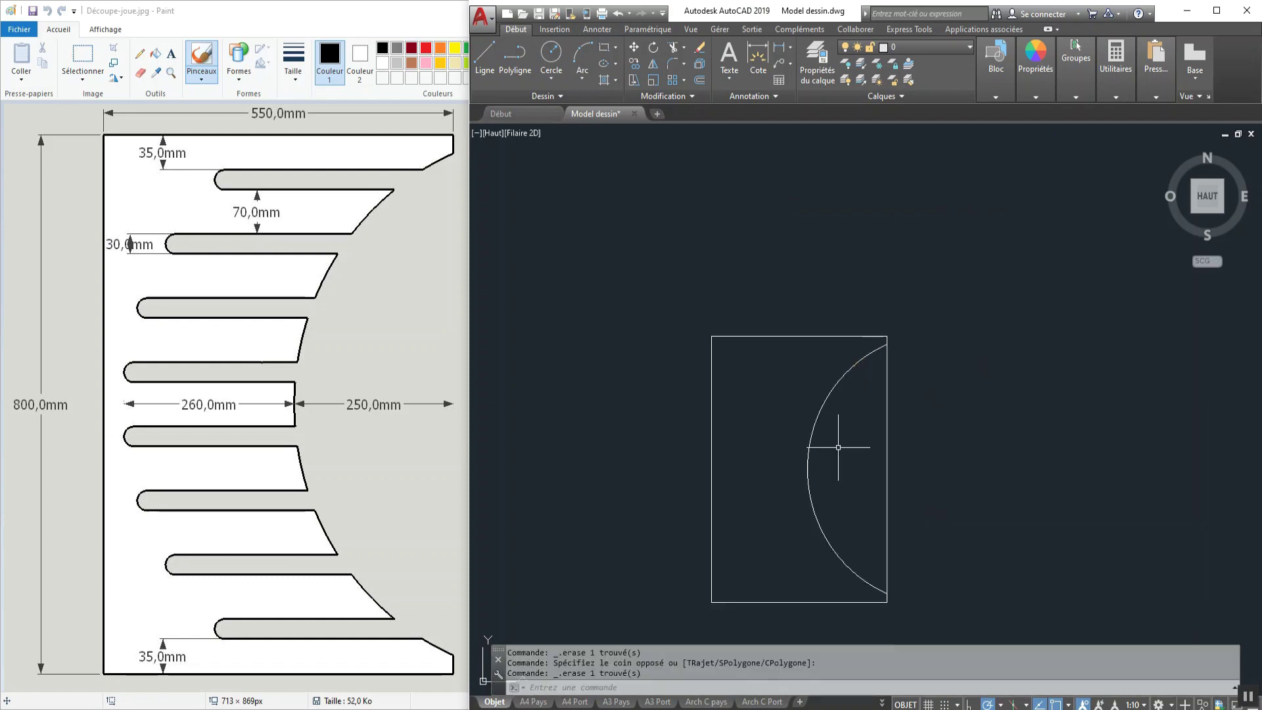
Copy the arc 260 mm horizontally to the left, using its midpoint as the base point.
{"action": "scroll", "coordinate": [839, 427], "scroll_direction": "up", "scroll_amount": 2}
{"action": "left_click", "coordinate": [840, 406]}
{"action": "left_click", "coordinate": [743, 498]}
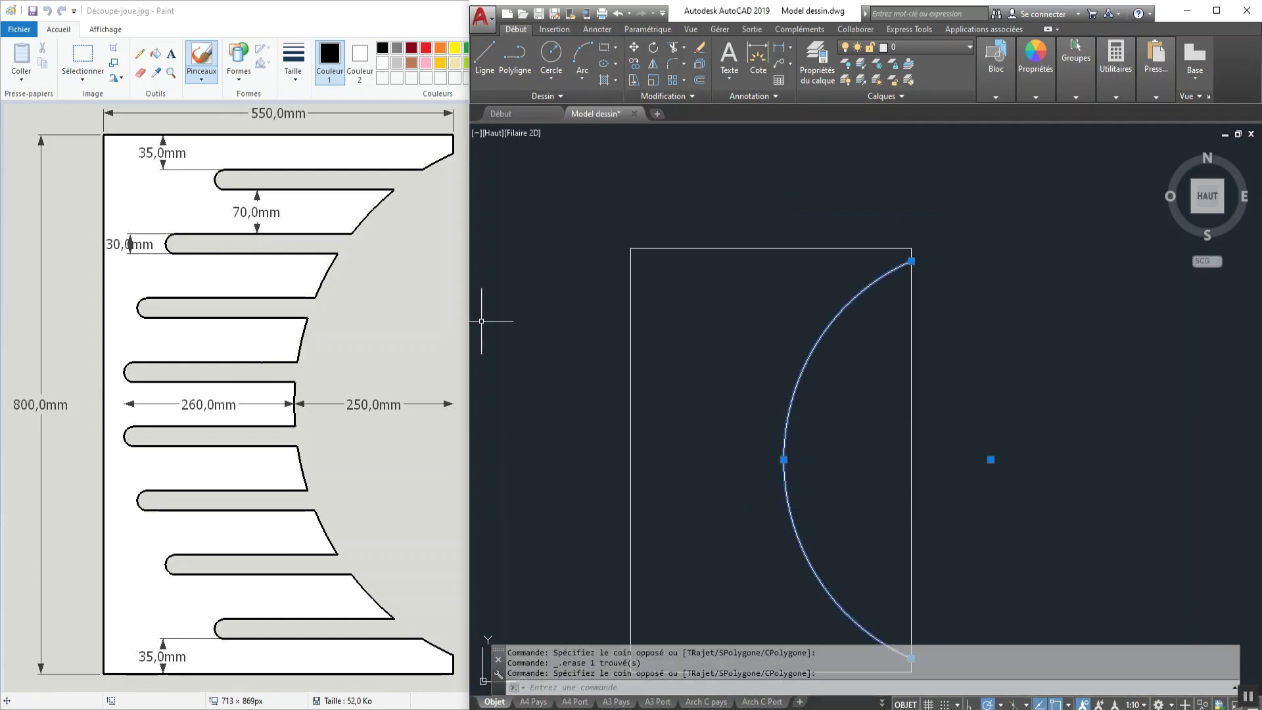
{"action": "scroll", "coordinate": [663, 339], "scroll_direction": "down", "scroll_amount": 3}
{"action": "scroll", "coordinate": [715, 390], "scroll_direction": "up", "scroll_amount": 3}
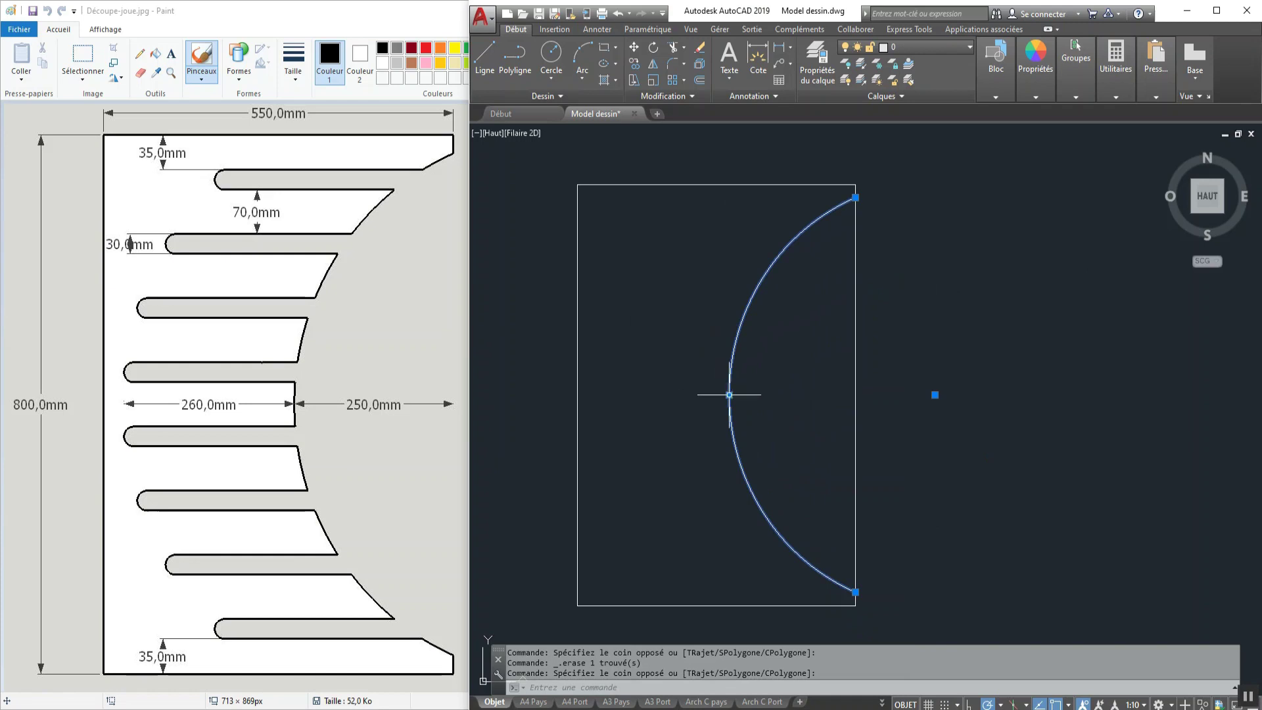
{"action": "right_click", "coordinate": [729, 395]}
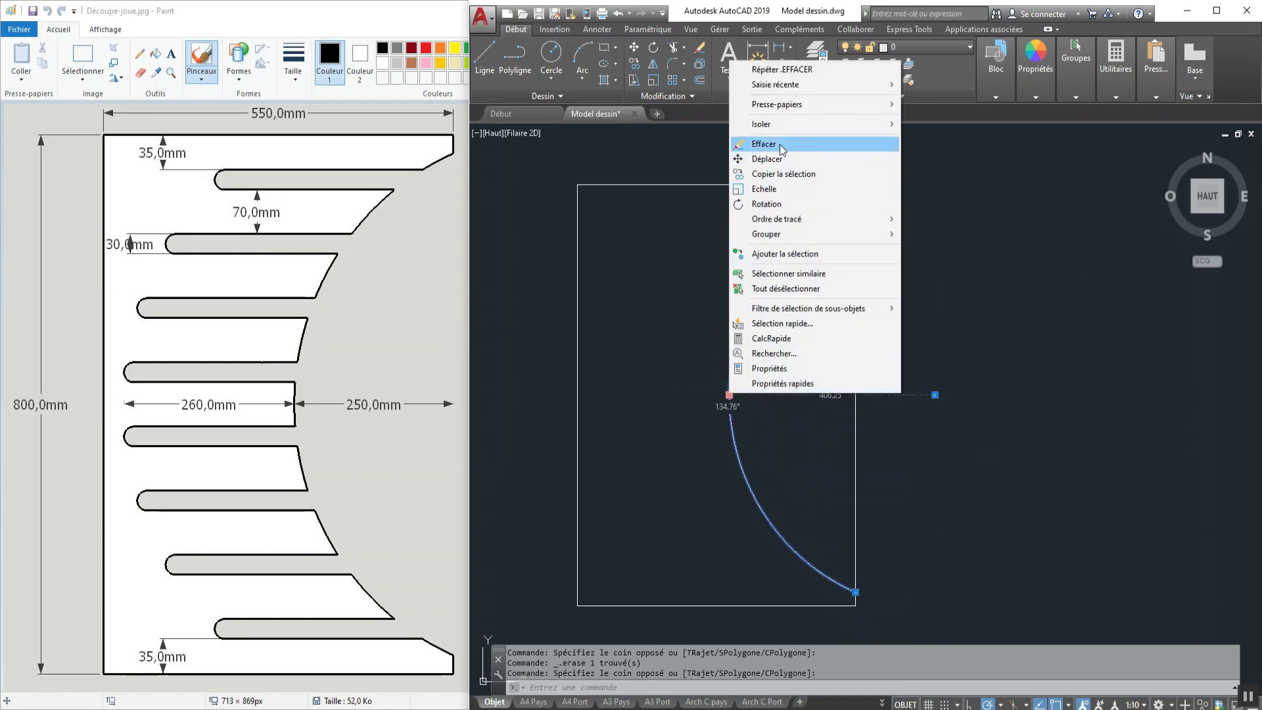
{"action": "left_click", "coordinate": [782, 173]}
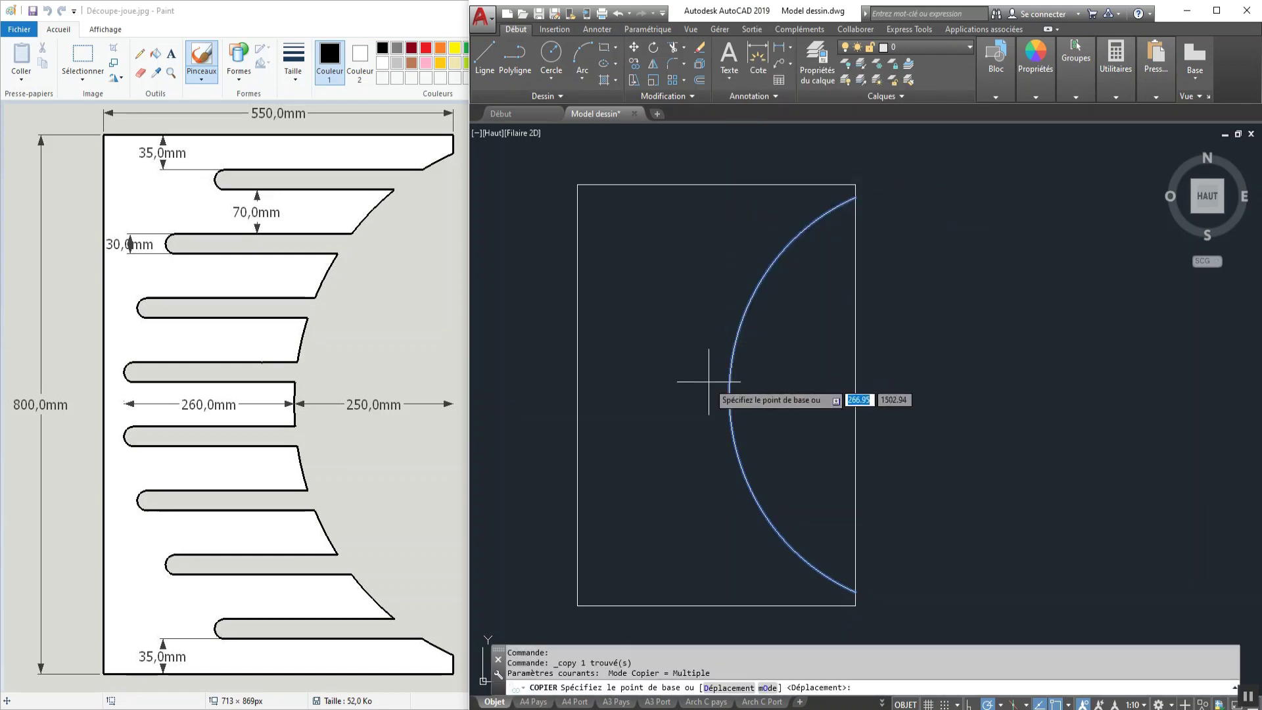
{"action": "left_click", "coordinate": [728, 394]}
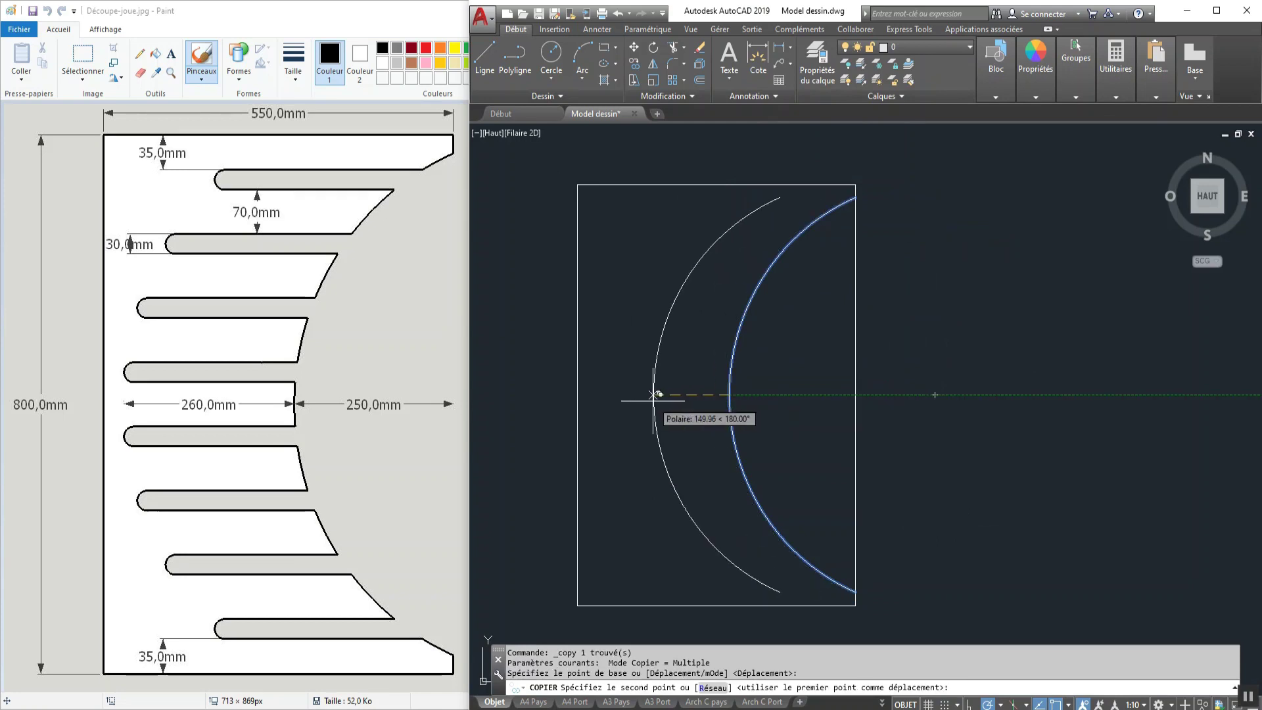
{"action": "type", "text": "260"}
{"action": "key", "text": "Return"}
{"action": "key", "text": "Escape"}
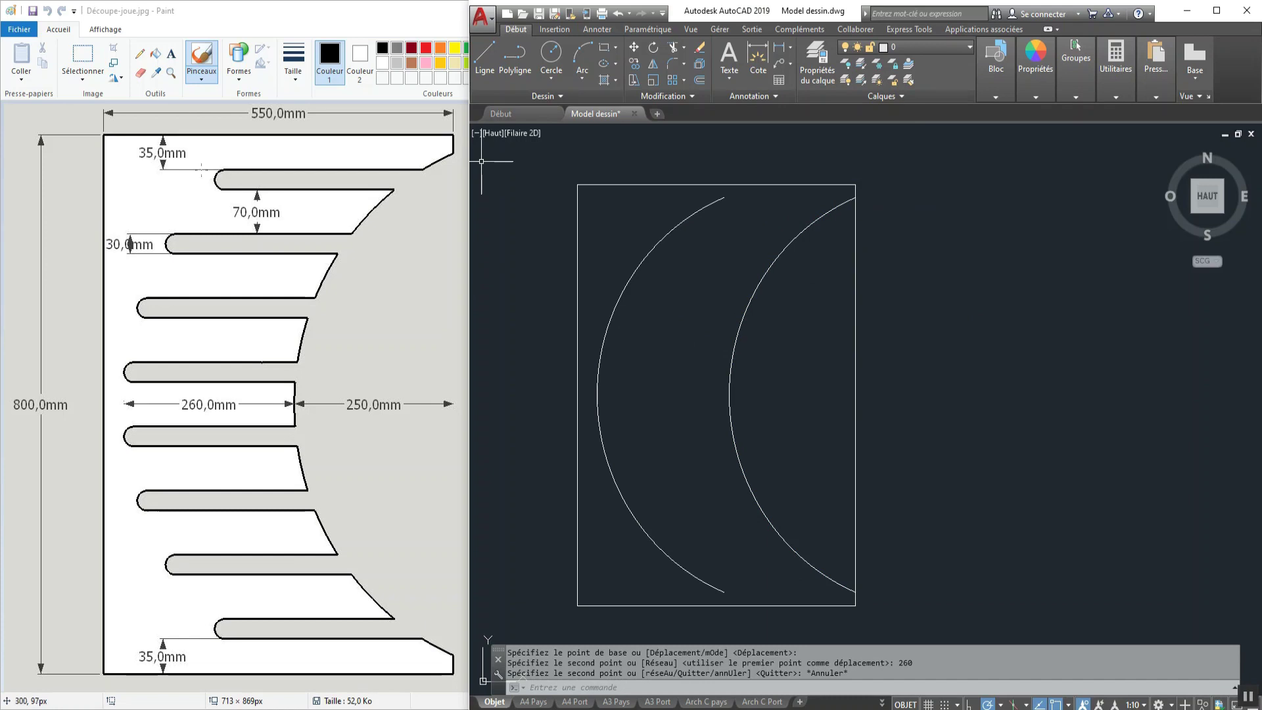
Draw a circle of 30 mm diameter in the empty area to the right of the rectangle.
{"action": "left_click", "coordinate": [551, 53]}
{"action": "left_click", "coordinate": [947, 270]}
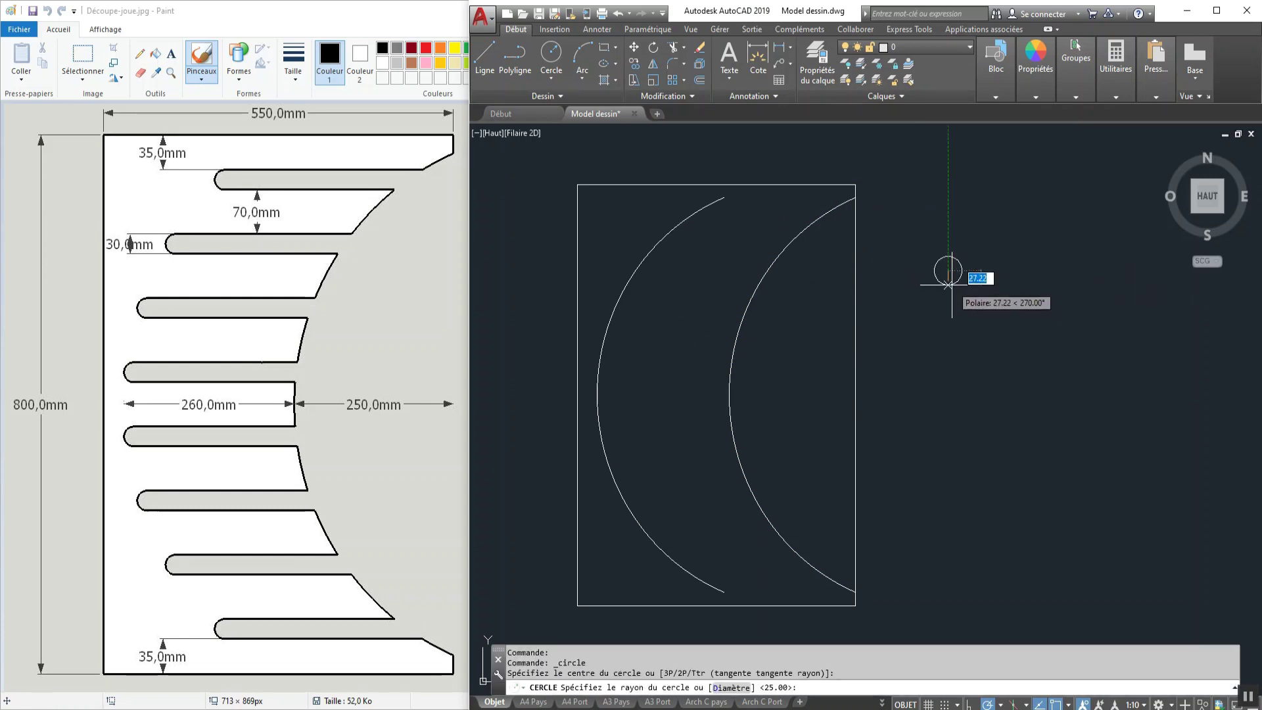
{"action": "type", "text": "D"}
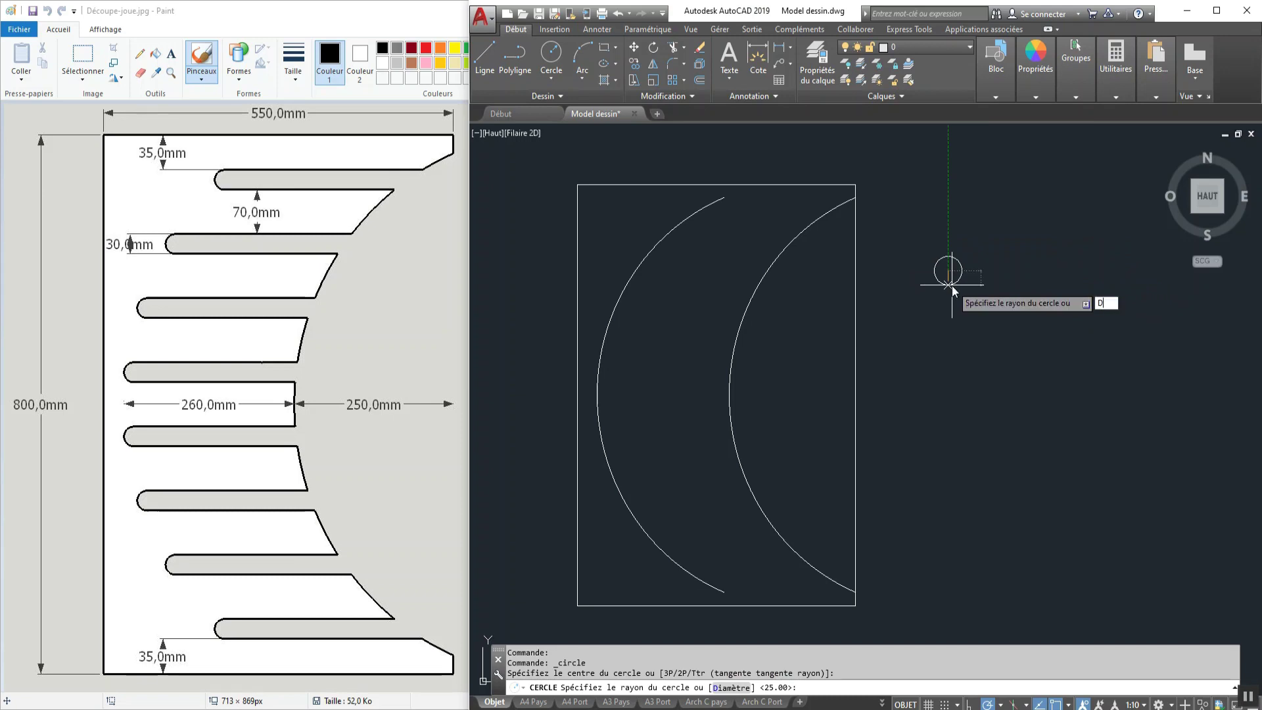
{"action": "key", "text": "Return"}
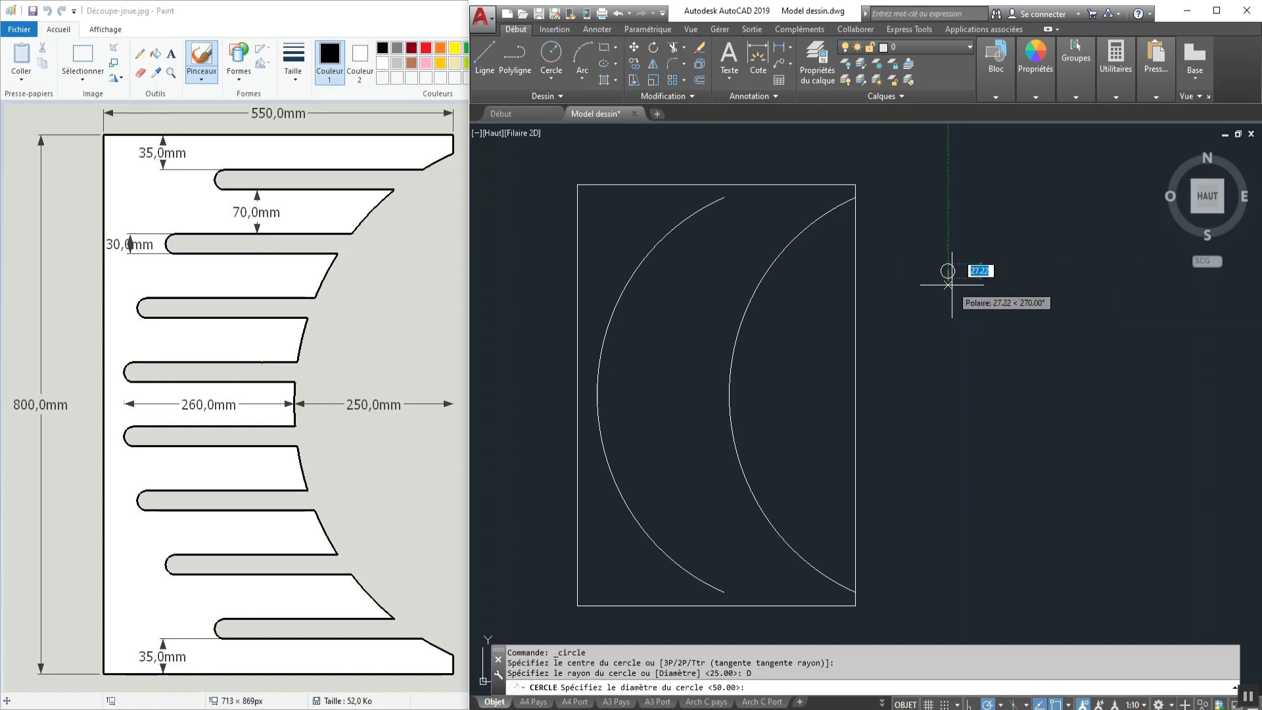
{"action": "type", "text": "30"}
{"action": "key", "text": "Return"}
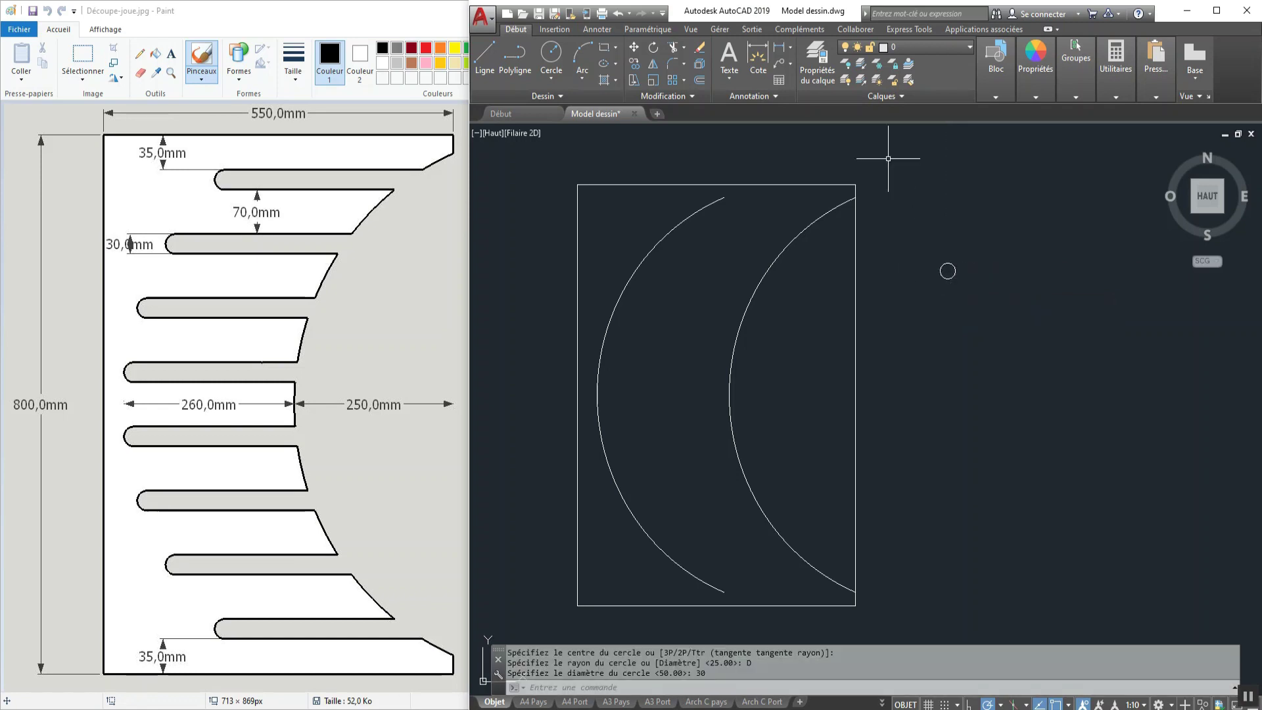
Draw two horizontal lines running right from the top and bottom quadrants of the 30 mm circle.
{"action": "left_click", "coordinate": [485, 56]}
{"action": "scroll", "coordinate": [978, 278], "scroll_direction": "up", "scroll_amount": 3}
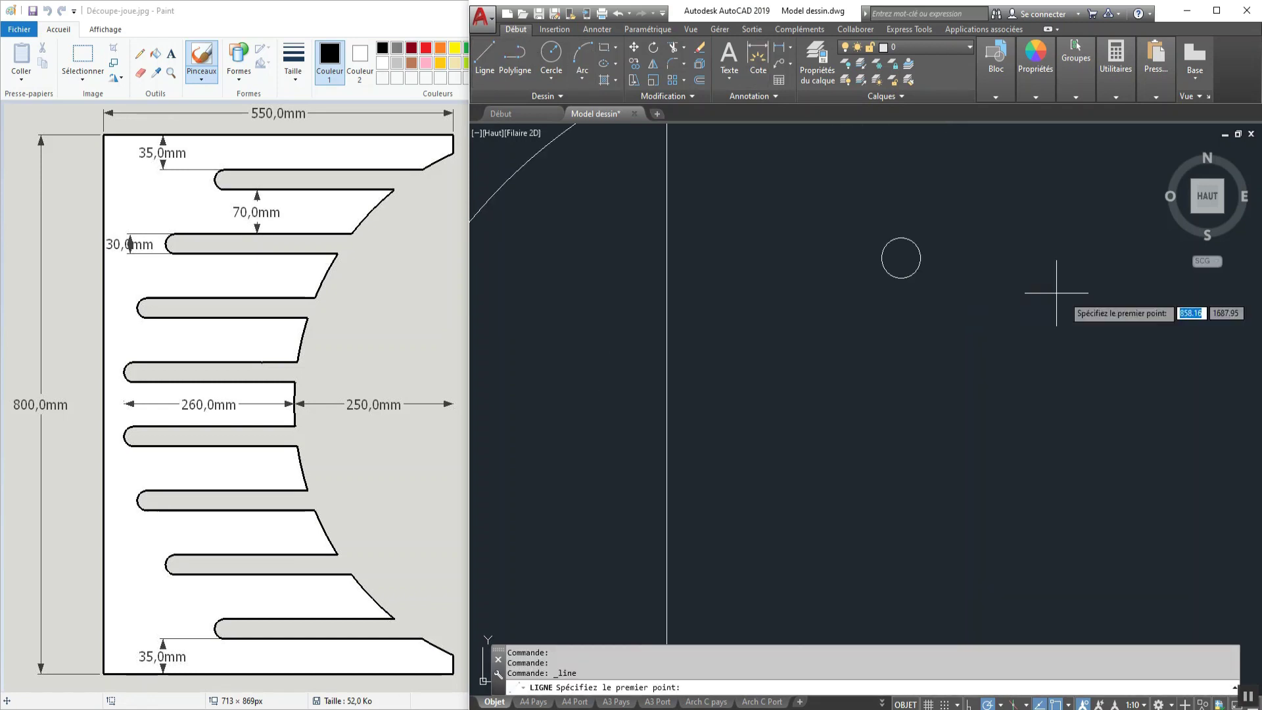
{"action": "left_click", "coordinate": [901, 238]}
{"action": "scroll", "coordinate": [877, 238], "scroll_direction": "down", "scroll_amount": 5}
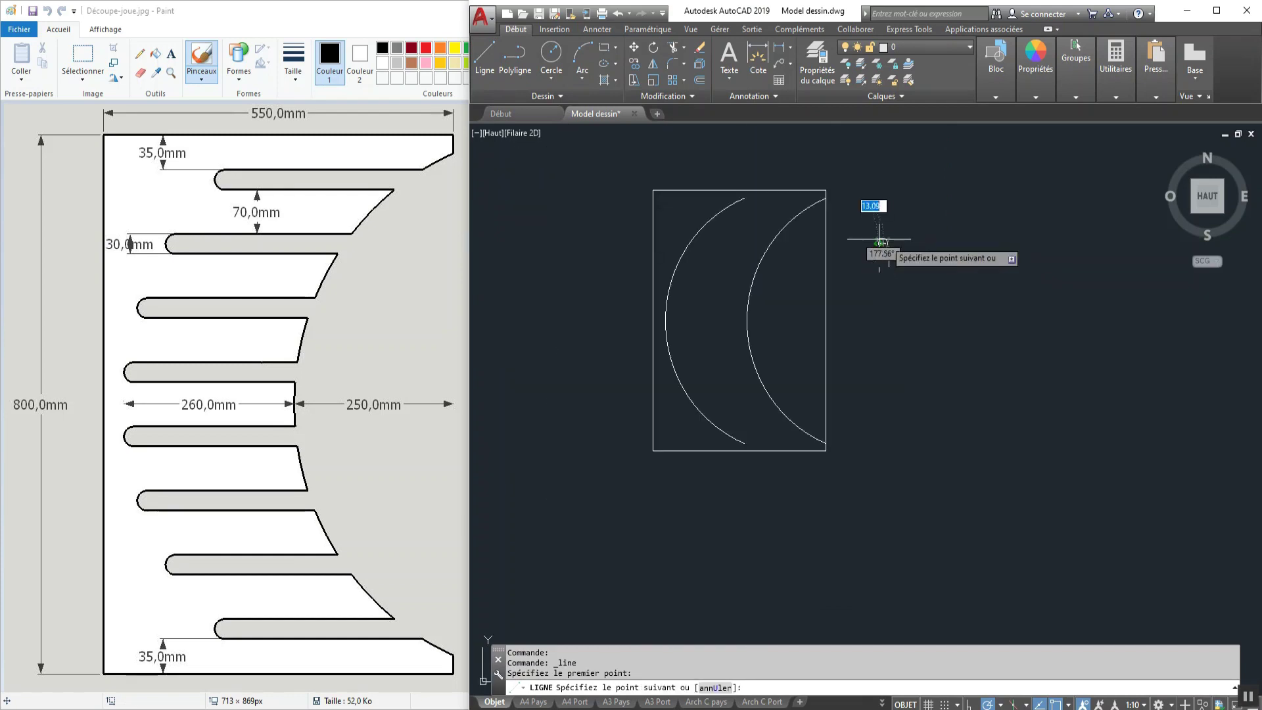
{"action": "left_click", "coordinate": [1053, 239]}
{"action": "key", "text": "Escape"}
{"action": "scroll", "coordinate": [975, 247], "scroll_direction": "up", "scroll_amount": 4}
{"action": "key", "text": "Return"}
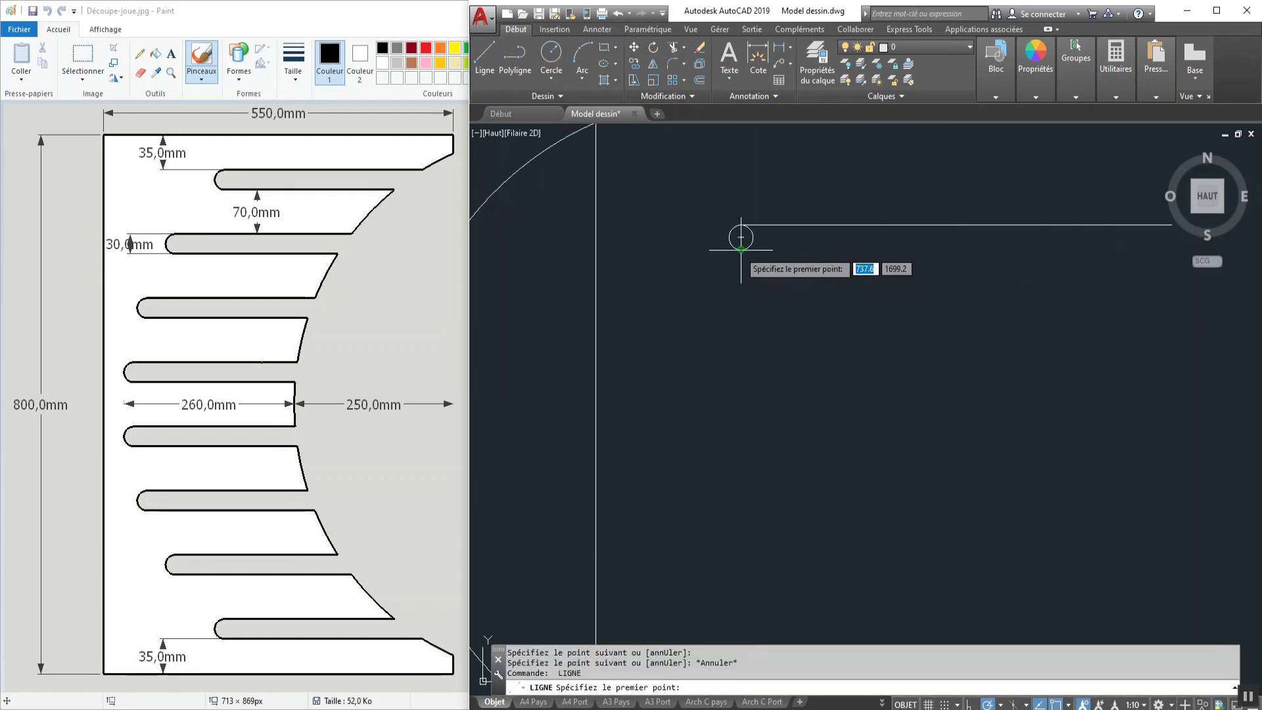
{"action": "left_click", "coordinate": [741, 249]}
{"action": "left_click", "coordinate": [1117, 247]}
{"action": "key", "text": "Escape"}
{"action": "scroll", "coordinate": [815, 253], "scroll_direction": "down", "scroll_amount": 4}
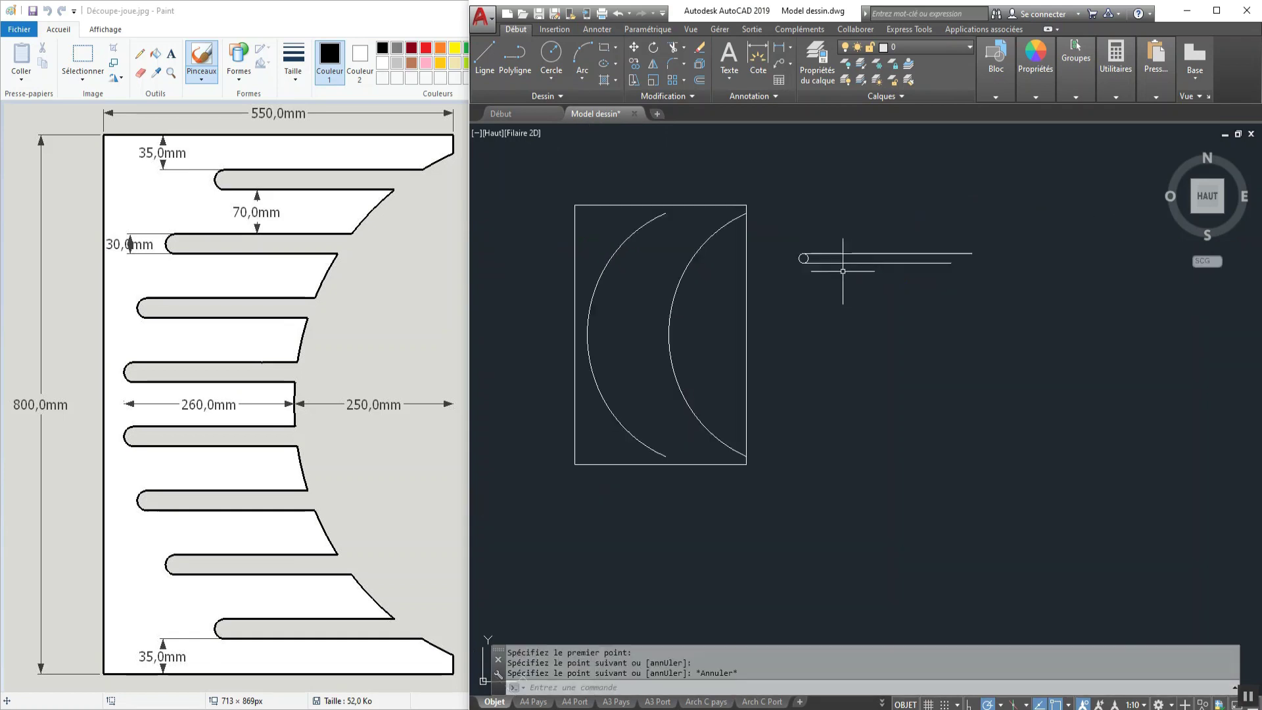
Trim away the circle's right half between the two horizontal lines to form an open slot with a rounded end.
{"action": "scroll", "coordinate": [807, 241], "scroll_direction": "up", "scroll_amount": 4}
{"action": "scroll", "coordinate": [796, 274], "scroll_direction": "down", "scroll_amount": 4}
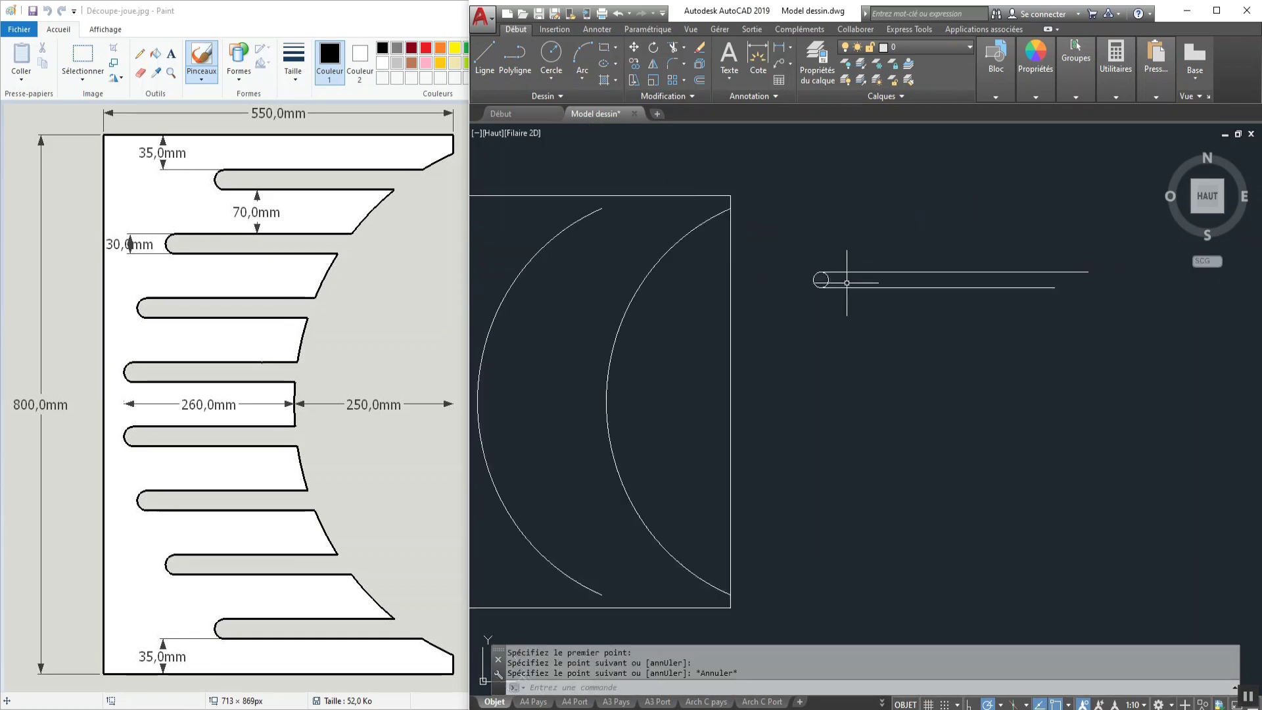
{"action": "scroll", "coordinate": [834, 274], "scroll_direction": "up", "scroll_amount": 4}
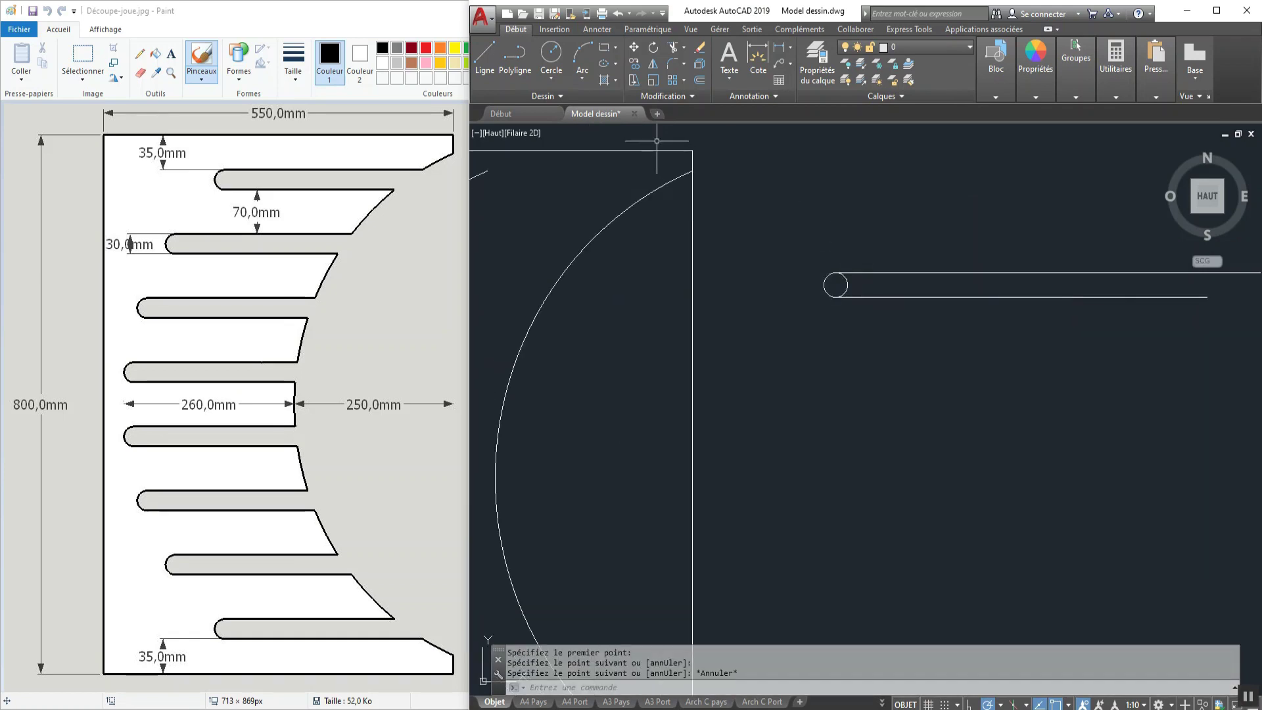
{"action": "scroll", "coordinate": [912, 246], "scroll_direction": "up", "scroll_amount": 4}
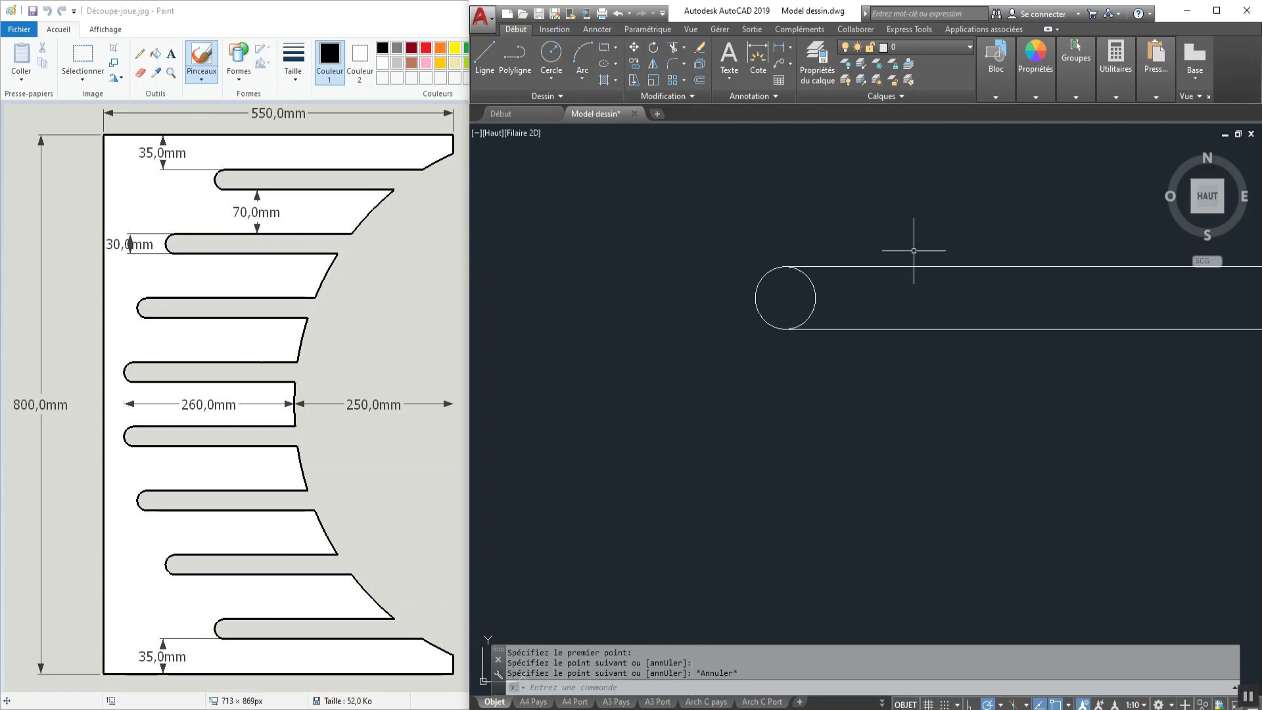
{"action": "type", "text": "AJ"}
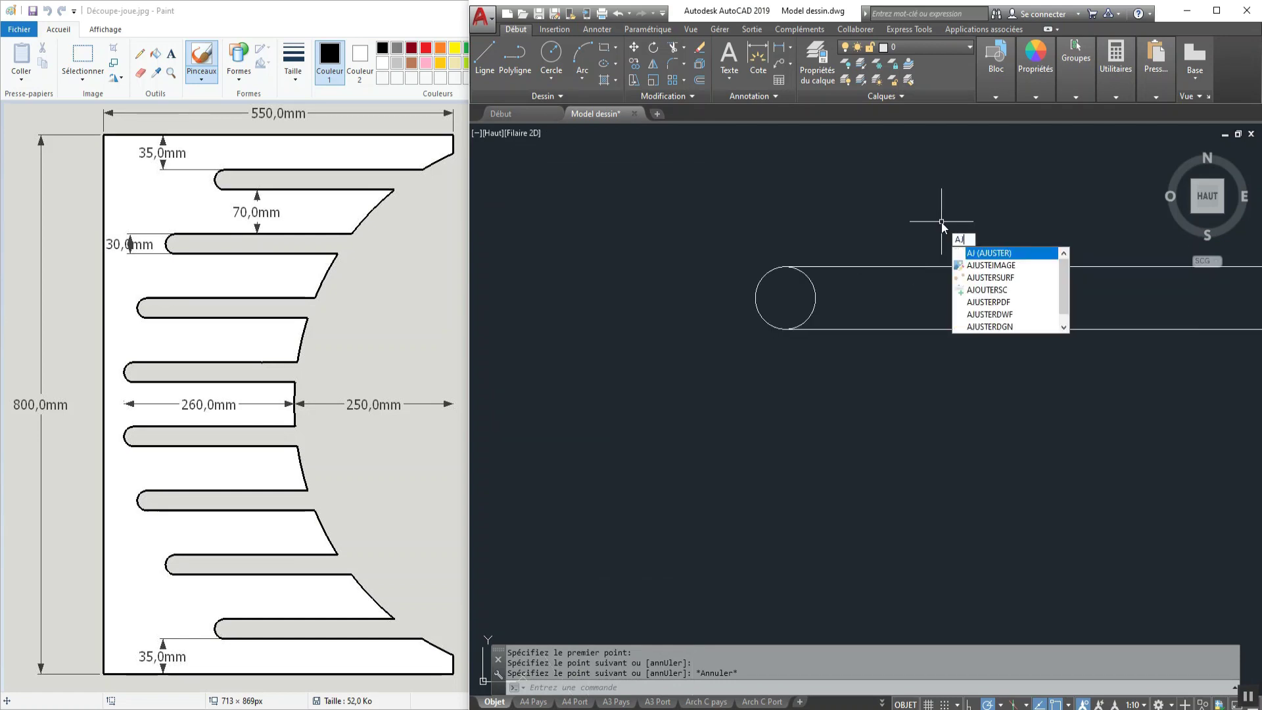
{"action": "type", "text": "uster"}
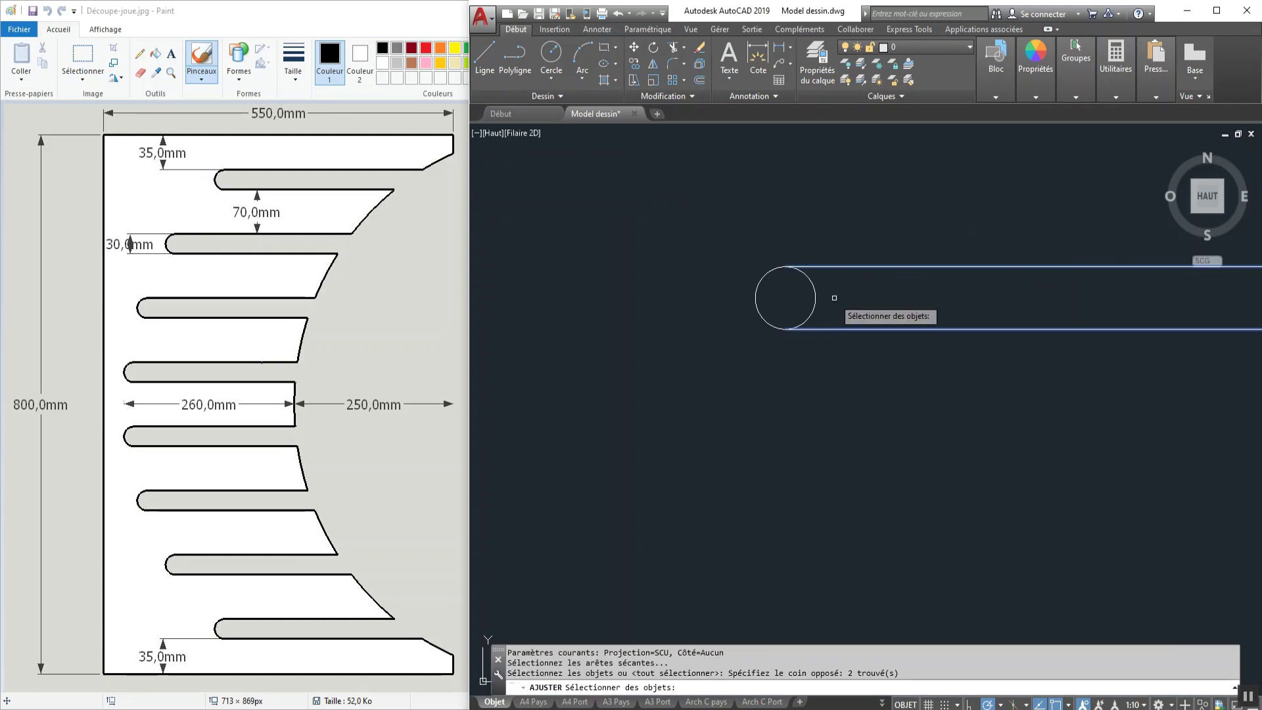
{"action": "key", "text": "Return"}
{"action": "left_click", "coordinate": [819, 292]}
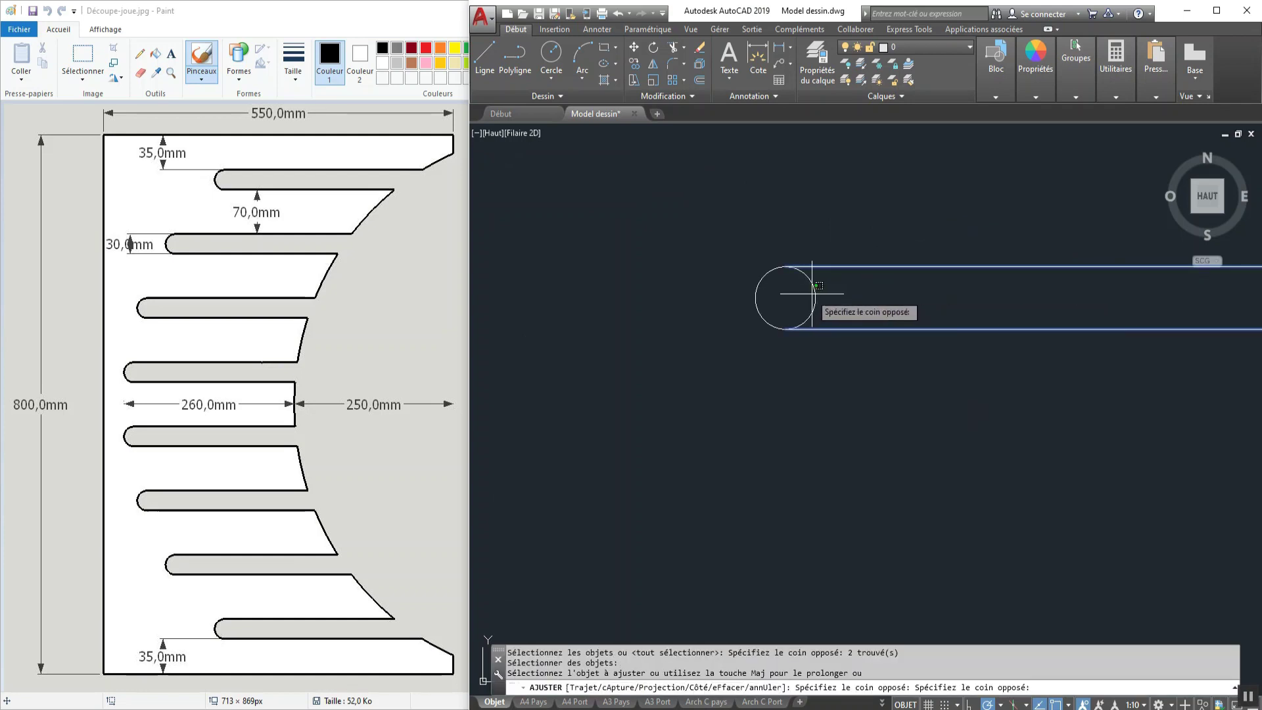
{"action": "left_click", "coordinate": [804, 295]}
{"action": "key", "text": "Escape"}
{"action": "scroll", "coordinate": [802, 289], "scroll_direction": "down", "scroll_amount": 8}
{"action": "scroll", "coordinate": [823, 287], "scroll_direction": "up", "scroll_amount": 3}
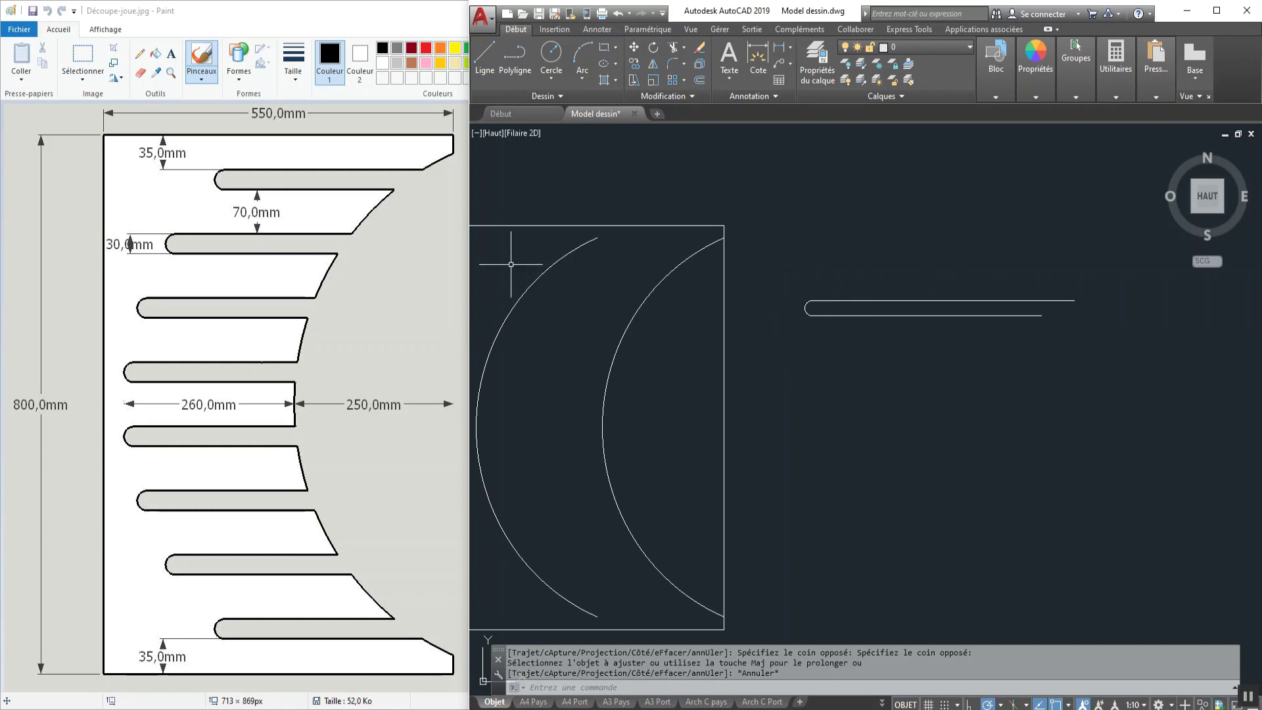
Draw a 35 mm vertical line straight down from the midpoint of the rectangle's top edge.
{"action": "left_click", "coordinate": [484, 55]}
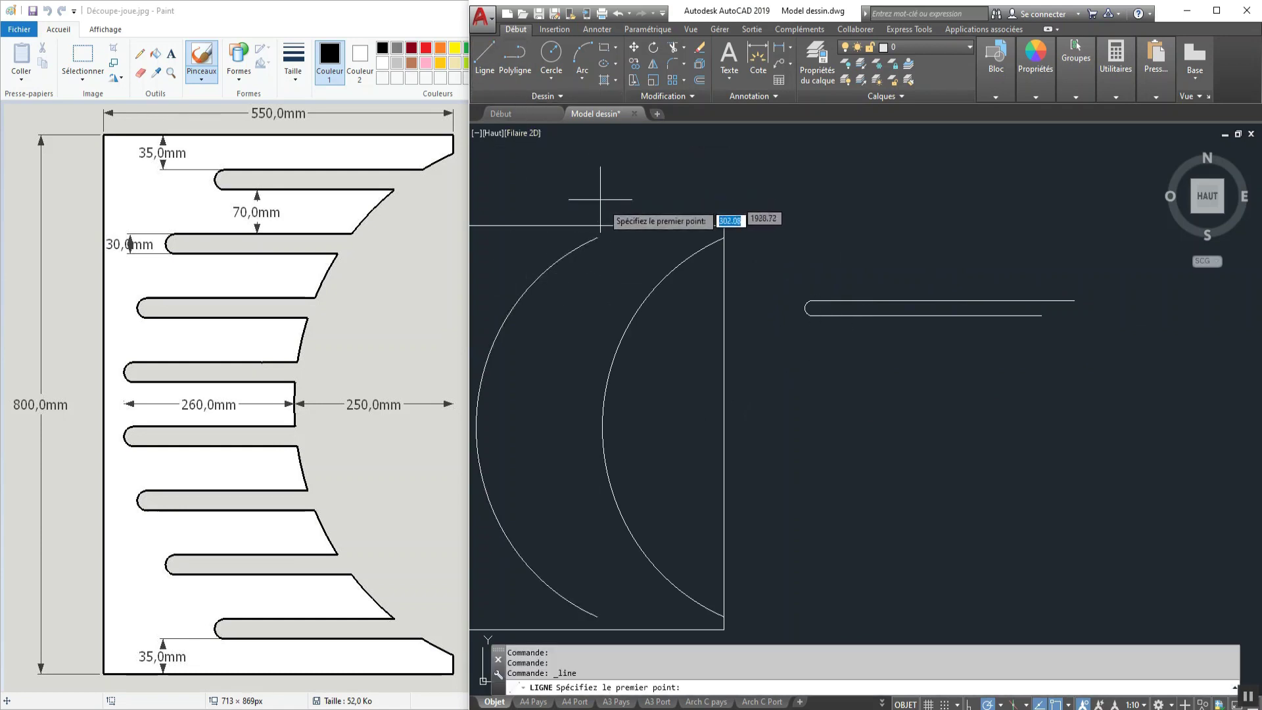
{"action": "left_click", "coordinate": [590, 226]}
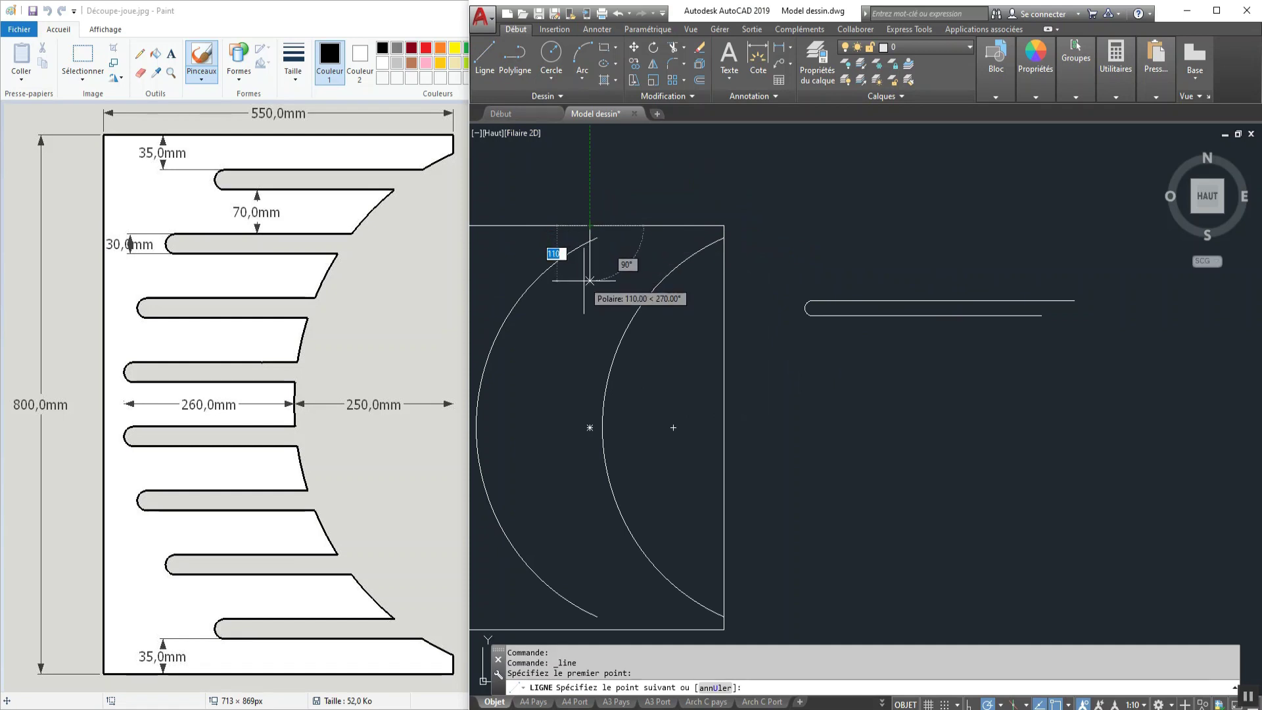
{"action": "type", "text": "35"}
{"action": "key", "text": "Return"}
{"action": "key", "text": "Escape"}
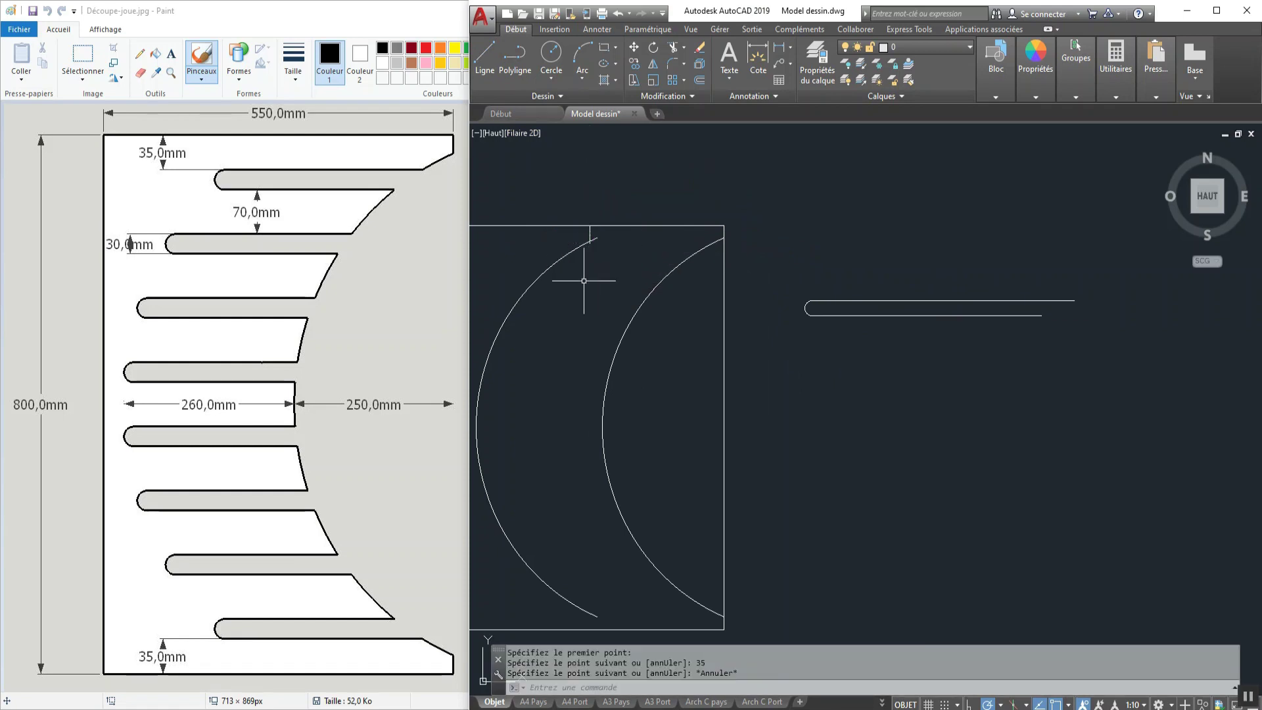
Group the open slot's two horizontal lines and rounded end into one object.
{"action": "left_click", "coordinate": [903, 242]}
{"action": "left_click", "coordinate": [782, 376]}
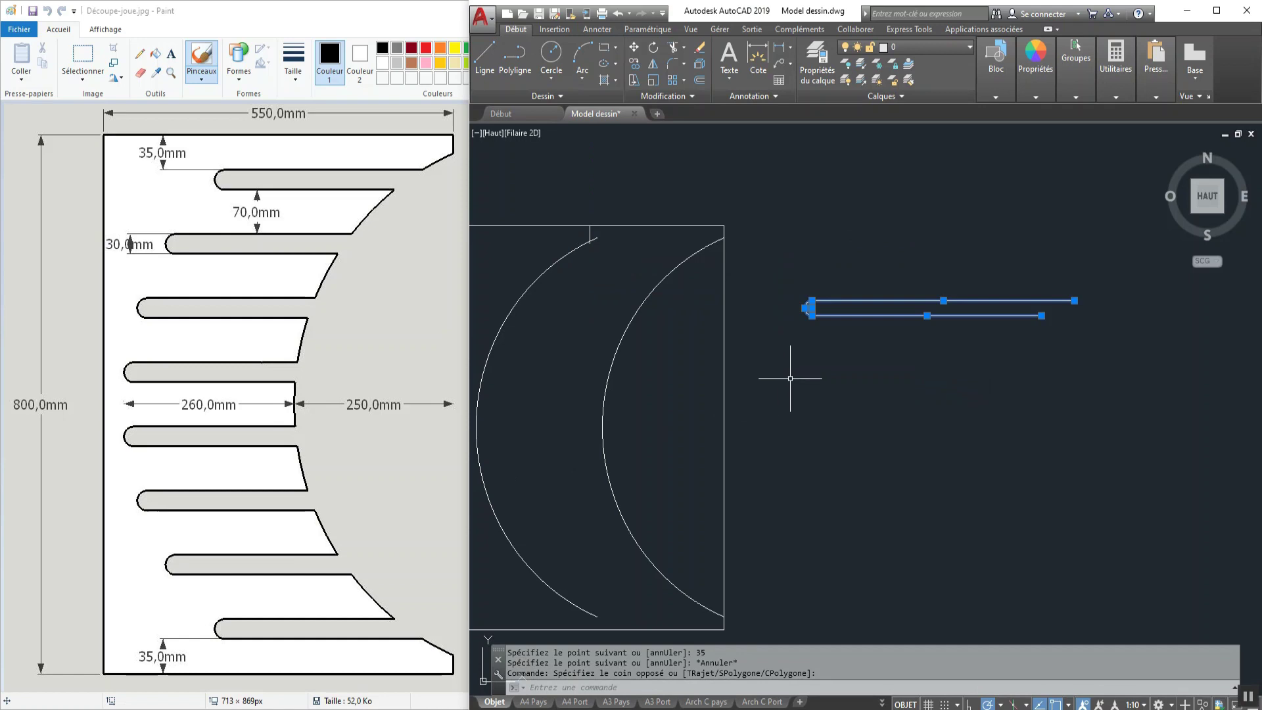
{"action": "right_click", "coordinate": [823, 327]}
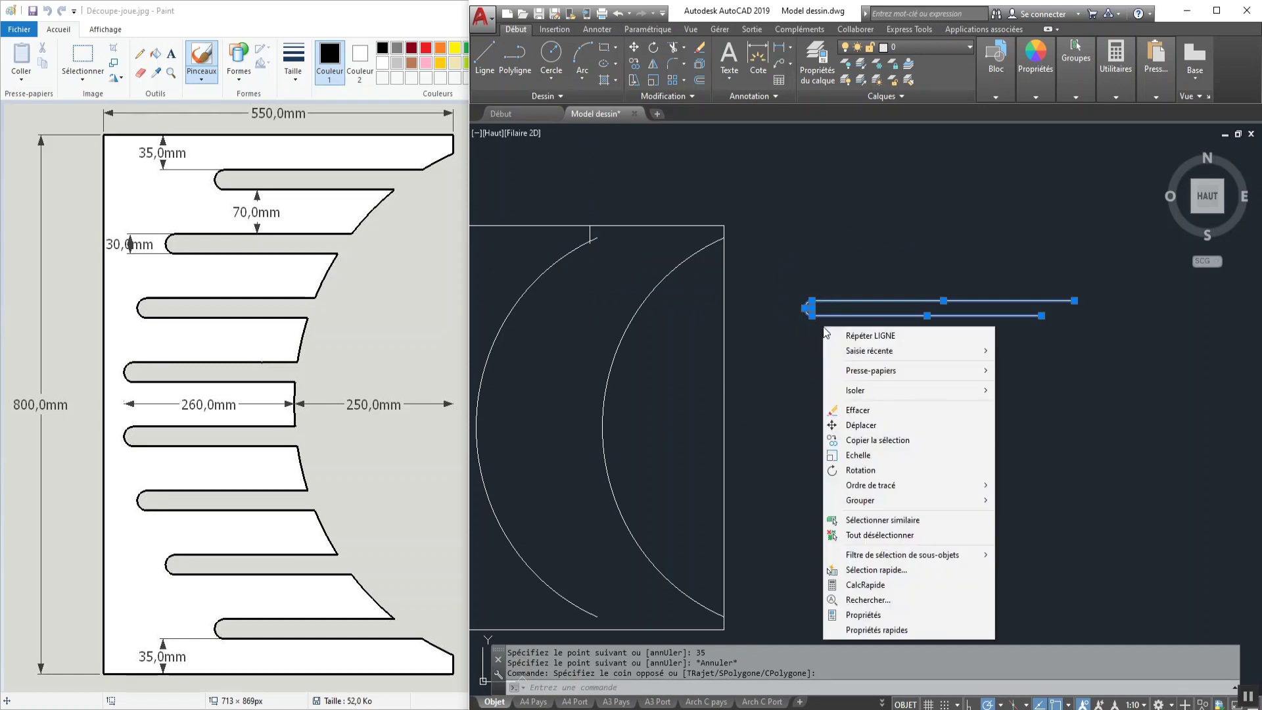
{"action": "mouse_move", "coordinate": [920, 504]}
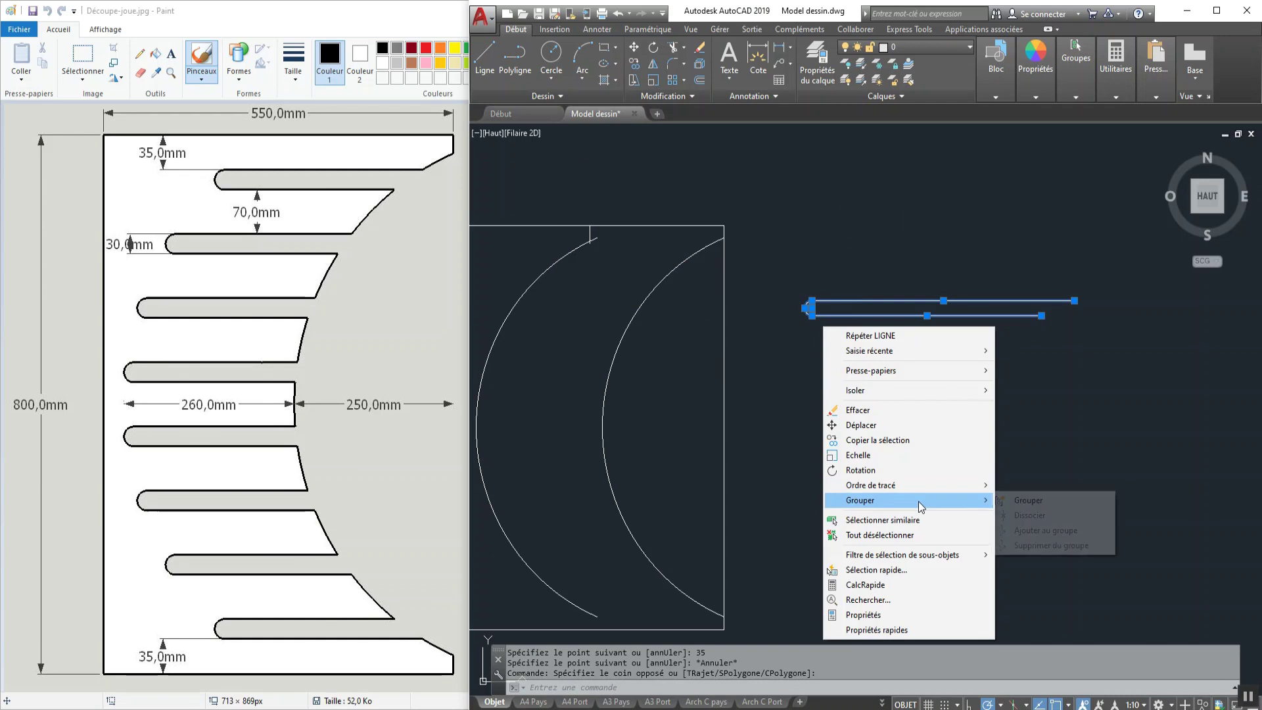
{"action": "left_click", "coordinate": [1042, 503]}
Move the grouped slot into the panel so its upper line starts at the lower end of the 35 mm line.
{"action": "left_click", "coordinate": [865, 259]}
{"action": "left_click", "coordinate": [770, 358]}
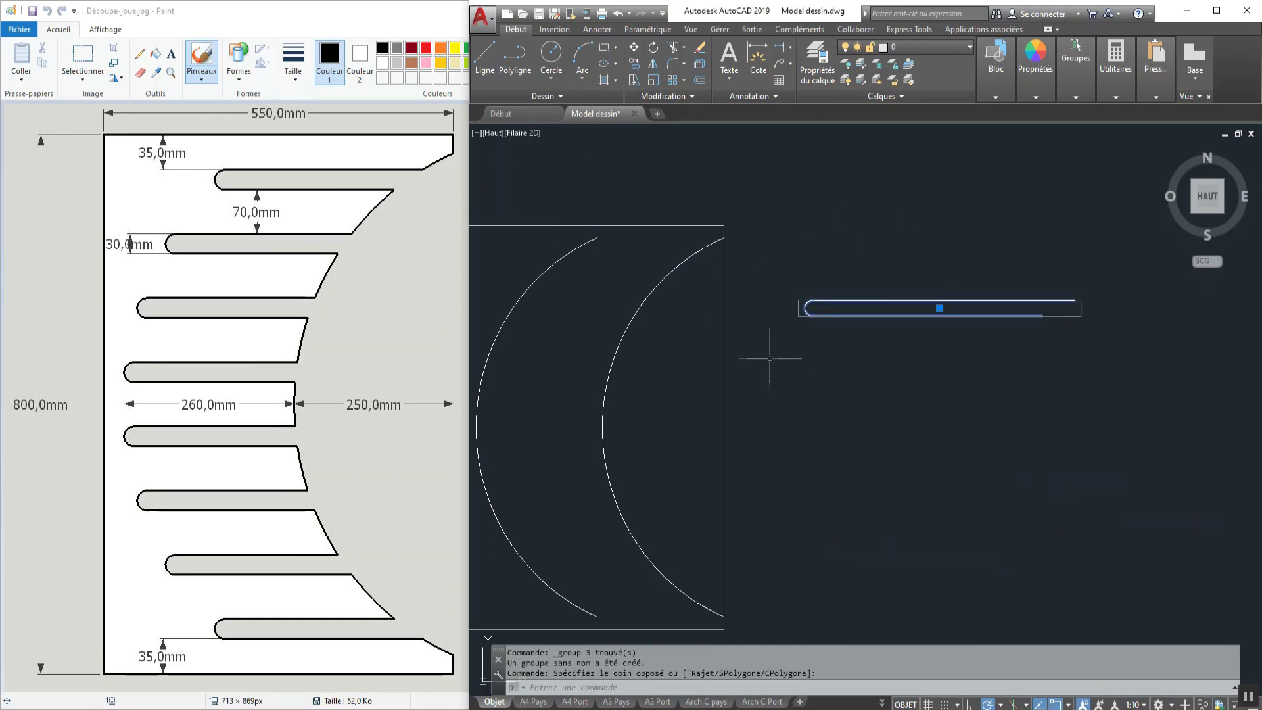
{"action": "left_click", "coordinate": [634, 47]}
{"action": "left_click", "coordinate": [810, 308]}
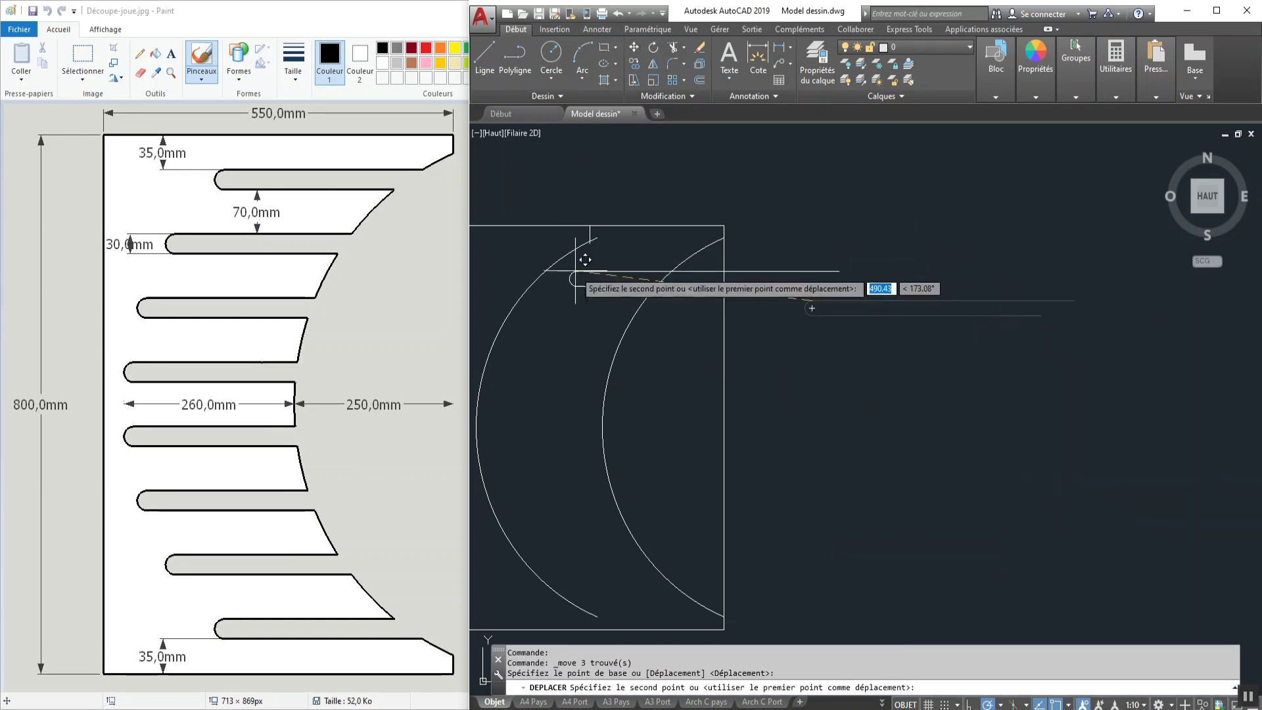
{"action": "scroll", "coordinate": [581, 263], "scroll_direction": "up", "scroll_amount": 6}
{"action": "left_click", "coordinate": [641, 136]}
Move the slot horizontally left by its rounded end's left quadrant until it meets the left arc.
{"action": "left_click", "coordinate": [622, 178]}
{"action": "left_click", "coordinate": [587, 223]}
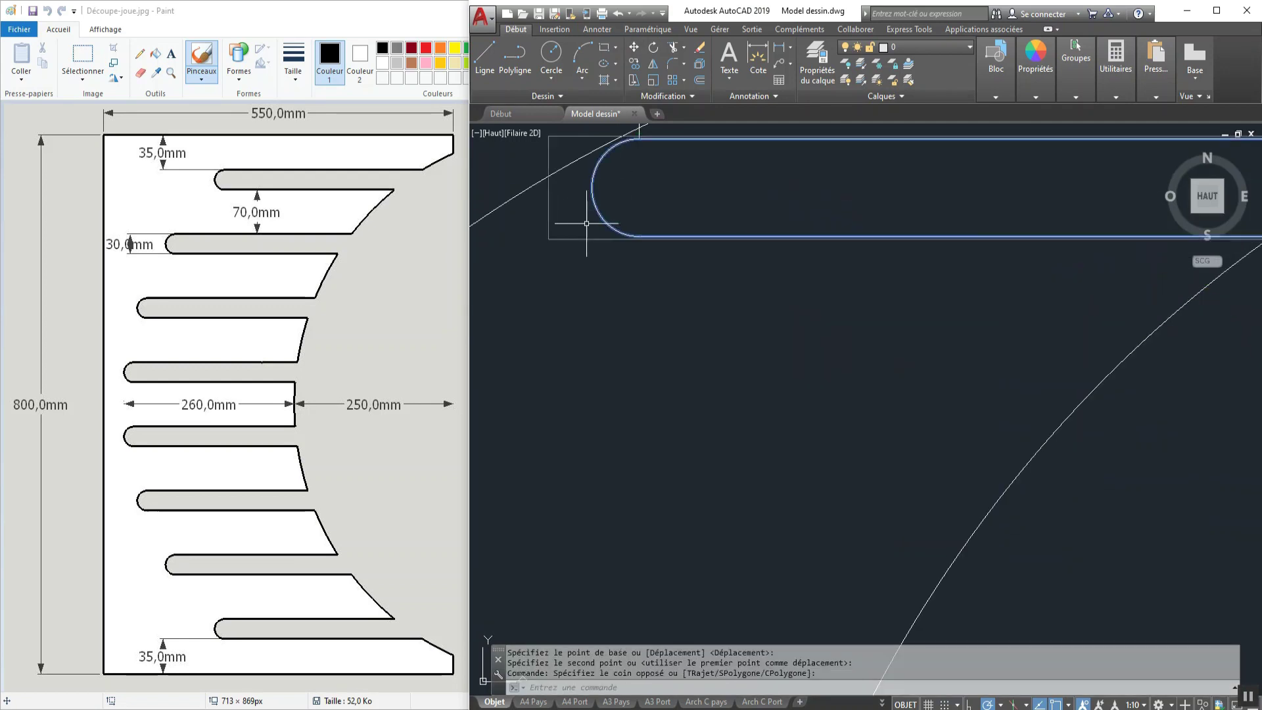
{"action": "key", "text": "Return"}
{"action": "left_click", "coordinate": [592, 188]}
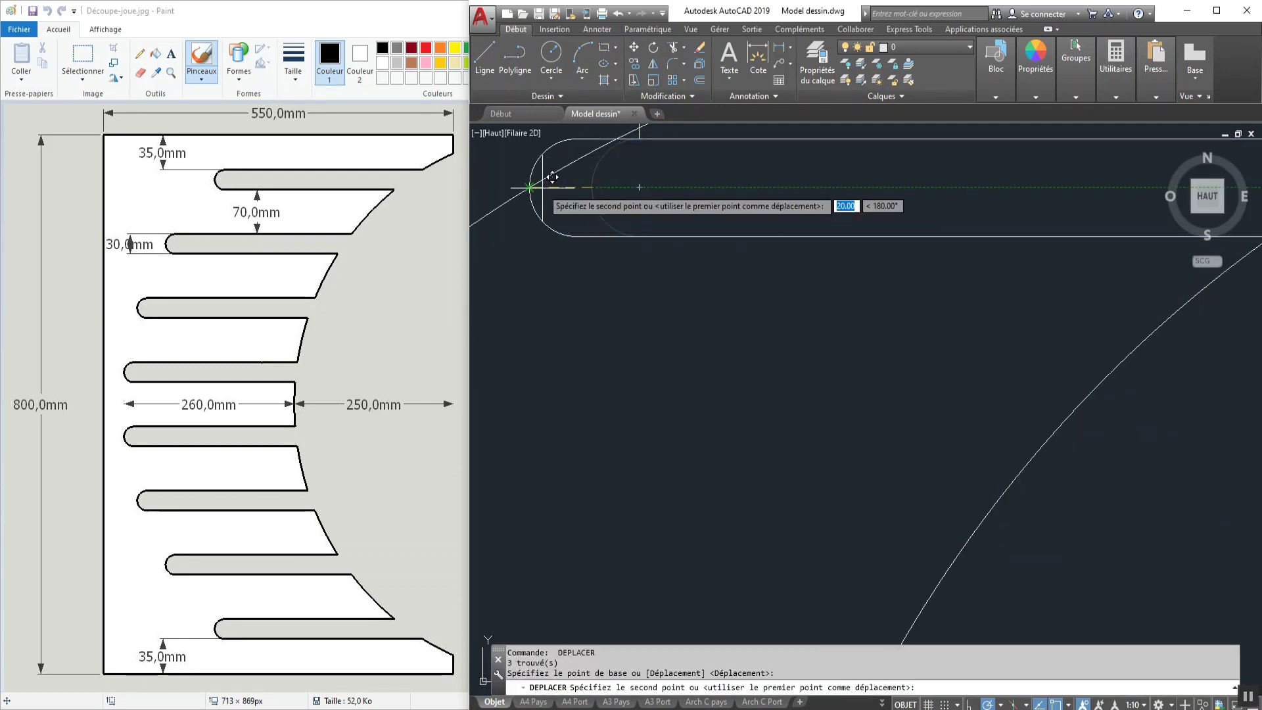
{"action": "key", "text": "Escape"}
{"action": "scroll", "coordinate": [605, 204], "scroll_direction": "down", "scroll_amount": 6}
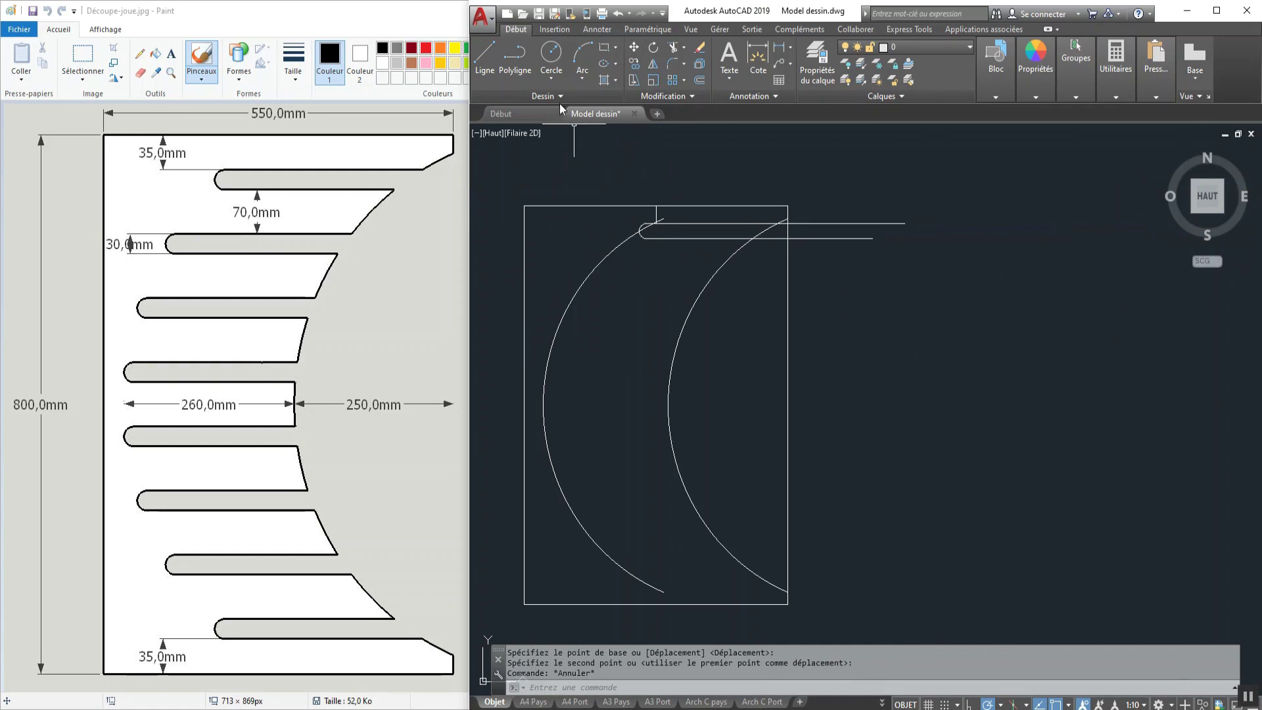
Draw a 70 mm vertical spacing line straight down from the left end of the first slot's lower line.
{"action": "left_click", "coordinate": [485, 56]}
{"action": "scroll", "coordinate": [644, 230], "scroll_direction": "up", "scroll_amount": 4}
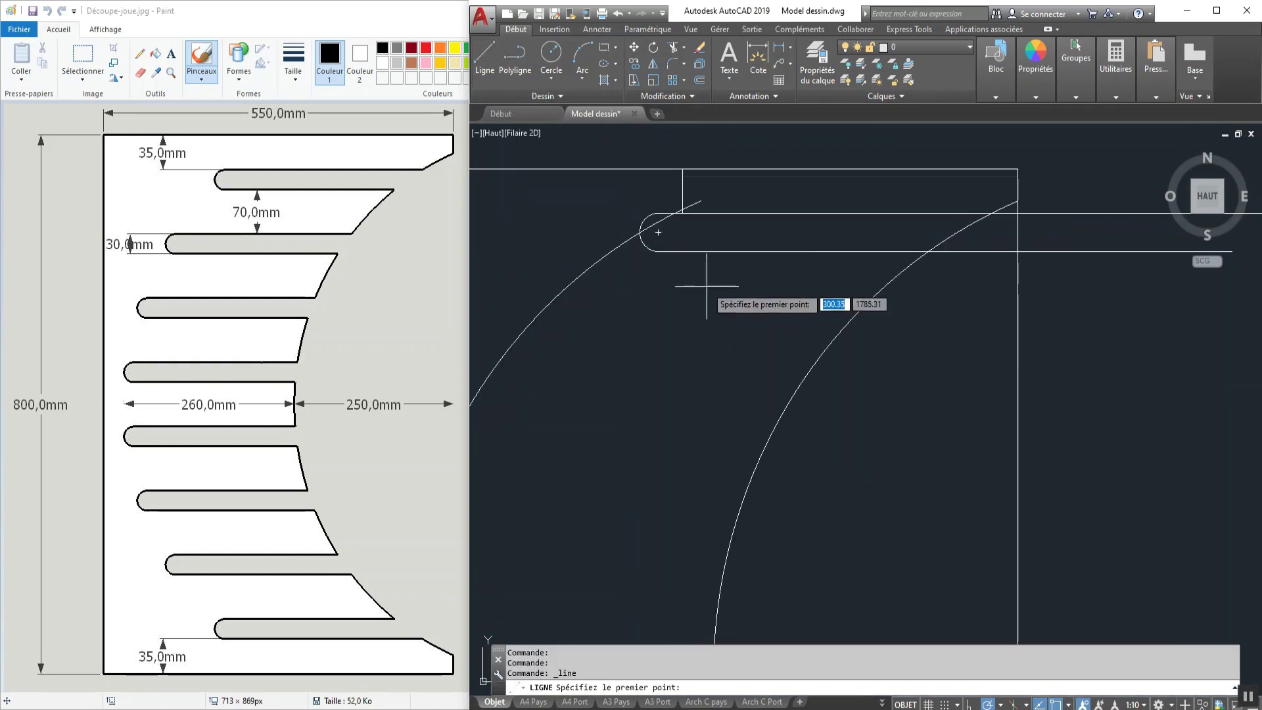
{"action": "left_click", "coordinate": [658, 251]}
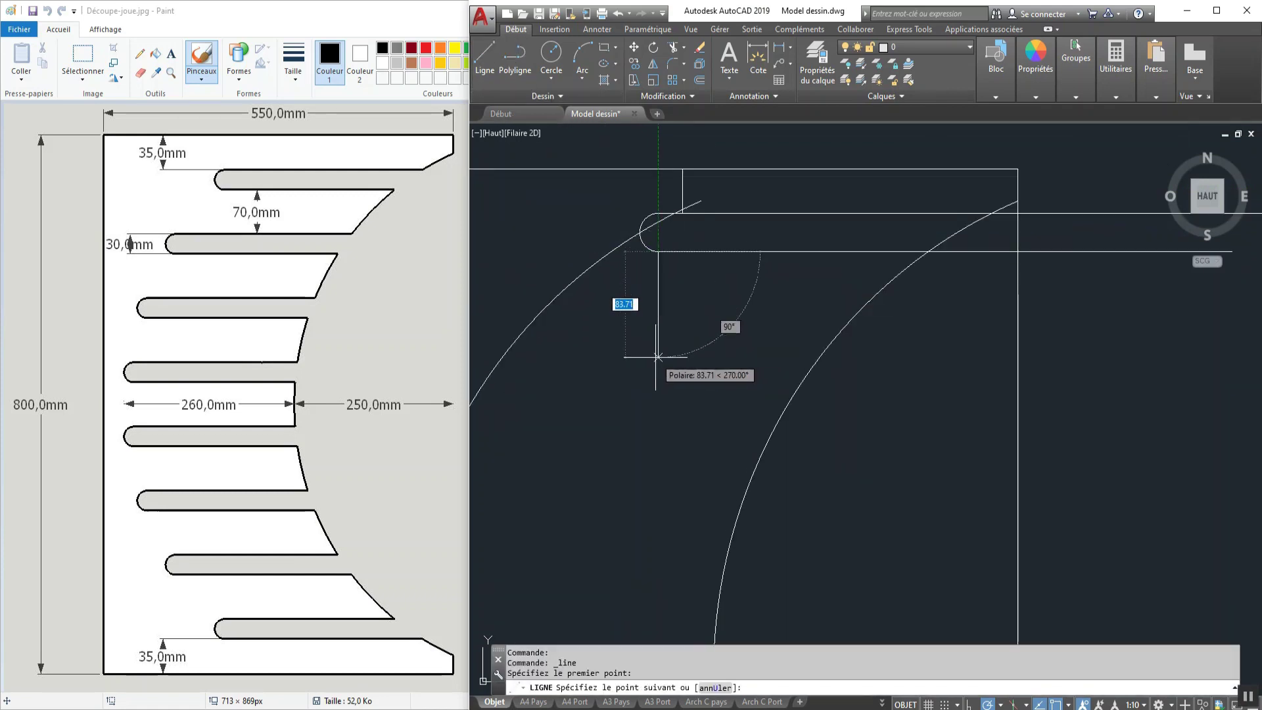
{"action": "key", "text": "Escape"}
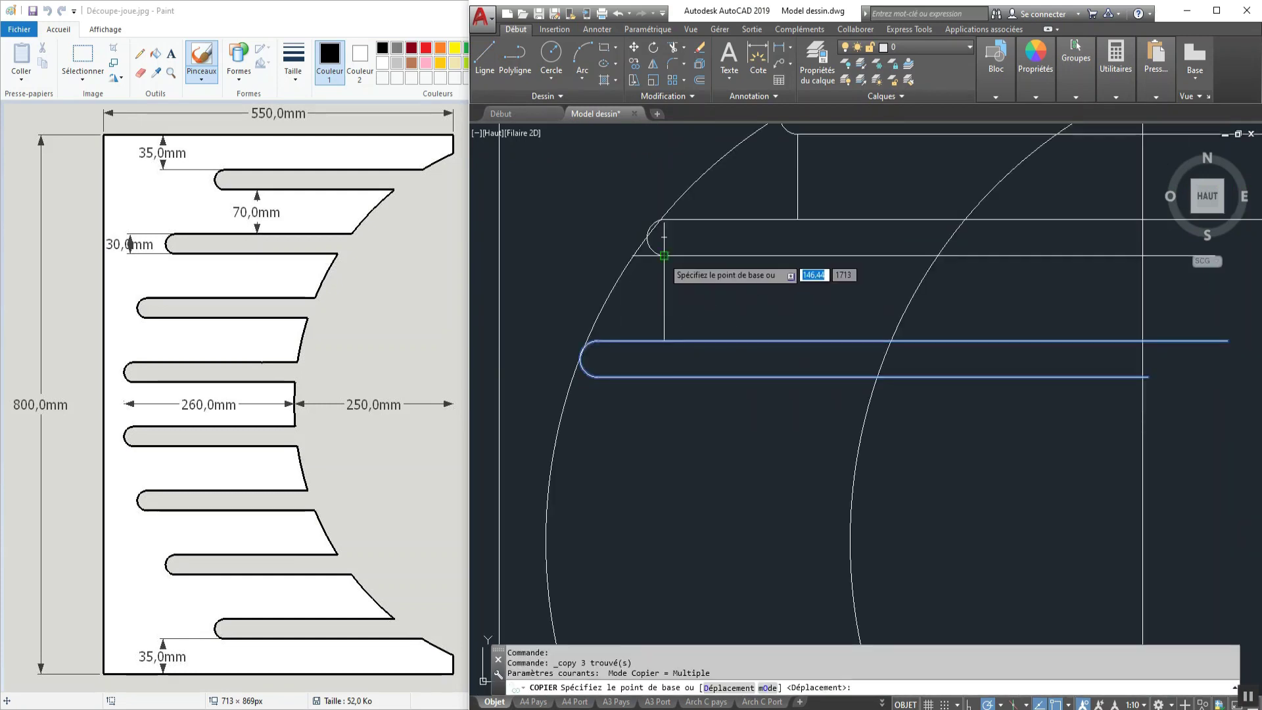
Copy the third slot 100 mm straight down to create the fourth slot.
{"action": "left_click", "coordinate": [663, 255]}
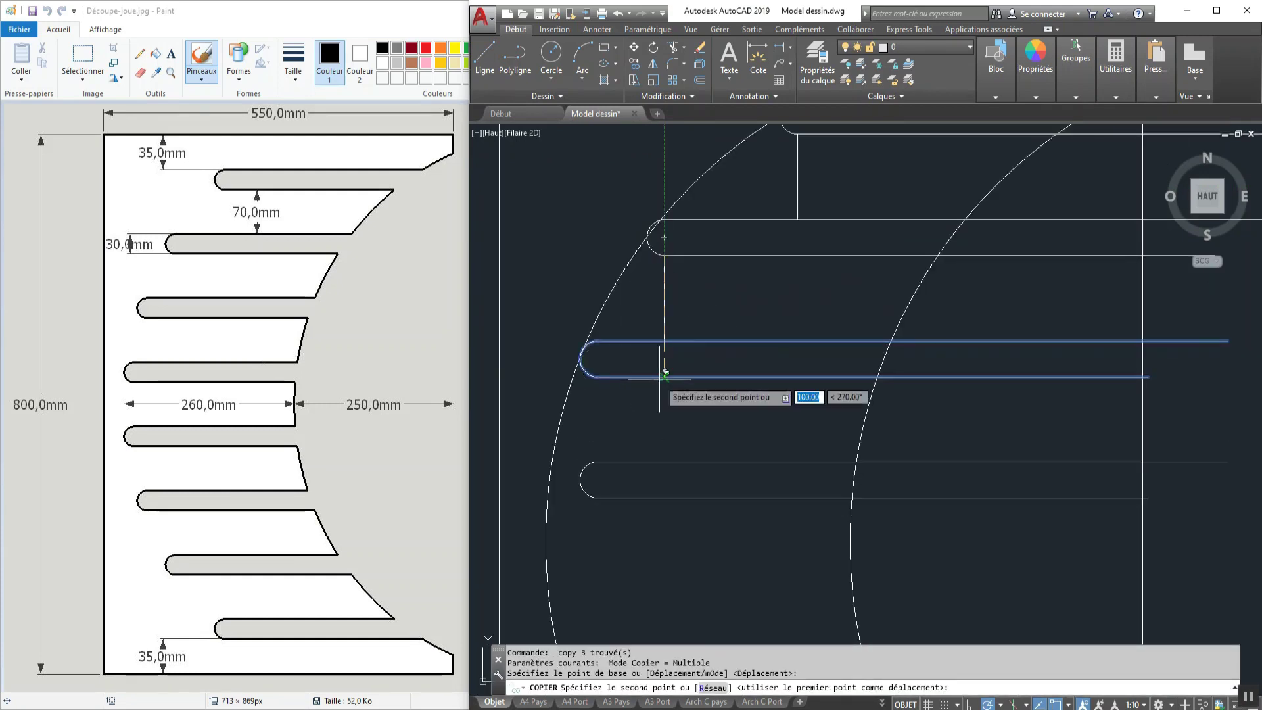
{"action": "scroll", "coordinate": [762, 363], "scroll_direction": "down", "scroll_amount": 4}
{"action": "key", "text": "Escape"}
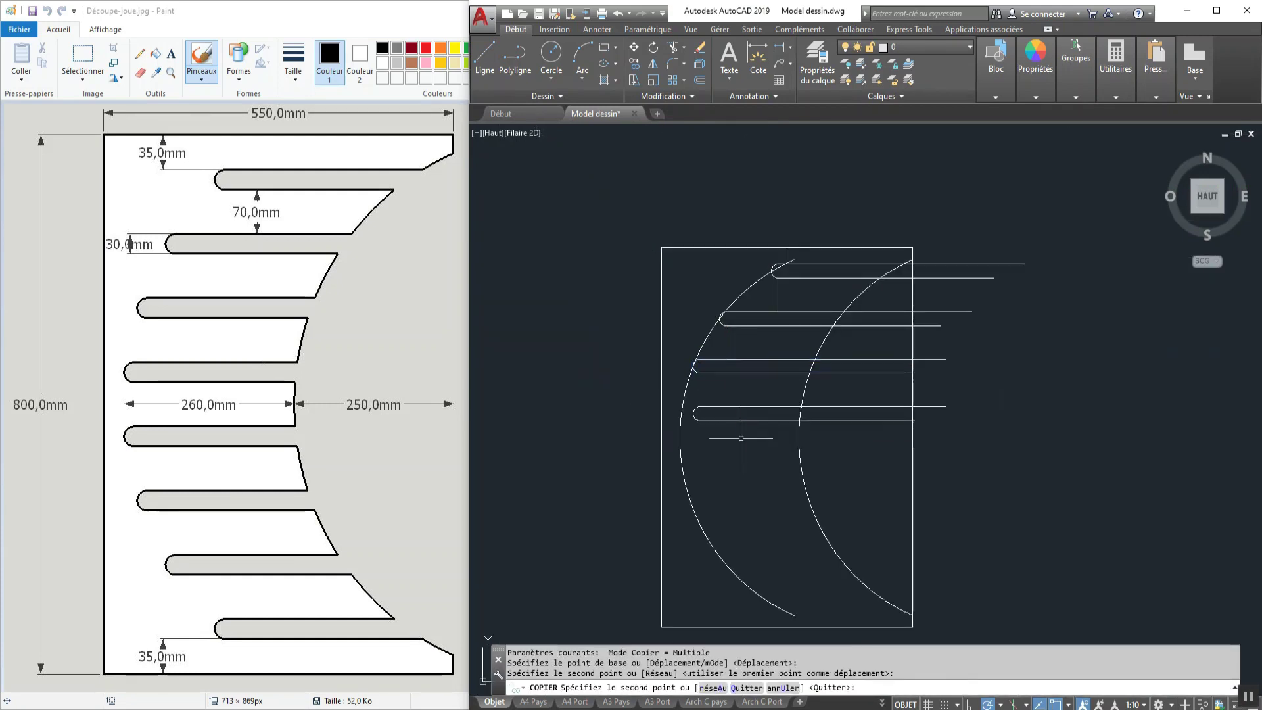
Move the fourth slot horizontally left until its rounded end meets the left arc.
{"action": "left_click", "coordinate": [744, 419]}
{"action": "left_click", "coordinate": [731, 442]}
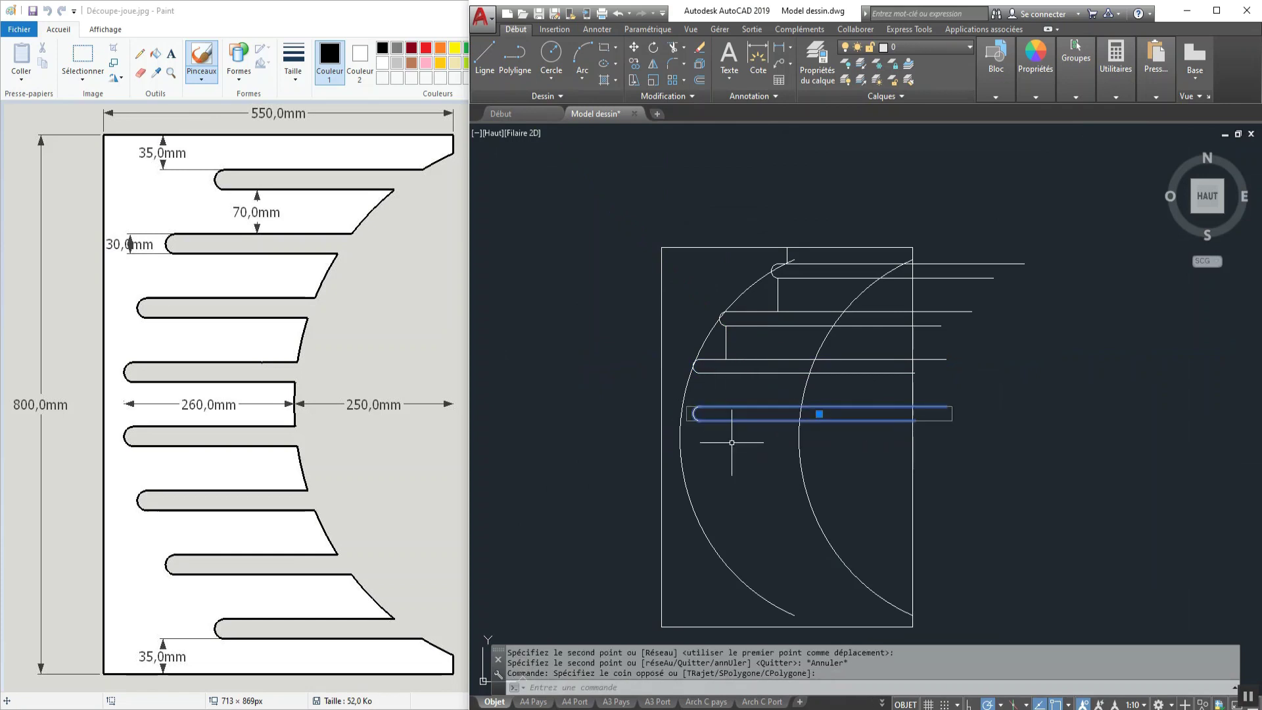
{"action": "left_click", "coordinate": [633, 46]}
{"action": "scroll", "coordinate": [683, 424], "scroll_direction": "up", "scroll_amount": 5}
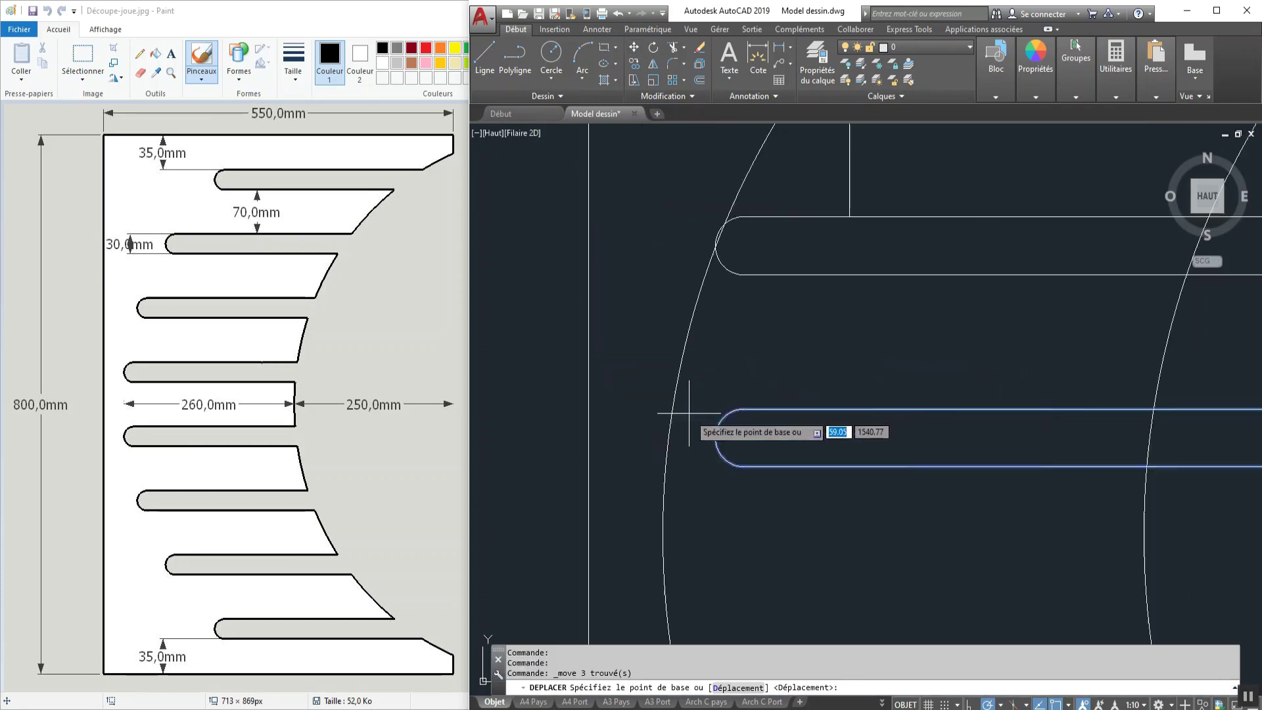
{"action": "left_click", "coordinate": [653, 451]}
{"action": "left_click", "coordinate": [659, 451]}
{"action": "scroll", "coordinate": [645, 372], "scroll_direction": "down", "scroll_amount": 9}
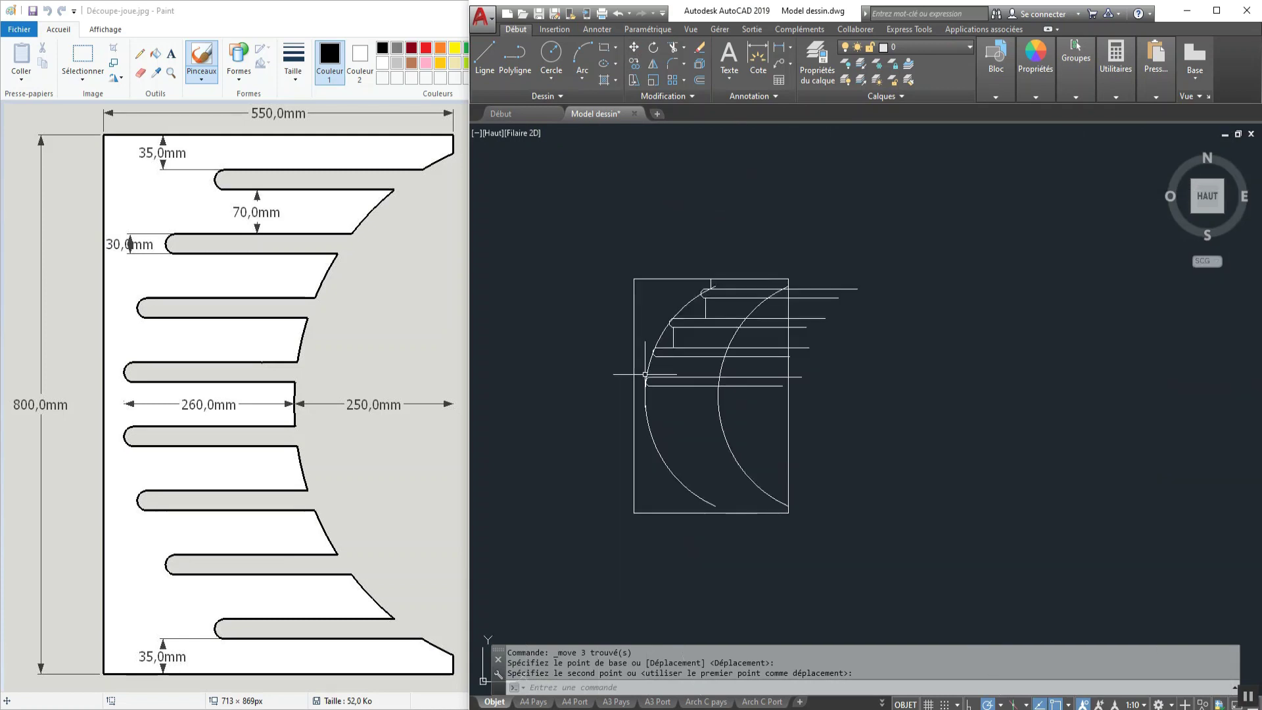
Mirror the four slots about the horizontal line through the midpoint of the panel's right edge, keeping the originals.
{"action": "scroll", "coordinate": [793, 373], "scroll_direction": "up", "scroll_amount": 4}
{"action": "scroll", "coordinate": [870, 258], "scroll_direction": "down", "scroll_amount": 3}
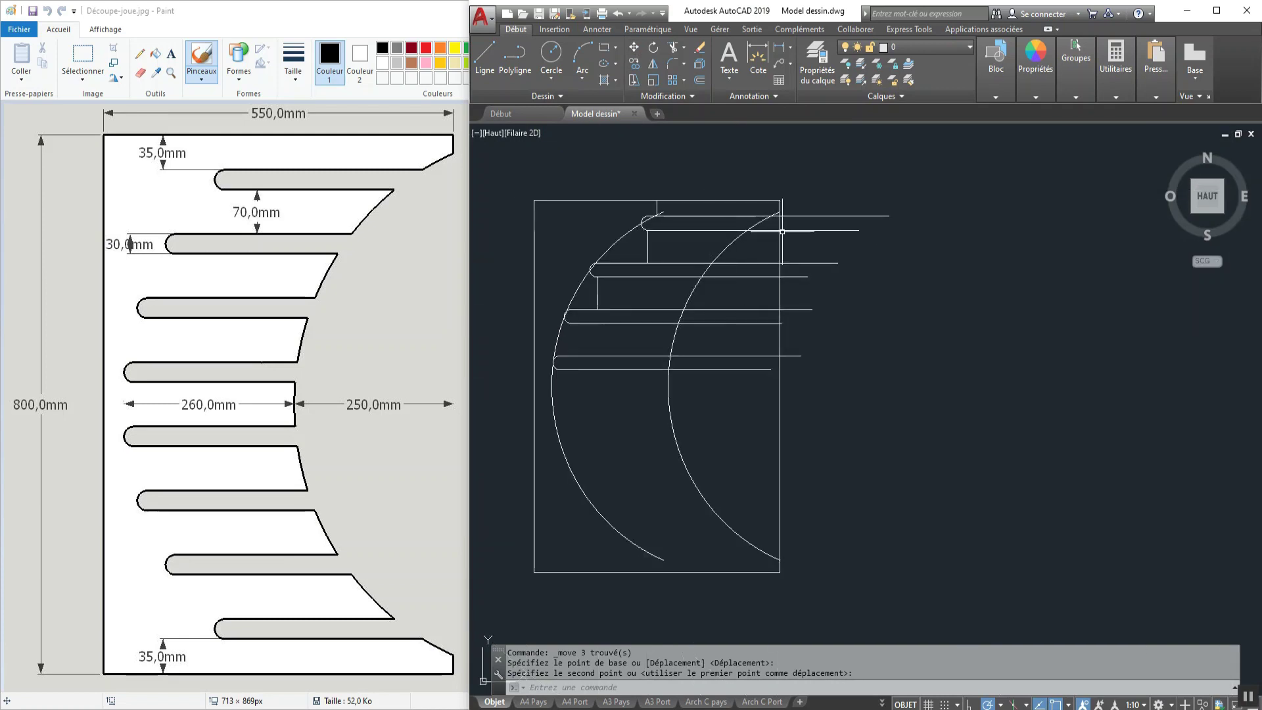
{"action": "left_click", "coordinate": [665, 224]}
{"action": "left_click", "coordinate": [690, 220]}
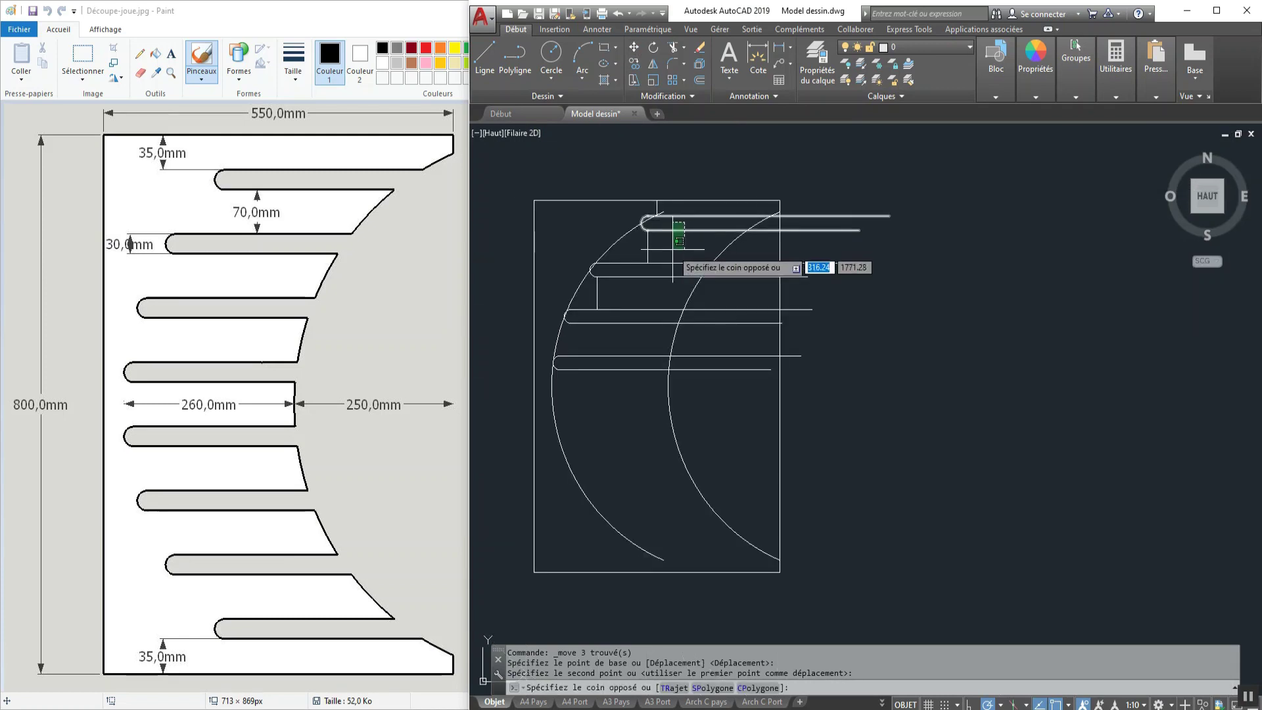
{"action": "left_click", "coordinate": [664, 275]}
{"action": "left_click", "coordinate": [661, 290]}
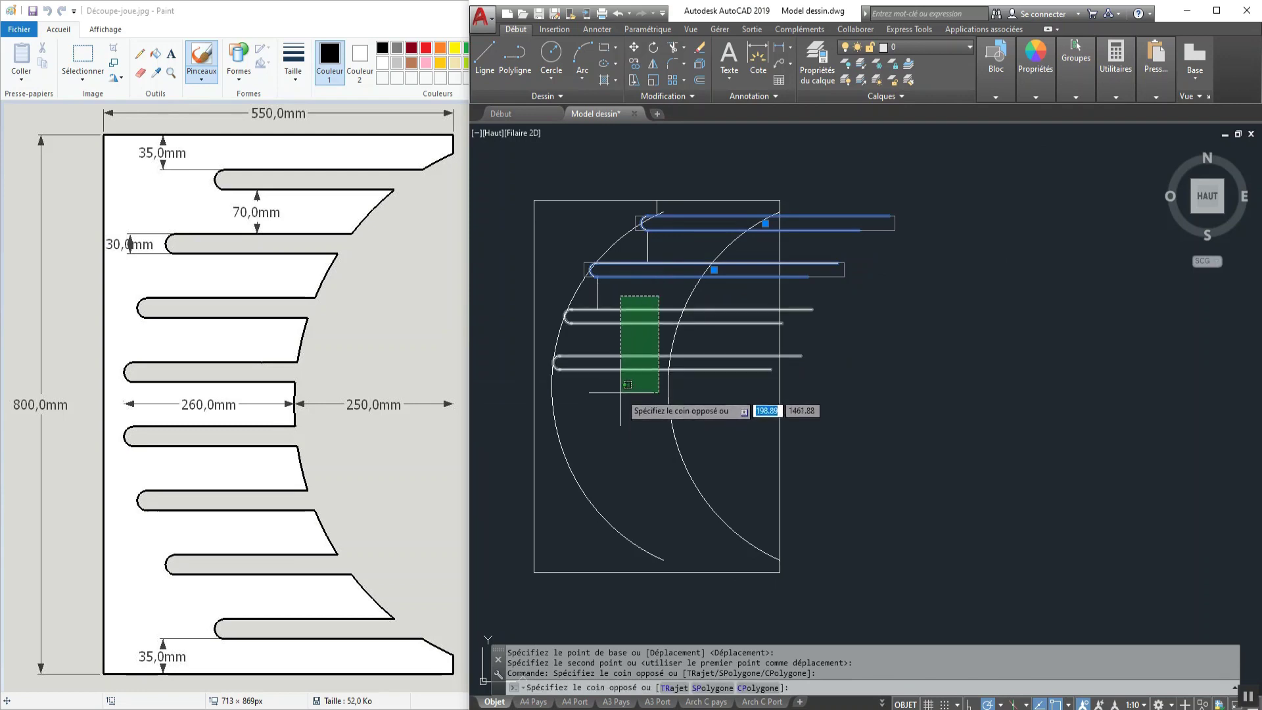
{"action": "left_click", "coordinate": [625, 388]}
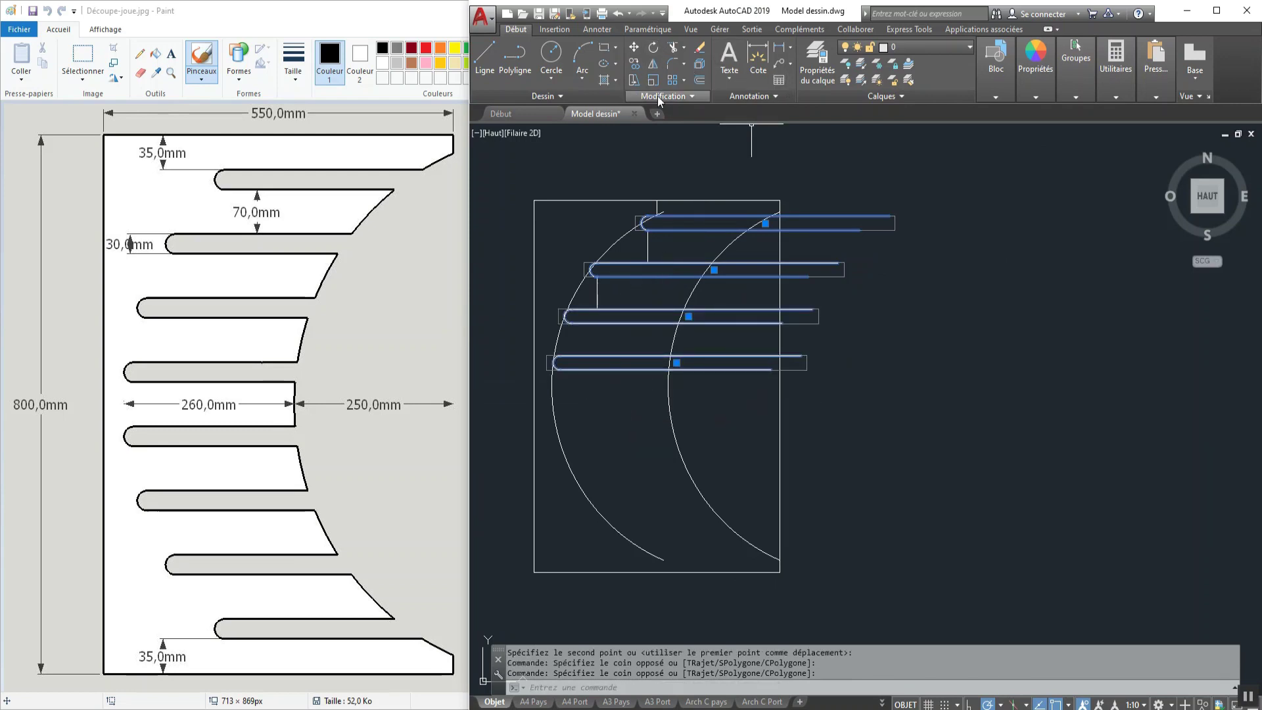
{"action": "left_click", "coordinate": [654, 65]}
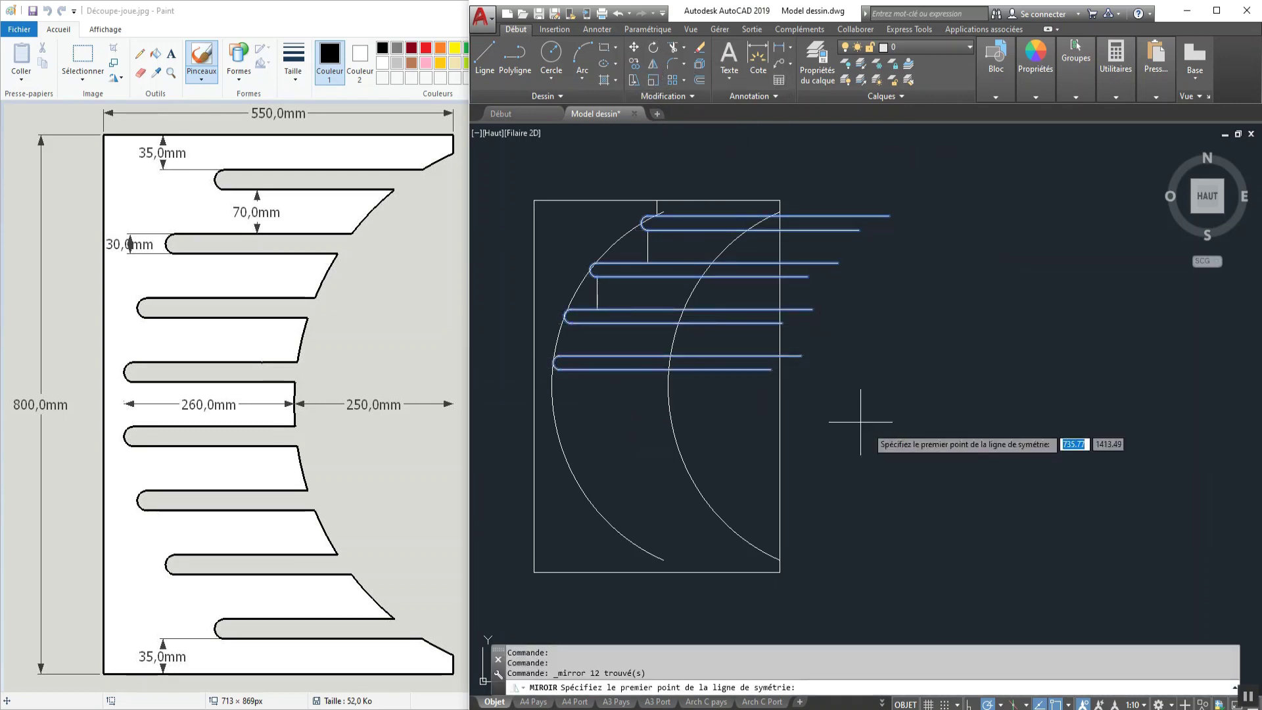
{"action": "left_click", "coordinate": [782, 387]}
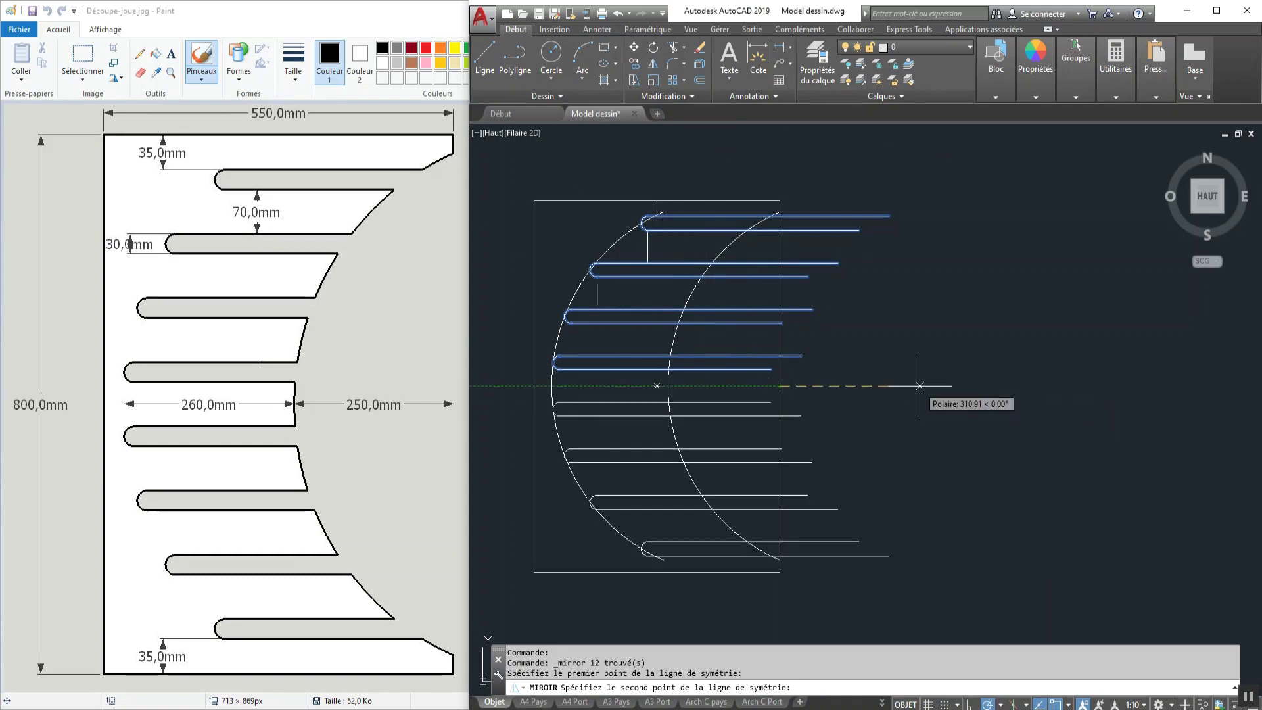
{"action": "left_click", "coordinate": [920, 387]}
{"action": "key", "text": "Return"}
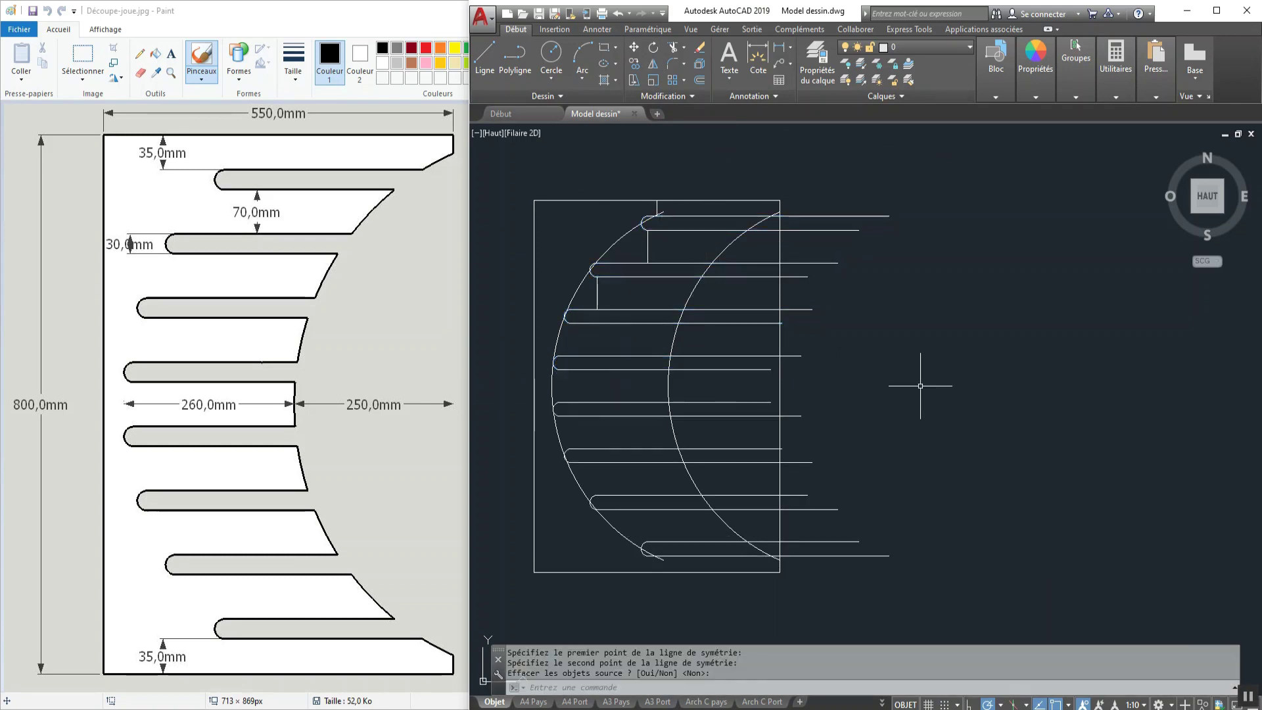
Delete the two vertical spacing lines between the upper three slots.
{"action": "left_click", "coordinate": [609, 291]}
{"action": "left_click", "coordinate": [594, 292]}
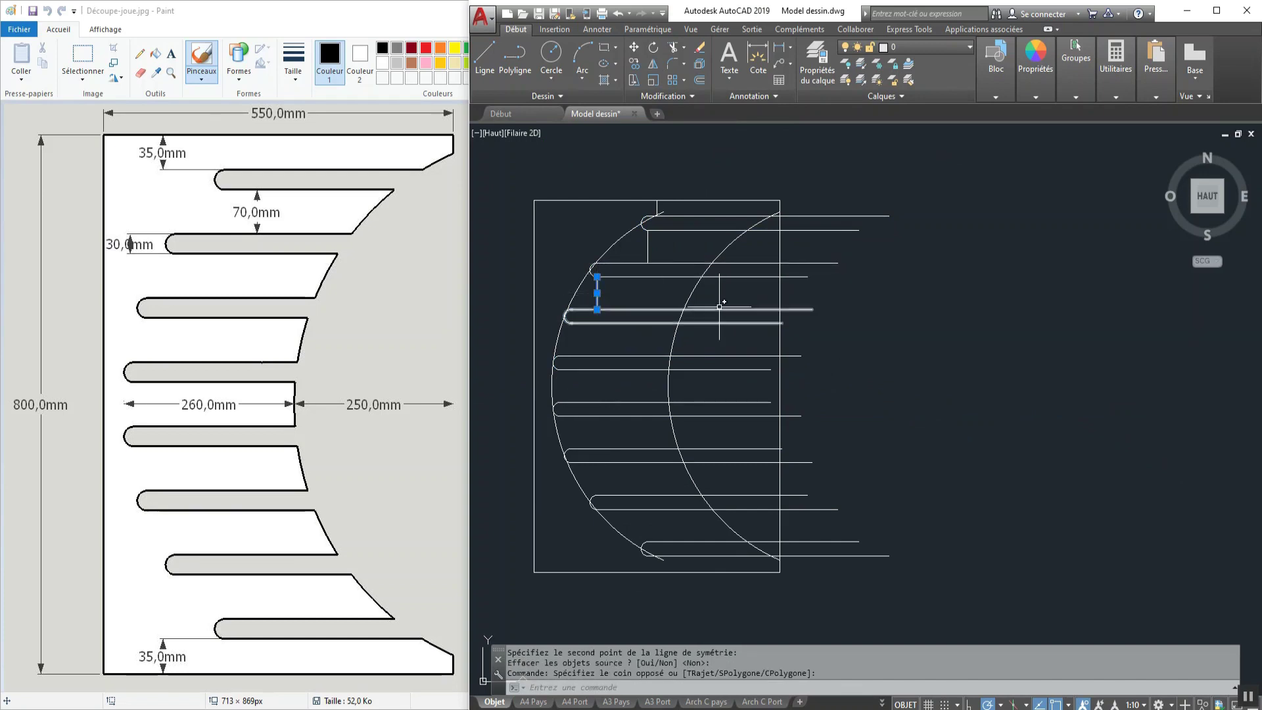
{"action": "key", "text": "Delete"}
{"action": "left_click", "coordinate": [655, 244]}
{"action": "left_click", "coordinate": [641, 249]}
{"action": "key", "text": "Delete"}
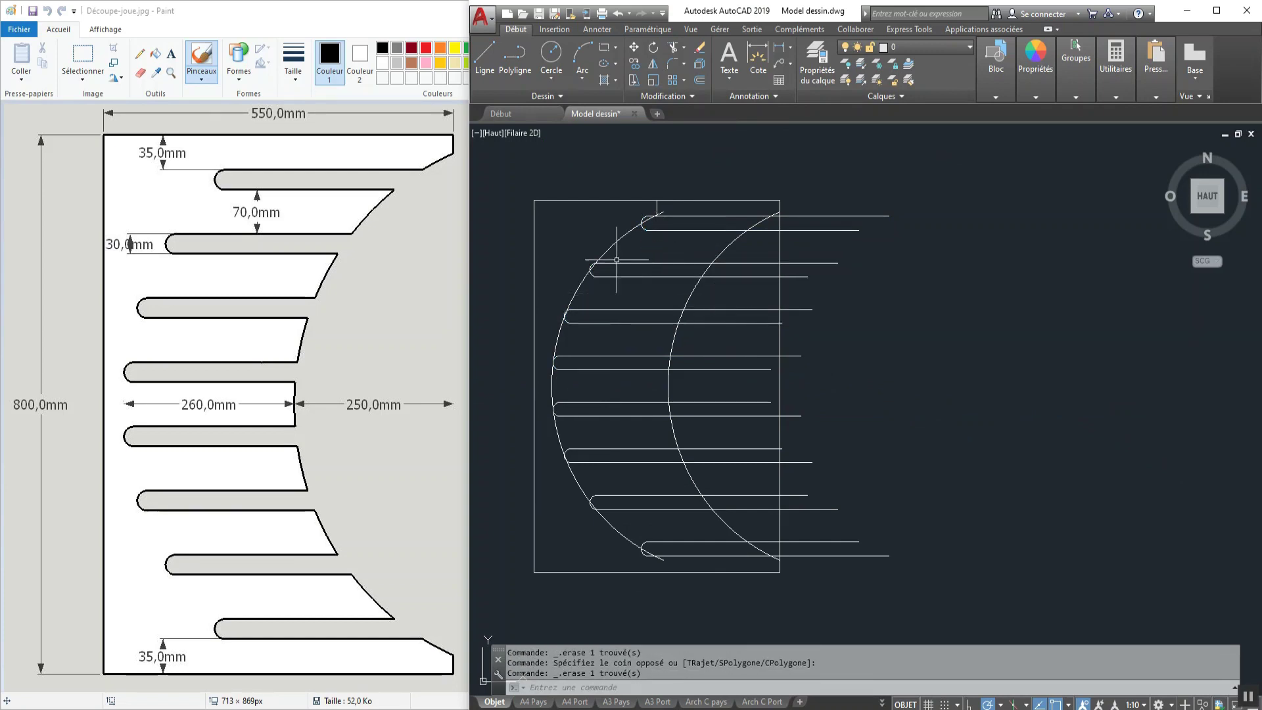
Delete the left construction arc running through the slots' rounded ends.
{"action": "left_click", "coordinate": [625, 230]}
{"action": "left_click", "coordinate": [610, 253]}
{"action": "key", "text": "Delete"}
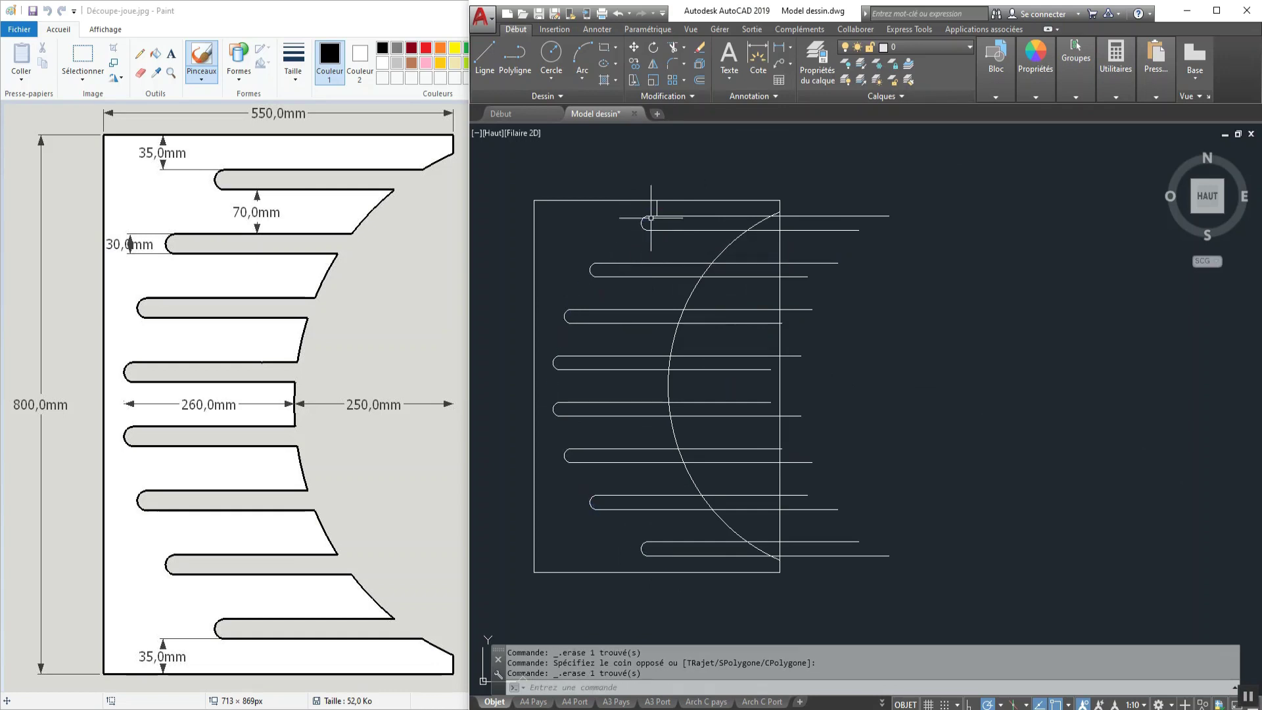
Delete the 35 mm vertical construction line below the middle of the top edge.
{"action": "left_click", "coordinate": [653, 209]}
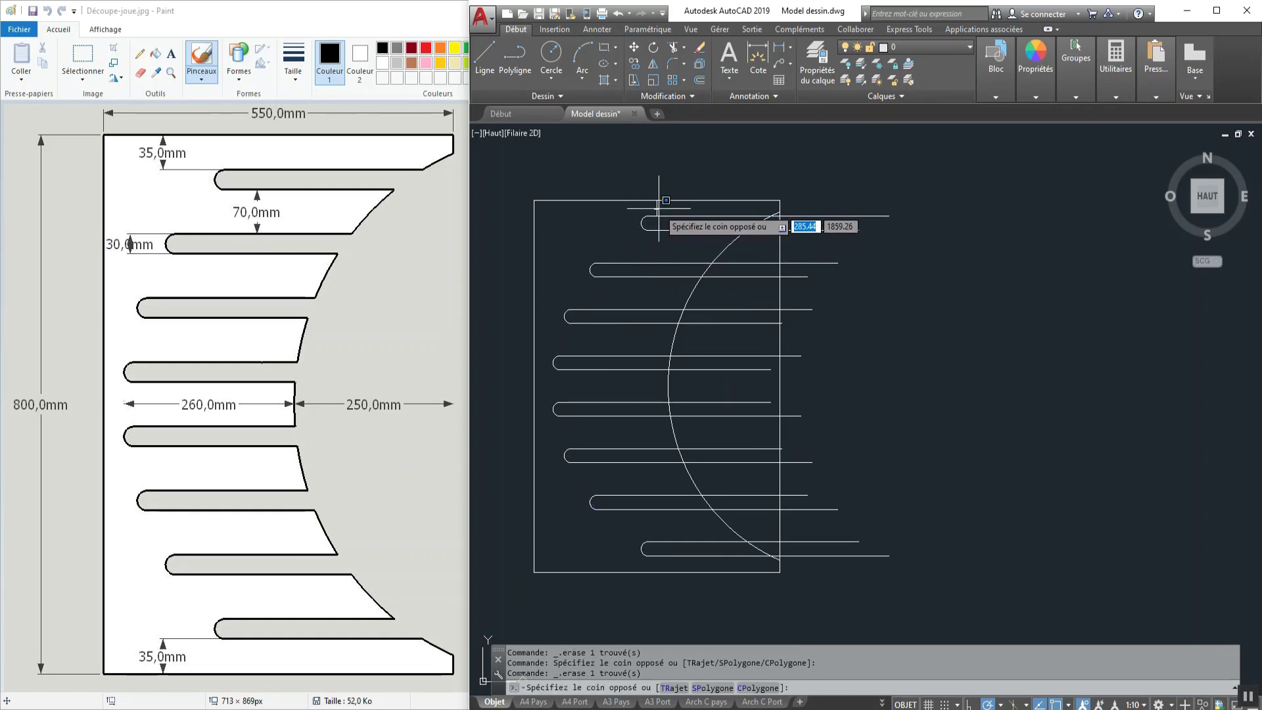
{"action": "left_click", "coordinate": [659, 208]}
{"action": "left_click", "coordinate": [664, 206]}
{"action": "left_click", "coordinate": [652, 207]}
{"action": "key", "text": "Delete"}
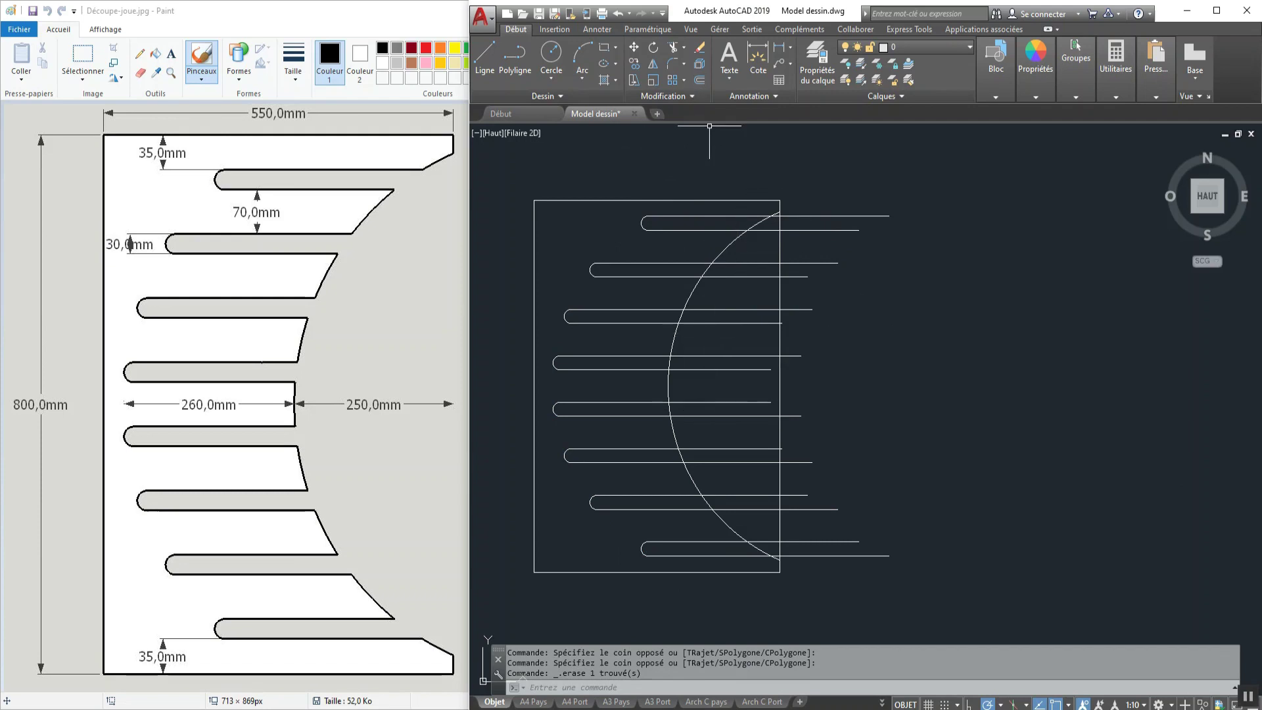
Trim the lines of the two uppermost slots where they extend past the curved front arc.
{"action": "left_click", "coordinate": [672, 49]}
{"action": "scroll", "coordinate": [802, 207], "scroll_direction": "up", "scroll_amount": 4}
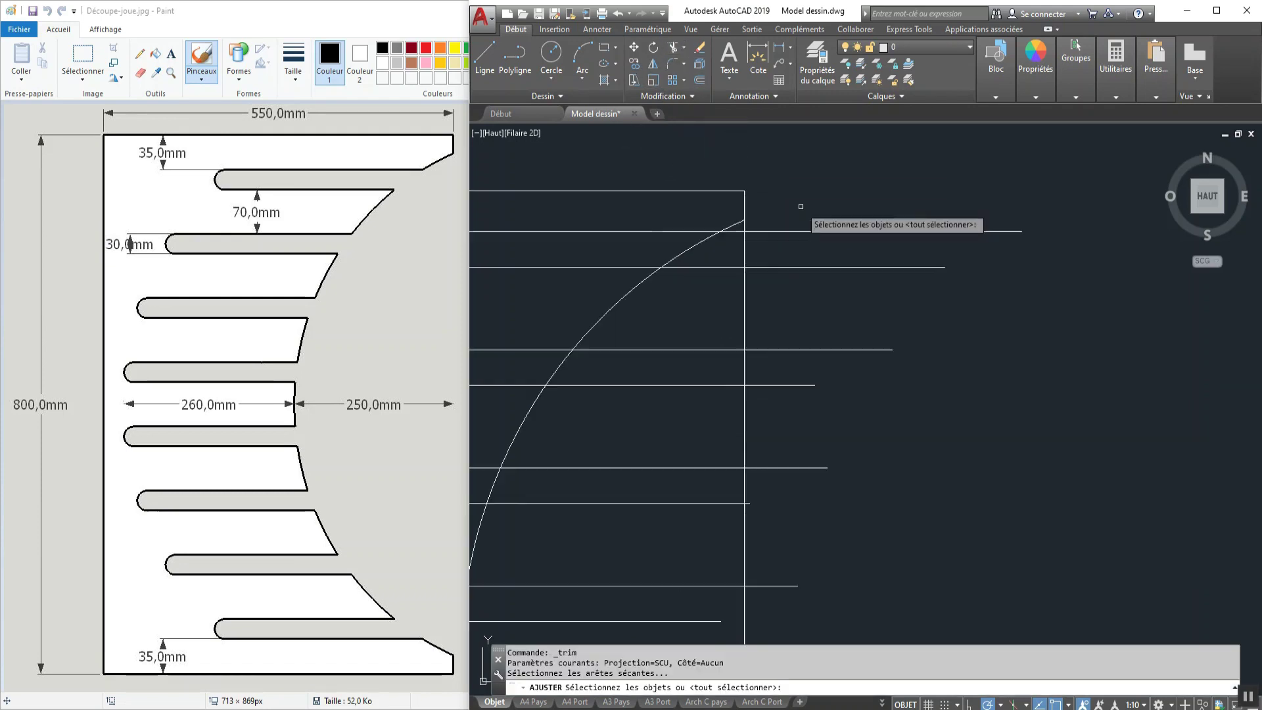
{"action": "left_click", "coordinate": [683, 257]}
{"action": "key", "text": "Return"}
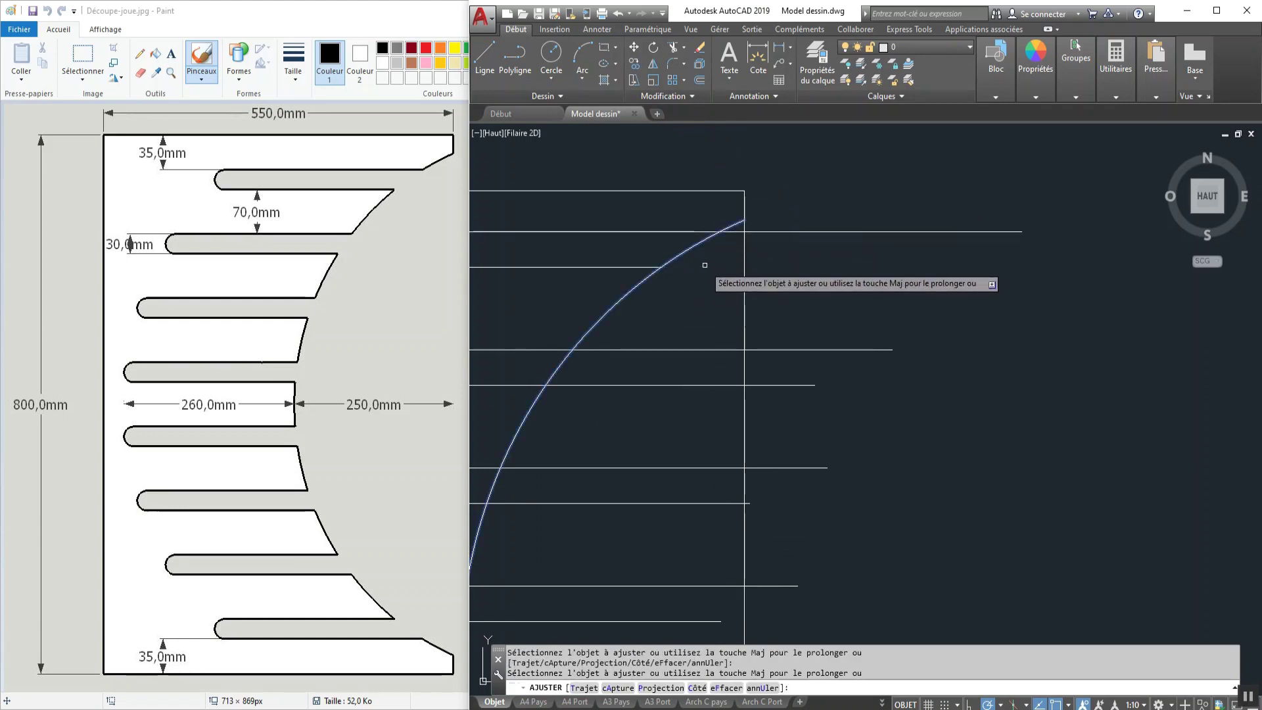
{"action": "left_click", "coordinate": [822, 211]}
{"action": "left_click", "coordinate": [775, 402]}
Trim the remaining six slots' lines back to the curved front arc.
{"action": "scroll", "coordinate": [775, 402], "scroll_direction": "down", "scroll_amount": 4}
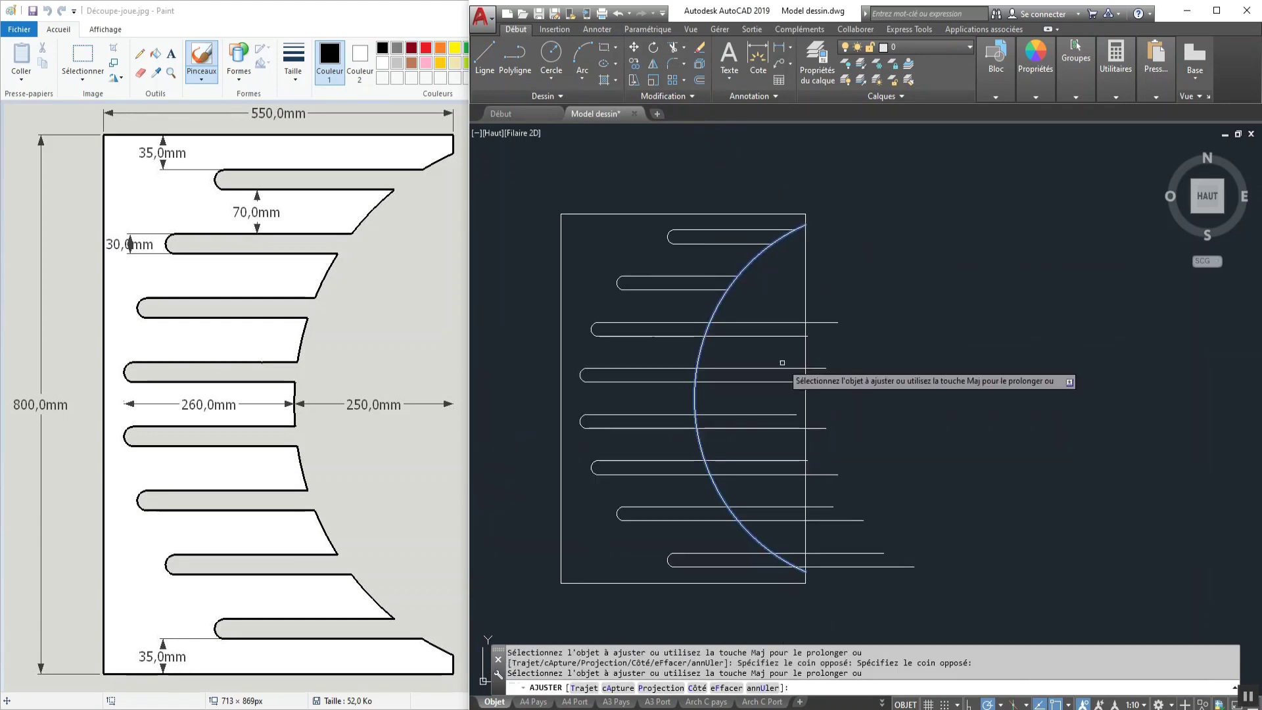
{"action": "left_click", "coordinate": [777, 302]}
{"action": "left_click", "coordinate": [756, 490]}
{"action": "scroll", "coordinate": [806, 531], "scroll_direction": "up", "scroll_amount": 5}
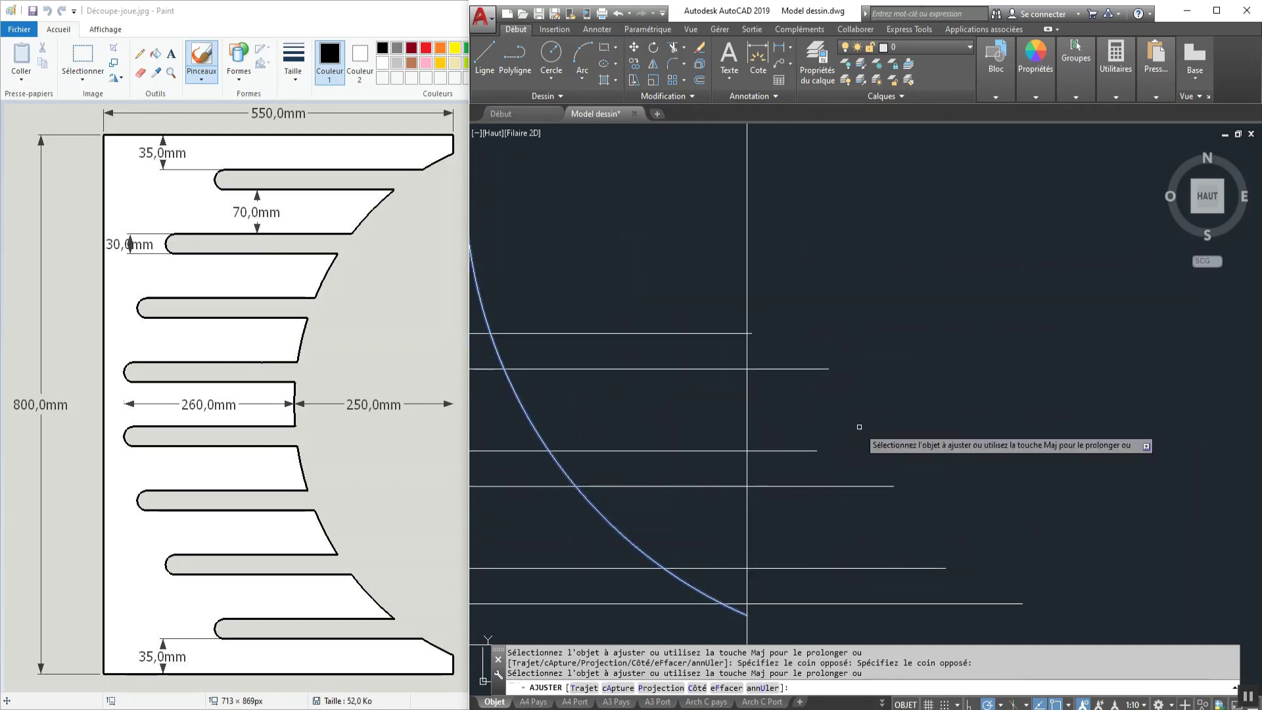
{"action": "left_click", "coordinate": [704, 296]}
{"action": "left_click", "coordinate": [677, 521]}
{"action": "left_click", "coordinate": [878, 513]}
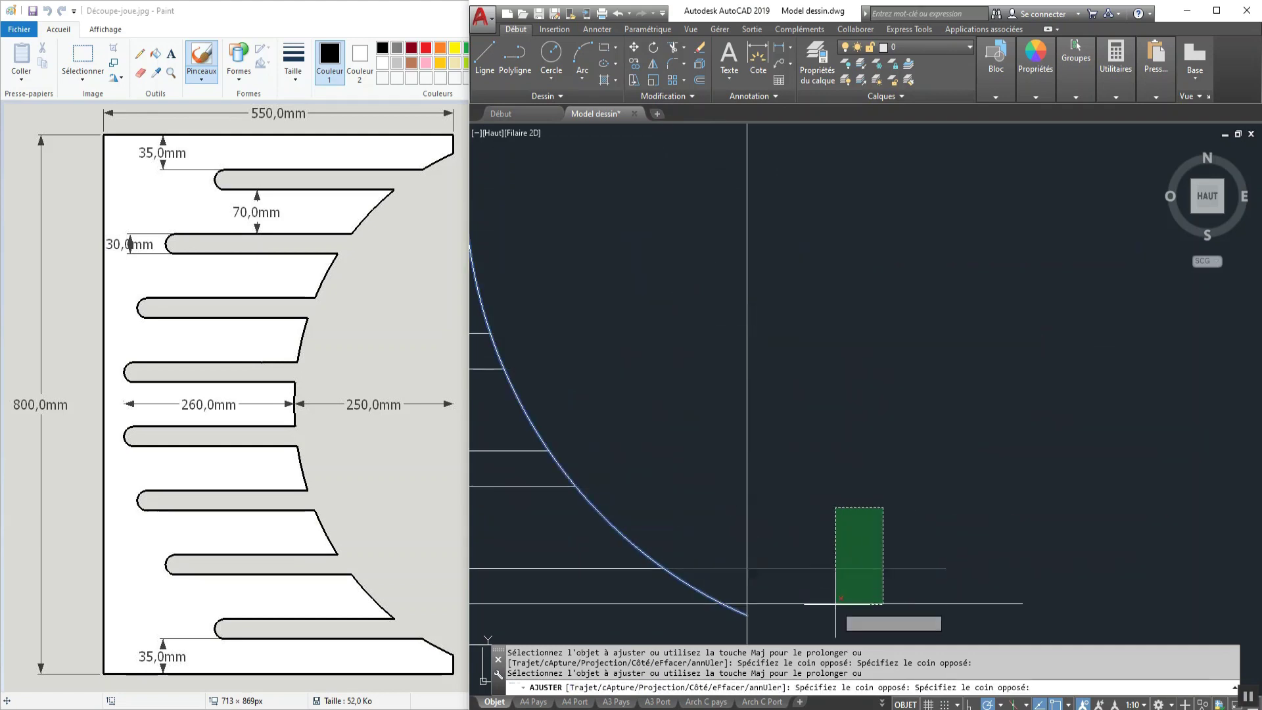
{"action": "left_click", "coordinate": [833, 606]}
{"action": "scroll", "coordinate": [855, 431], "scroll_direction": "down", "scroll_amount": 5}
{"action": "key", "text": "Escape"}
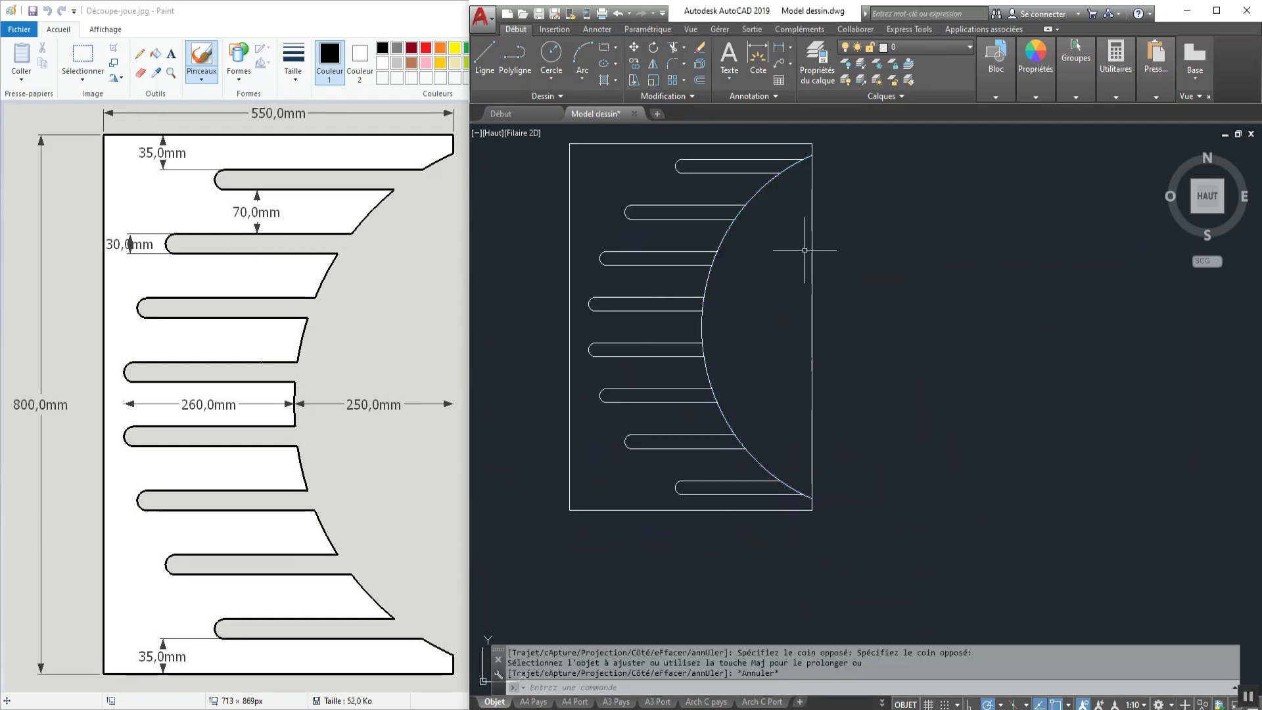
Trim away the panel's straight right edge between the two ends of the front arc.
{"action": "key", "text": "space"}
{"action": "scroll", "coordinate": [815, 139], "scroll_direction": "up", "scroll_amount": 5}
{"action": "left_click", "coordinate": [797, 182]}
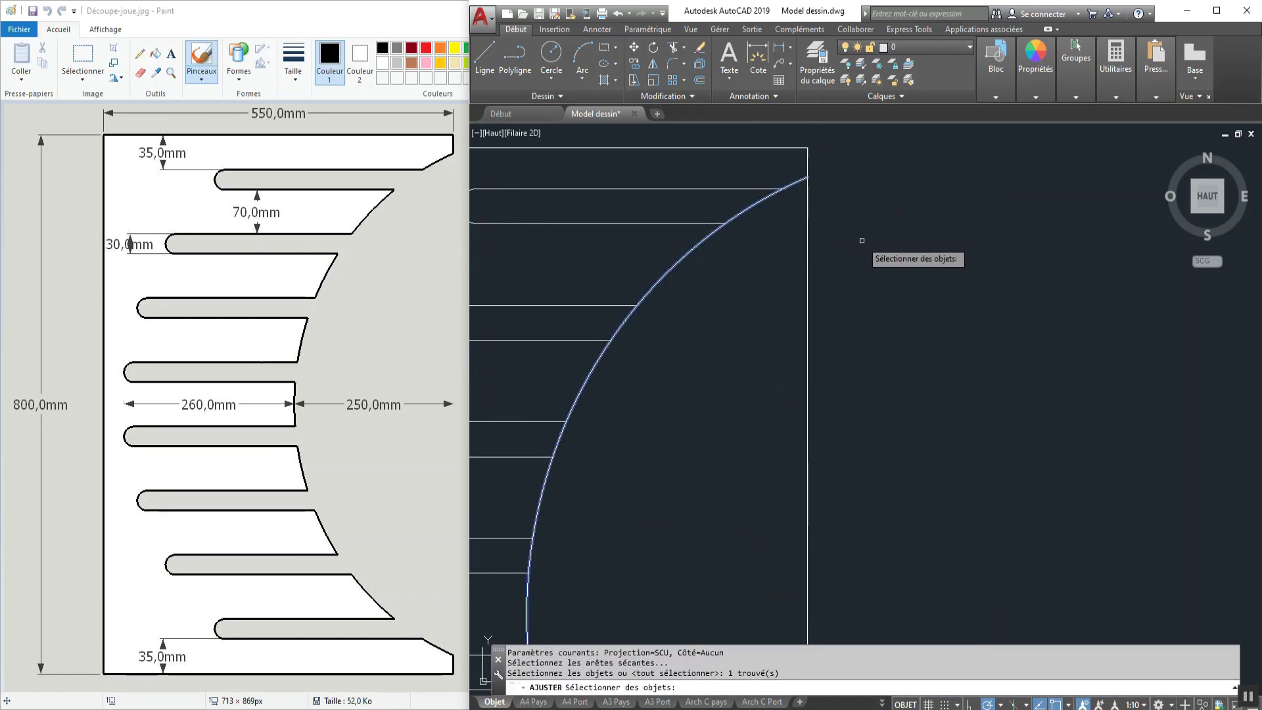
{"action": "key", "text": "space"}
{"action": "left_click", "coordinate": [823, 248]}
{"action": "left_click", "coordinate": [797, 274]}
{"action": "scroll", "coordinate": [859, 225], "scroll_direction": "down", "scroll_amount": 5}
{"action": "key", "text": "Escape"}
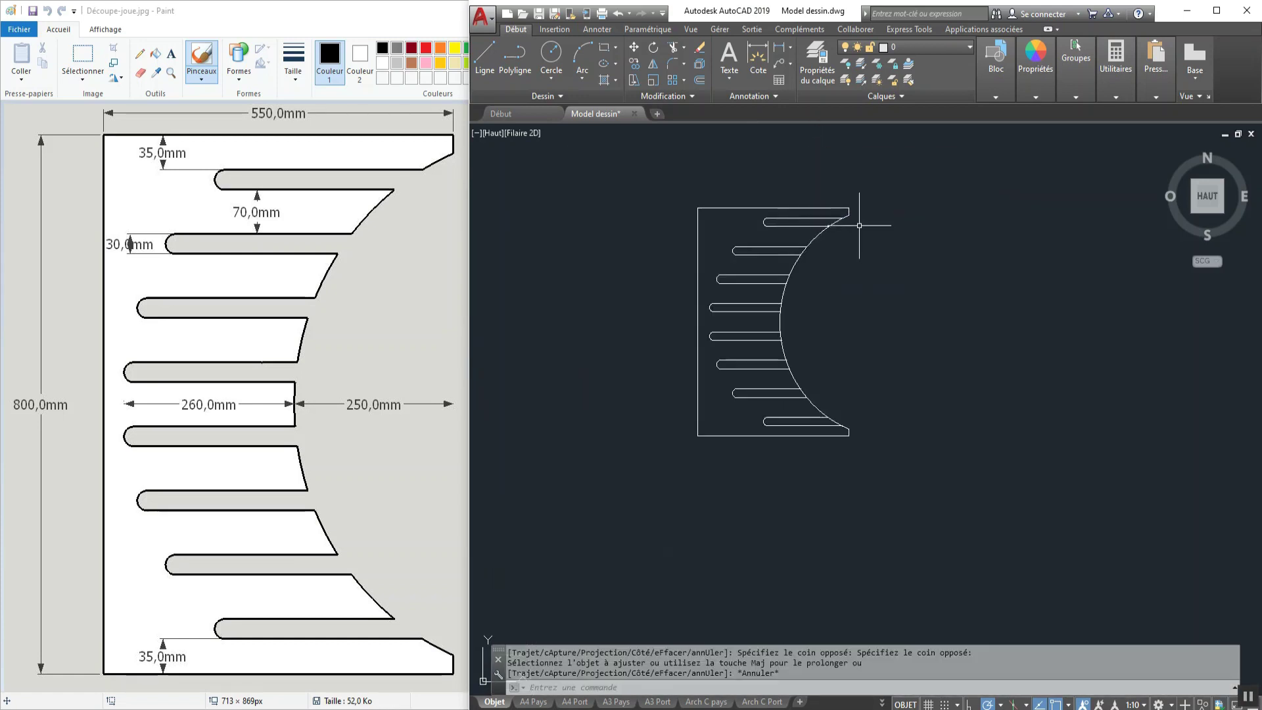
Trim the front arc across the mouths of the upper six slots, using the slot outlines as cutting edges.
{"action": "key", "text": "space"}
{"action": "scroll", "coordinate": [785, 232], "scroll_direction": "up", "scroll_amount": 4}
{"action": "left_click", "coordinate": [743, 194]}
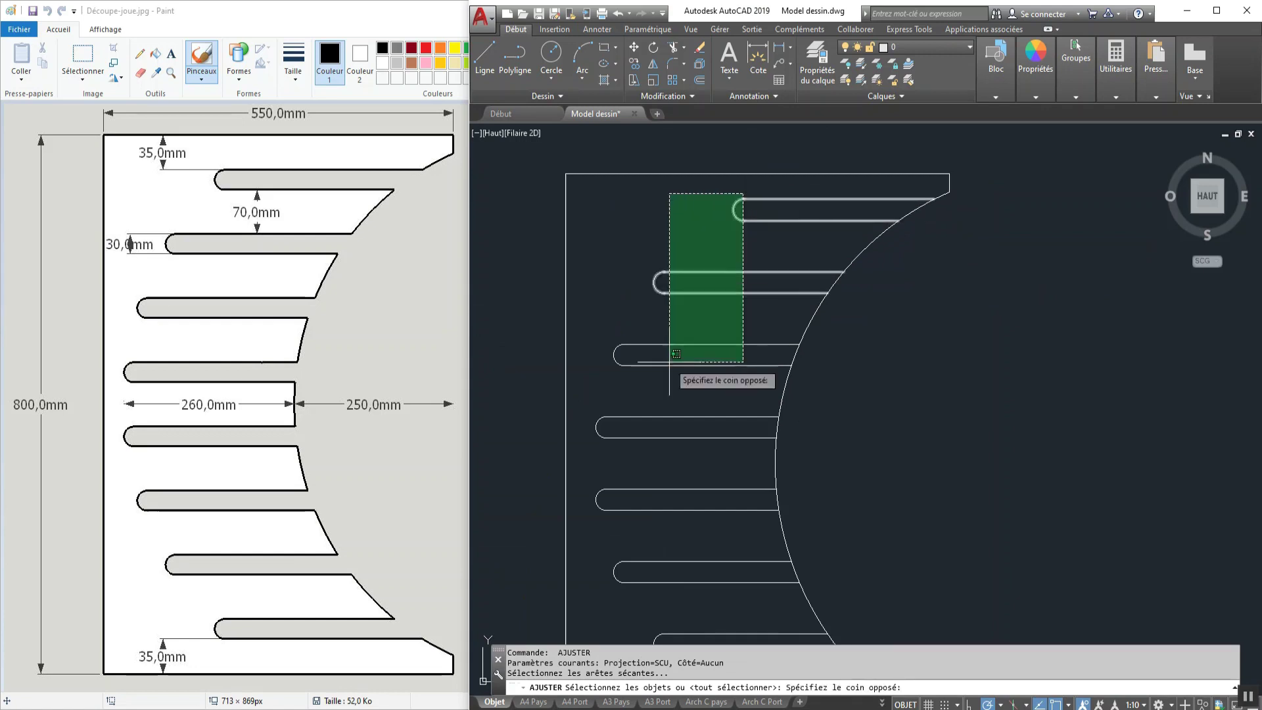
{"action": "left_click", "coordinate": [654, 591]}
{"action": "key", "text": "space"}
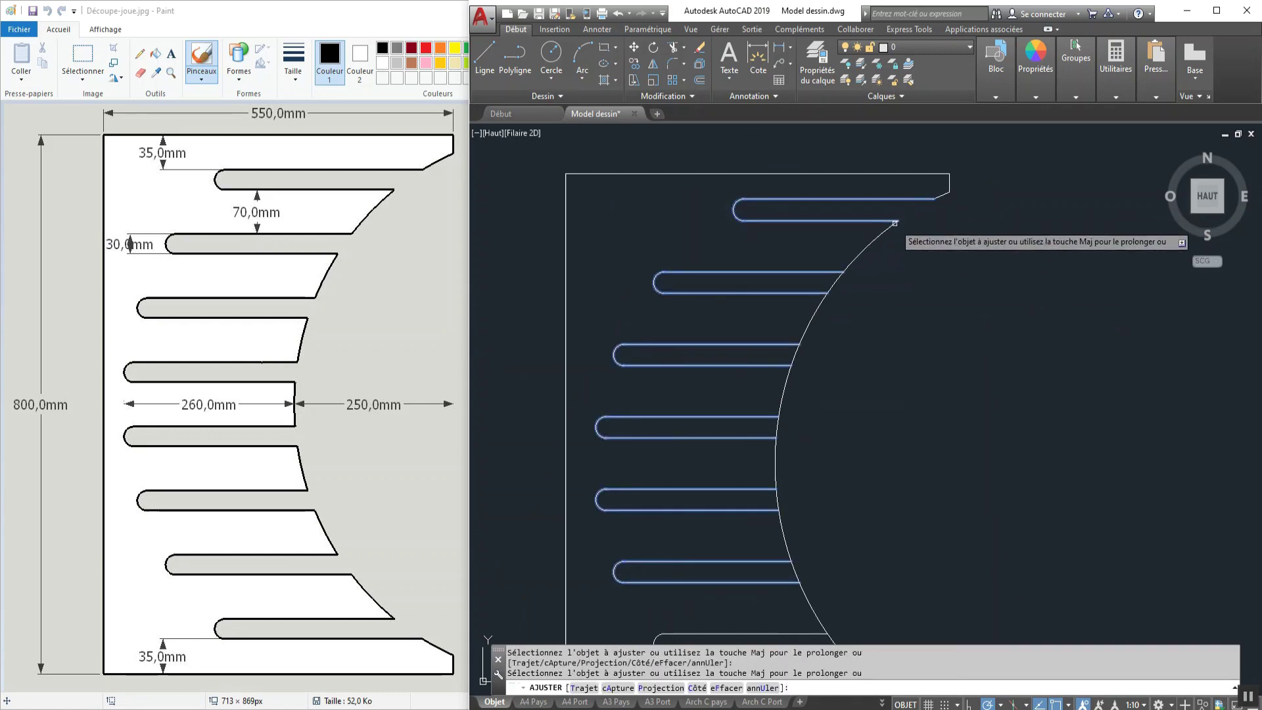
{"action": "left_click", "coordinate": [835, 283]}
{"action": "left_click", "coordinate": [795, 355]}
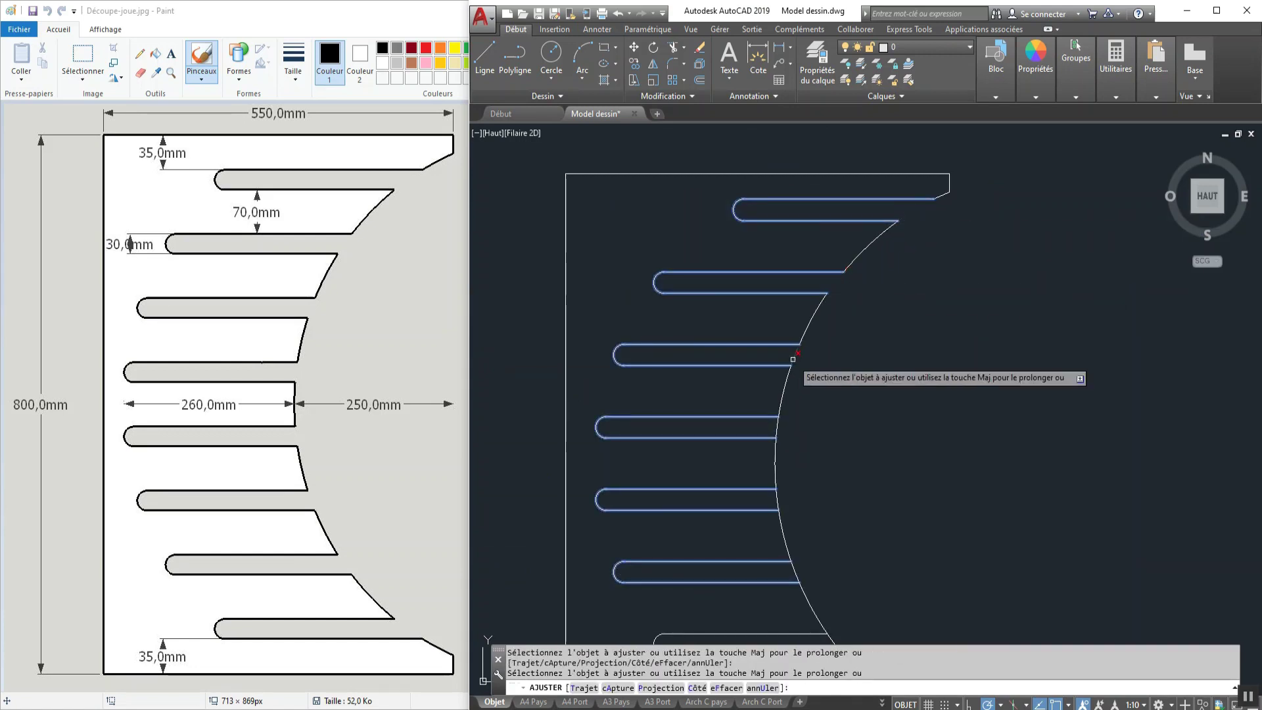
{"action": "left_click", "coordinate": [780, 428]}
{"action": "scroll", "coordinate": [854, 366], "scroll_direction": "down", "scroll_amount": 2}
{"action": "scroll", "coordinate": [815, 410], "scroll_direction": "up", "scroll_amount": 2}
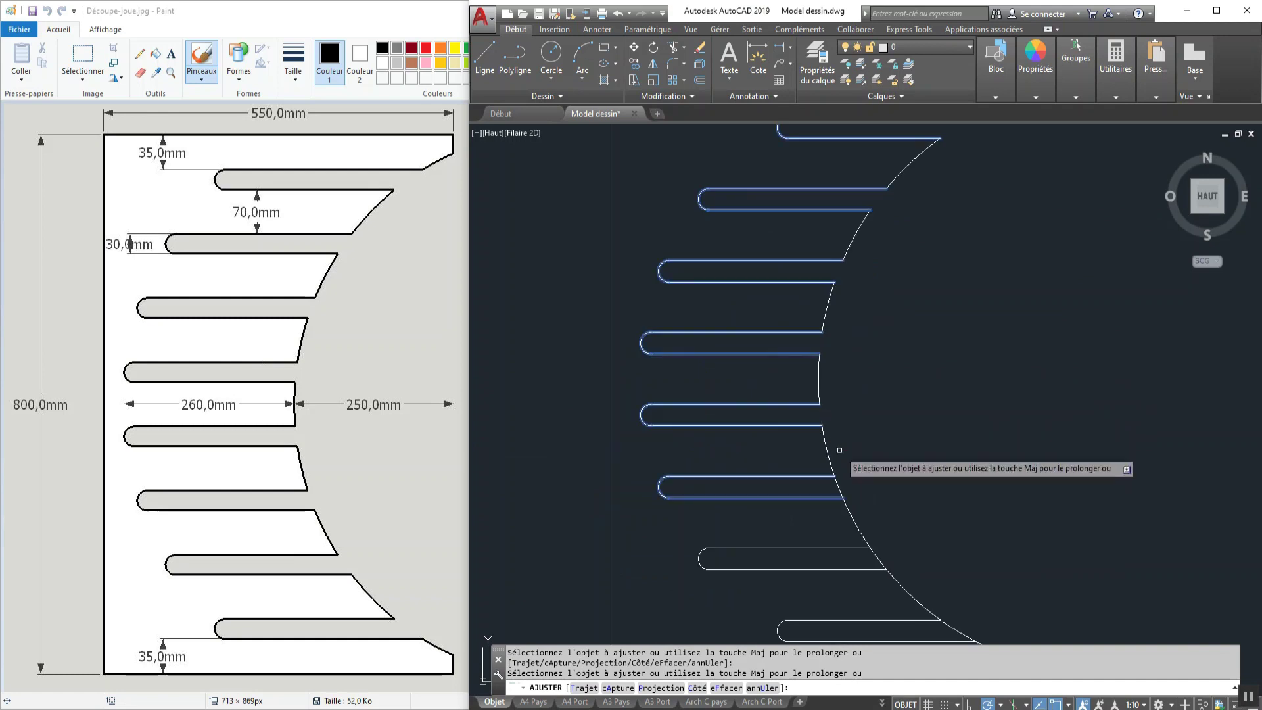
{"action": "left_click", "coordinate": [836, 492]}
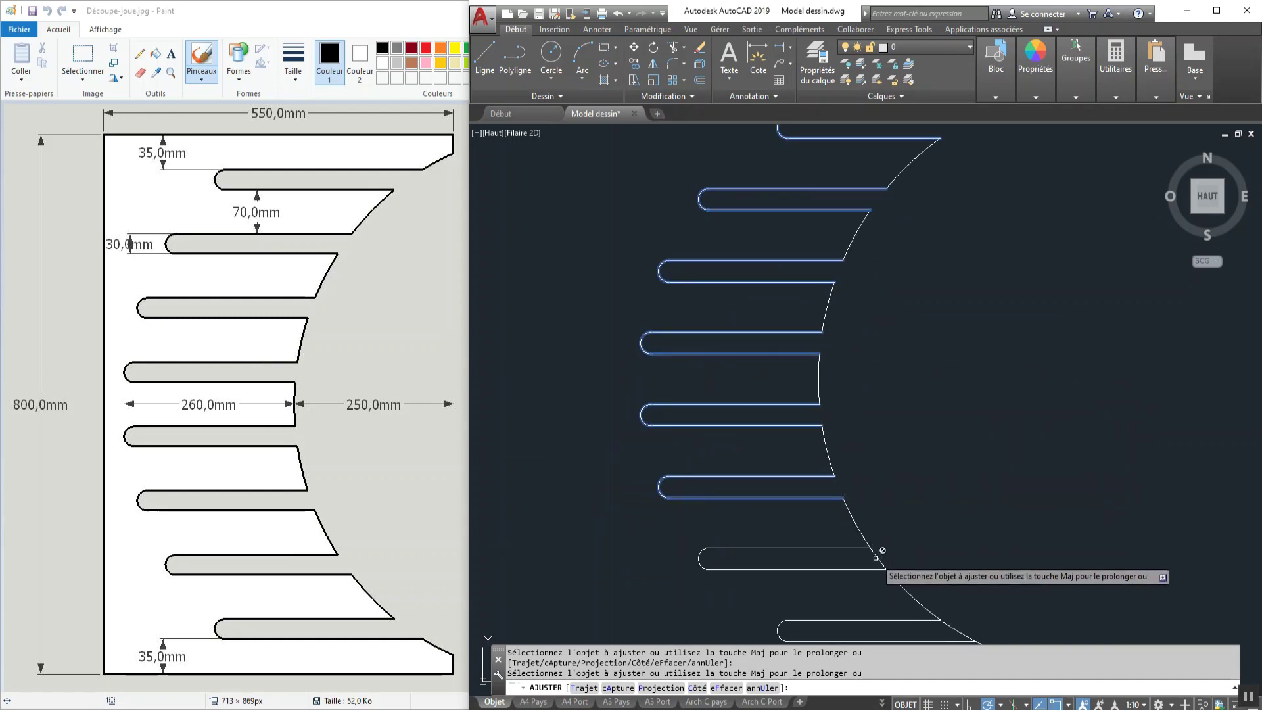
{"action": "key", "text": "Escape"}
Trim the front arc across the mouths of the two lowest slots, using their outlines as cutting edges.
{"action": "scroll", "coordinate": [861, 499], "scroll_direction": "down", "scroll_amount": 3}
{"action": "scroll", "coordinate": [868, 455], "scroll_direction": "up", "scroll_amount": 5}
{"action": "key", "text": "space"}
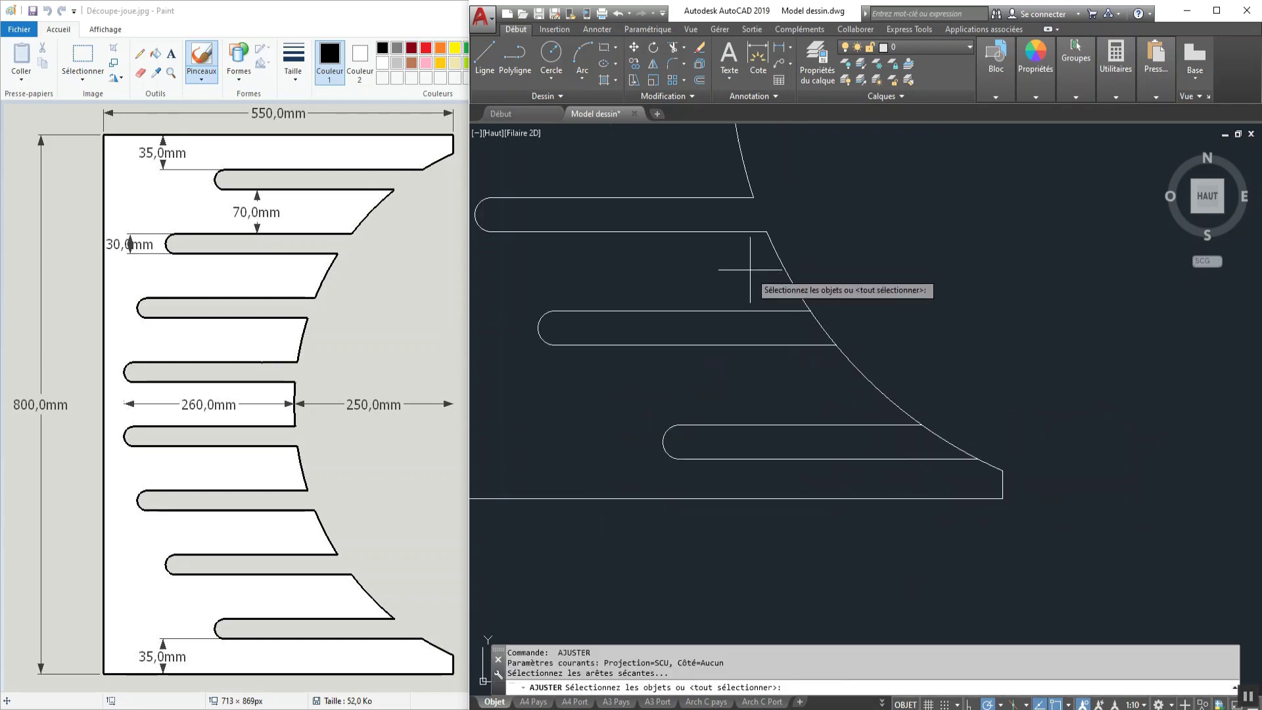
{"action": "left_click", "coordinate": [751, 274]}
{"action": "left_click", "coordinate": [676, 451]}
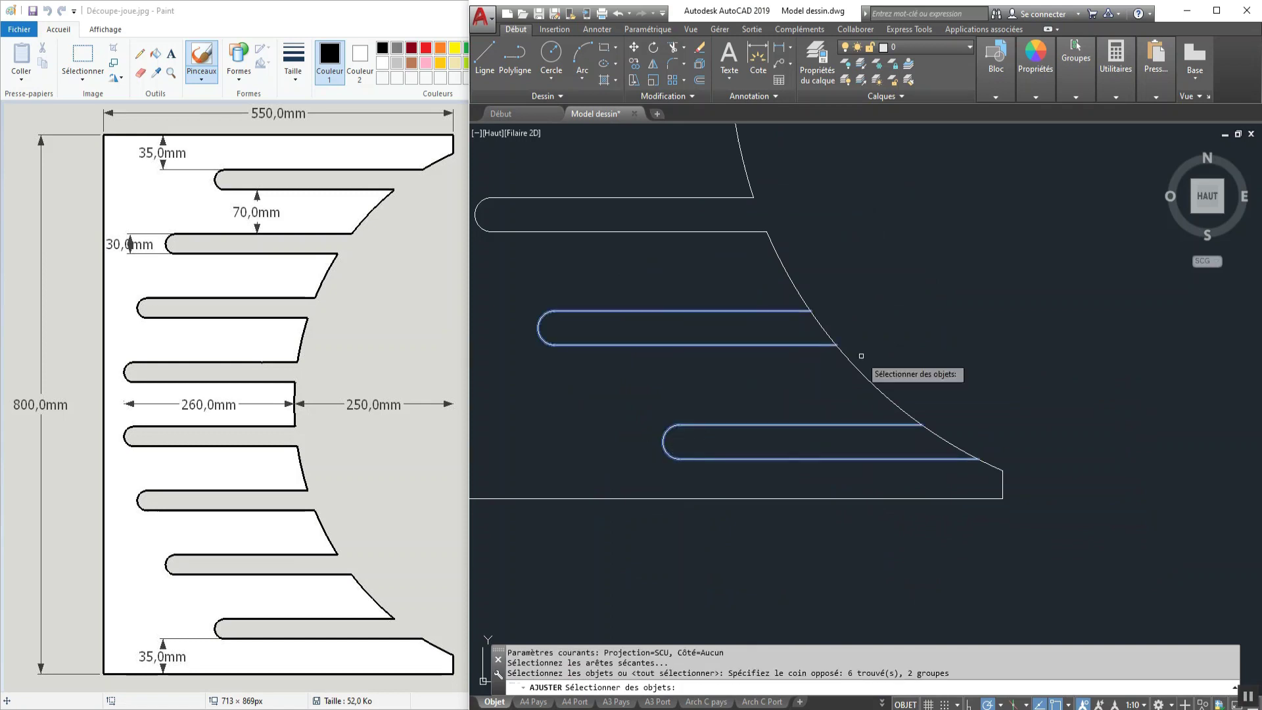
{"action": "left_click", "coordinate": [817, 319]}
{"action": "left_click", "coordinate": [820, 332]}
{"action": "left_click", "coordinate": [933, 432]}
{"action": "key", "text": "Escape"}
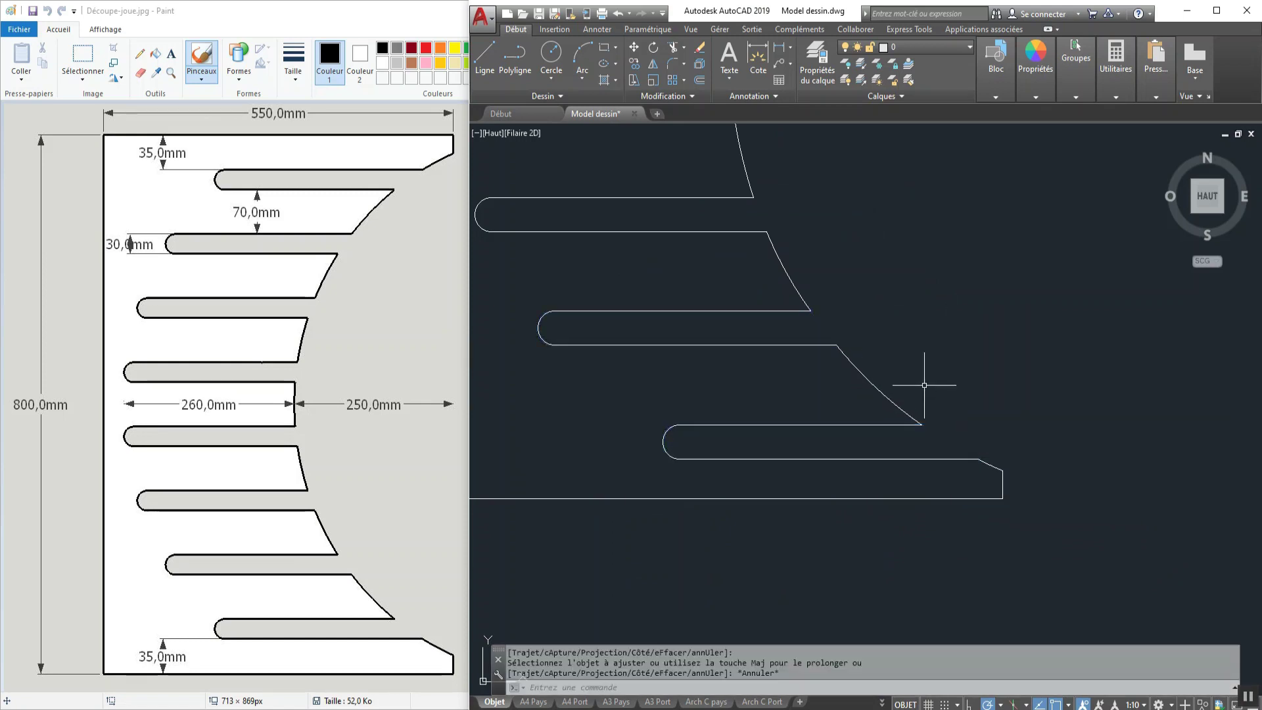
Draw a vertical line closing the panel's open front between the upper and lower ends of the curve.
{"action": "scroll", "coordinate": [854, 403], "scroll_direction": "down", "scroll_amount": 4}
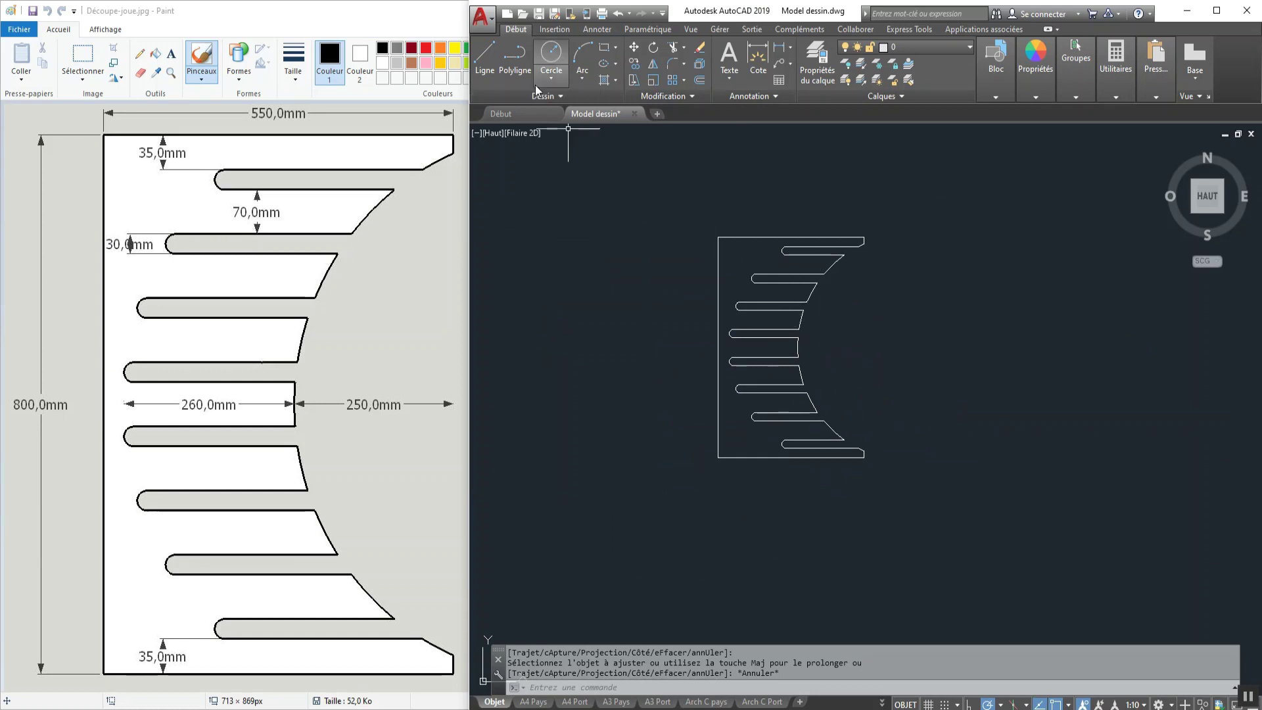
{"action": "left_click", "coordinate": [485, 56]}
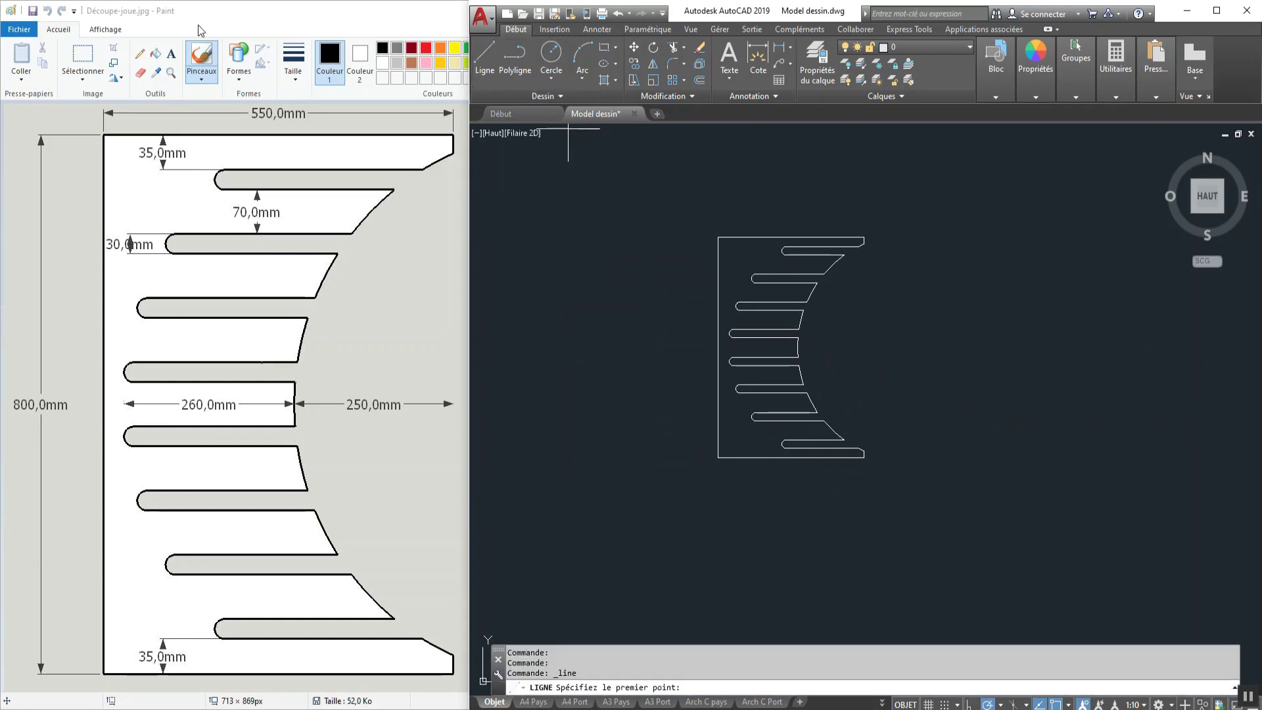
{"action": "left_click", "coordinate": [864, 240]}
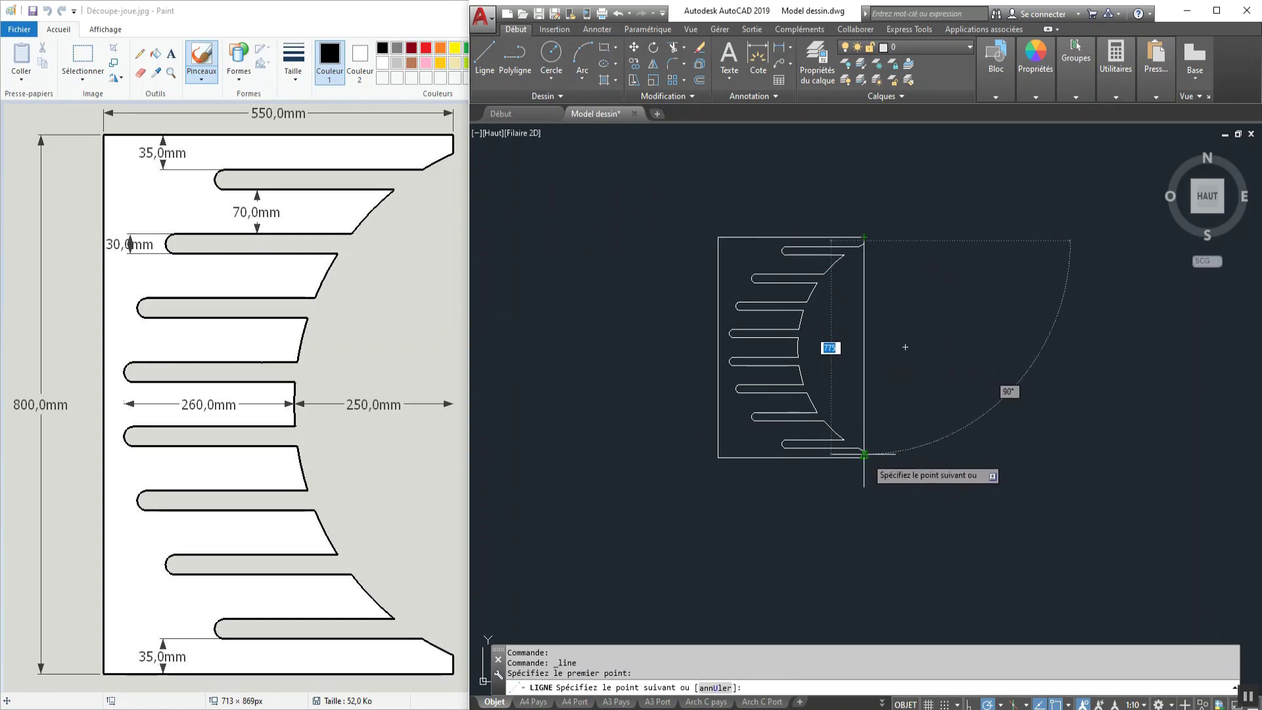
{"action": "left_click", "coordinate": [863, 451]}
{"action": "key", "text": "Escape"}
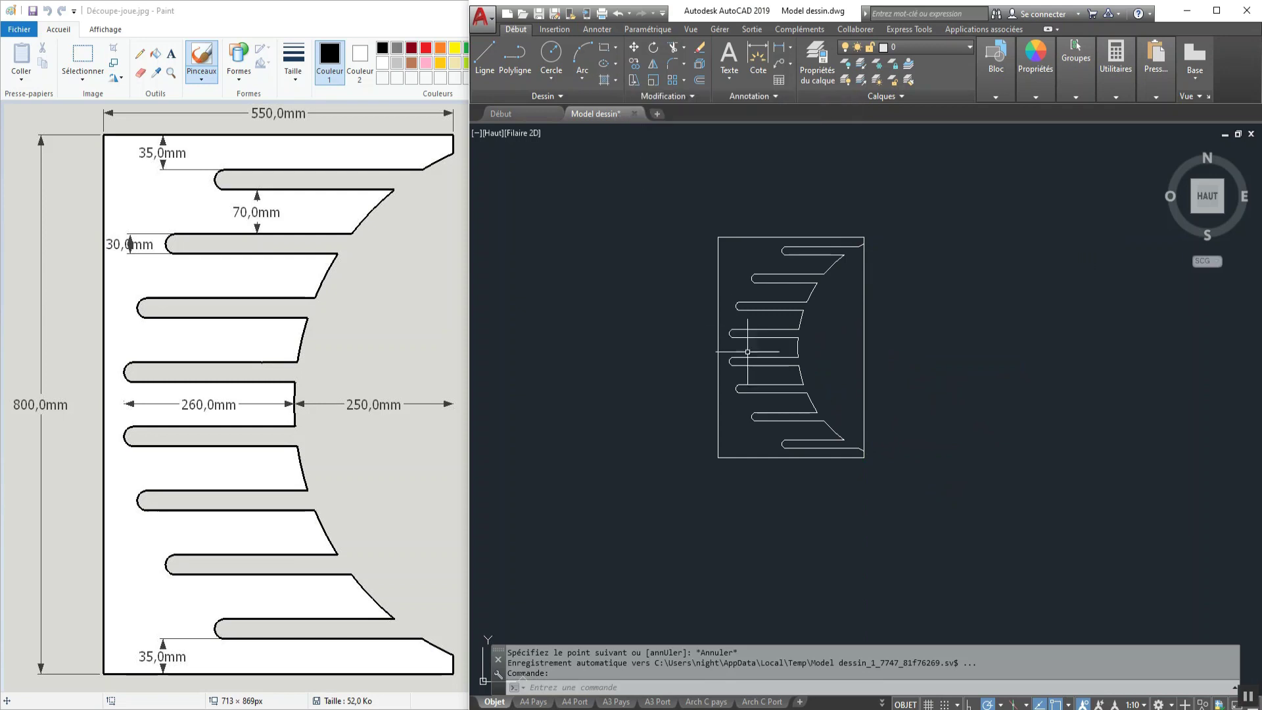
Create a closed polyline around the front cutout area with the CONTOUR command by picking a point inside it.
{"action": "left_click", "coordinate": [642, 685]}
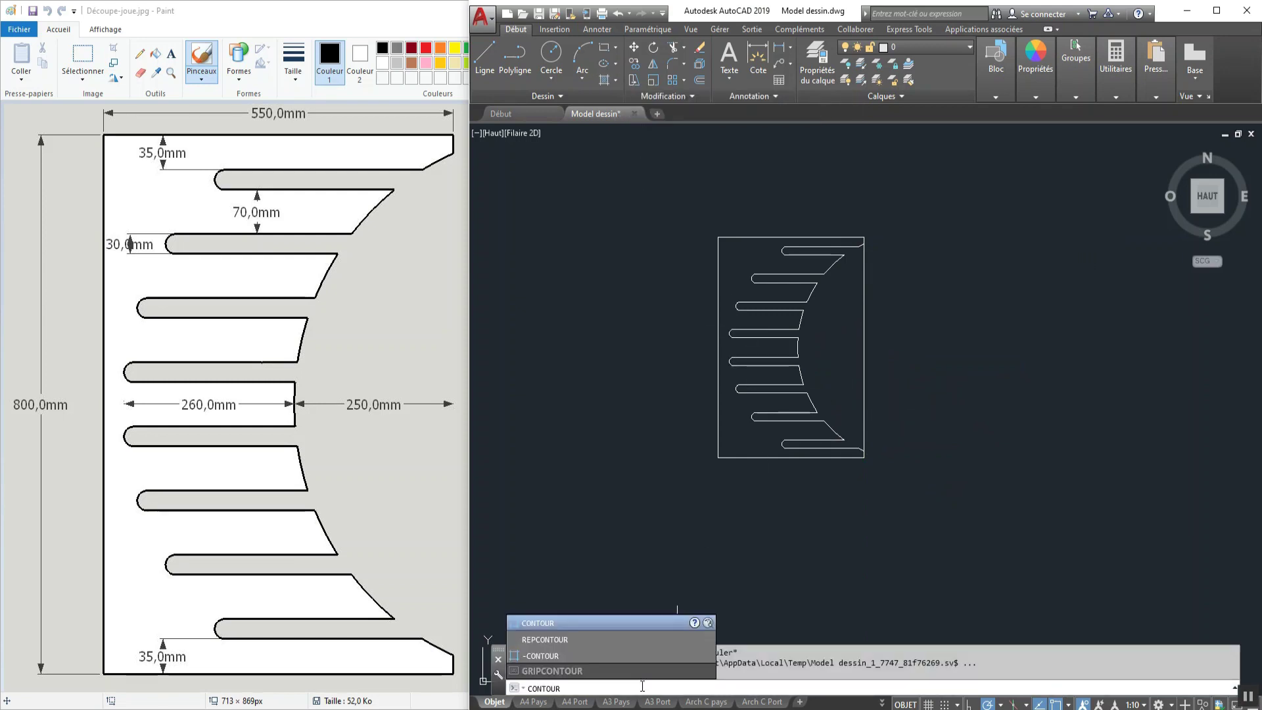
{"action": "left_click", "coordinate": [559, 624]}
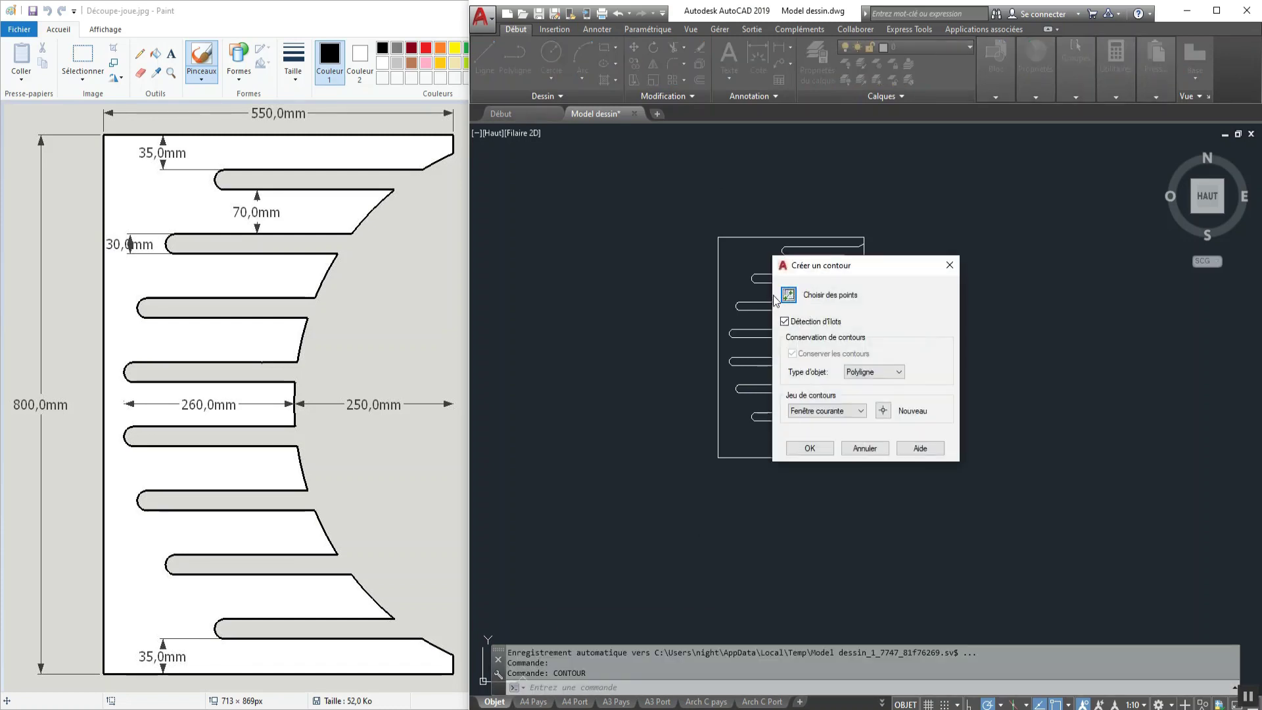
{"action": "left_click", "coordinate": [790, 300]}
{"action": "left_click", "coordinate": [838, 317]}
{"action": "key", "text": "Return"}
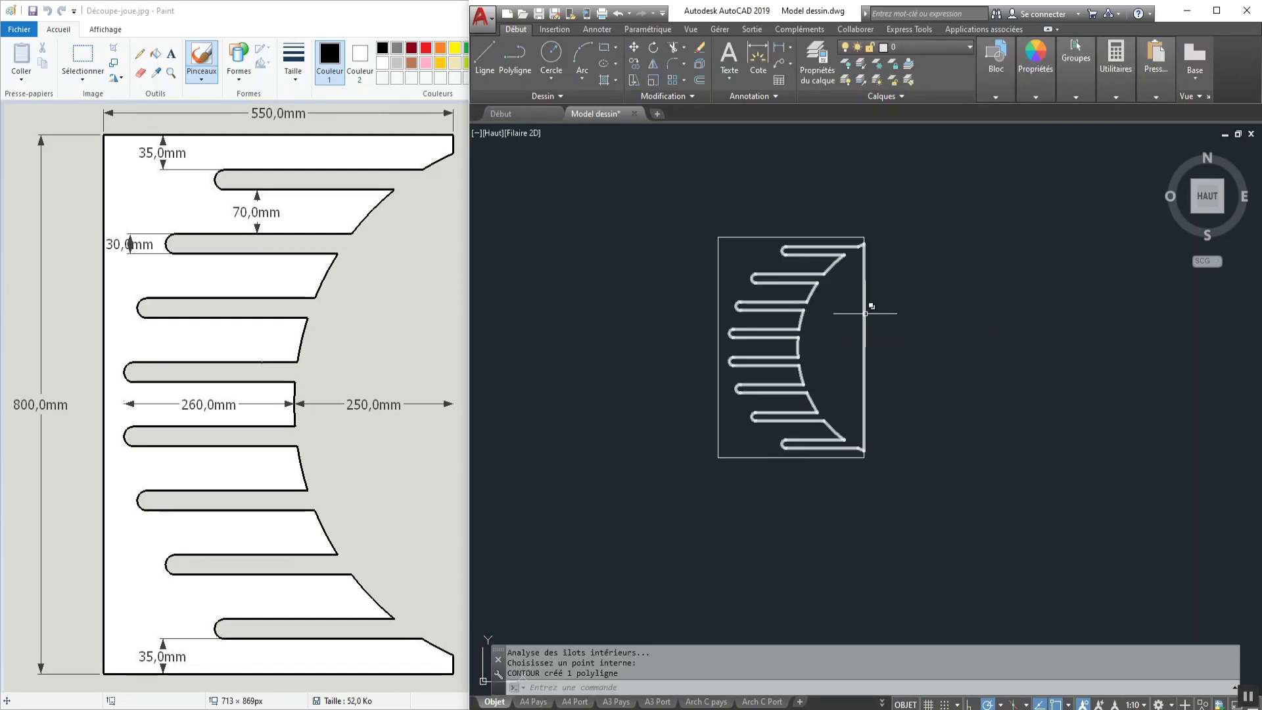
Move the contour polyline by the midpoint of its vertical edge straight down from the panel, level with the drawing origin.
{"action": "left_click", "coordinate": [864, 295]}
{"action": "left_click", "coordinate": [633, 47]}
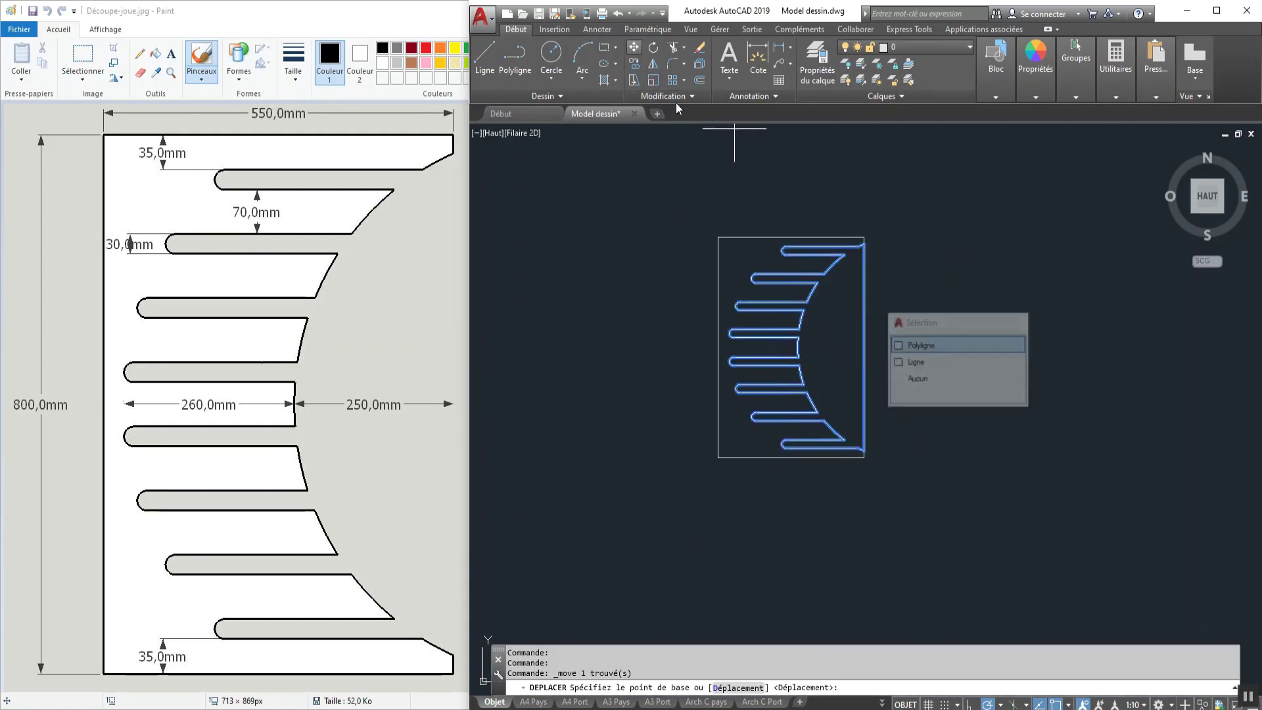
{"action": "left_click", "coordinate": [864, 348]}
{"action": "scroll", "coordinate": [839, 245], "scroll_direction": "down", "scroll_amount": 6}
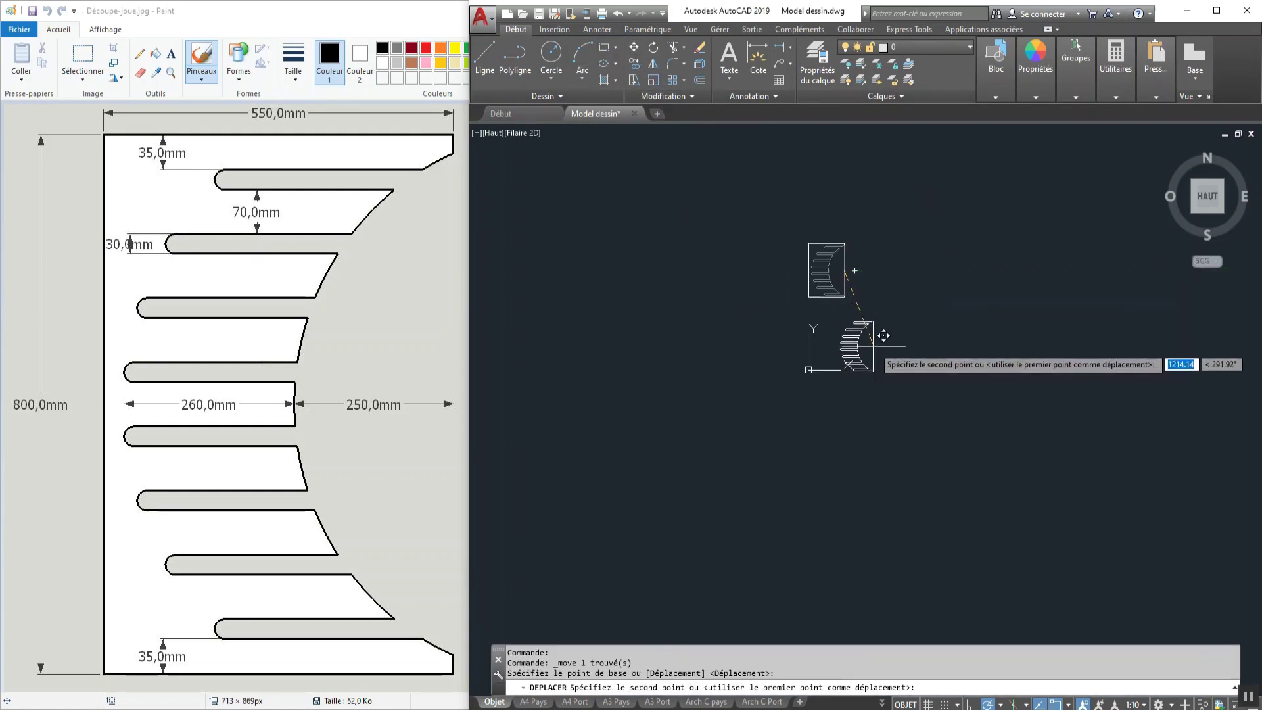
{"action": "scroll", "coordinate": [857, 357], "scroll_direction": "up", "scroll_amount": 8}
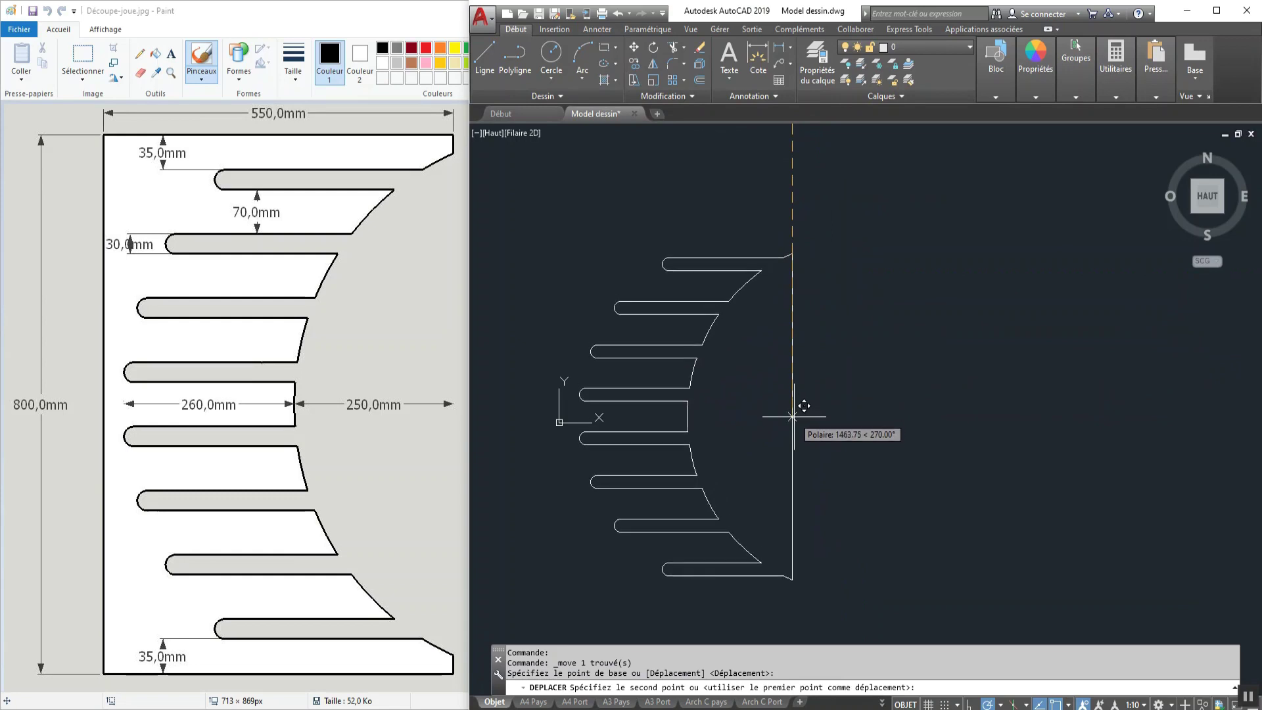
{"action": "left_click", "coordinate": [793, 426]}
{"action": "scroll", "coordinate": [861, 407], "scroll_direction": "down", "scroll_amount": 5}
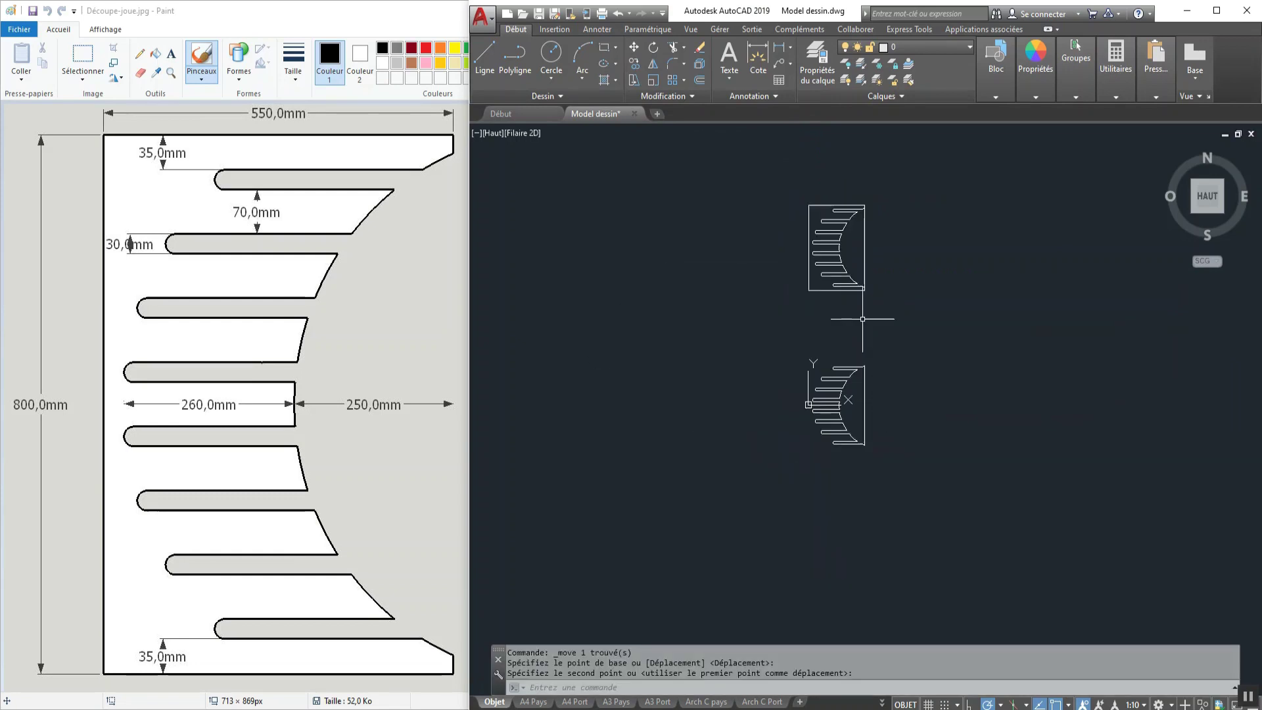
Delete the original panel drawing, keeping only the moved contour polyline.
{"action": "left_click", "coordinate": [910, 133]}
{"action": "left_click", "coordinate": [754, 317]}
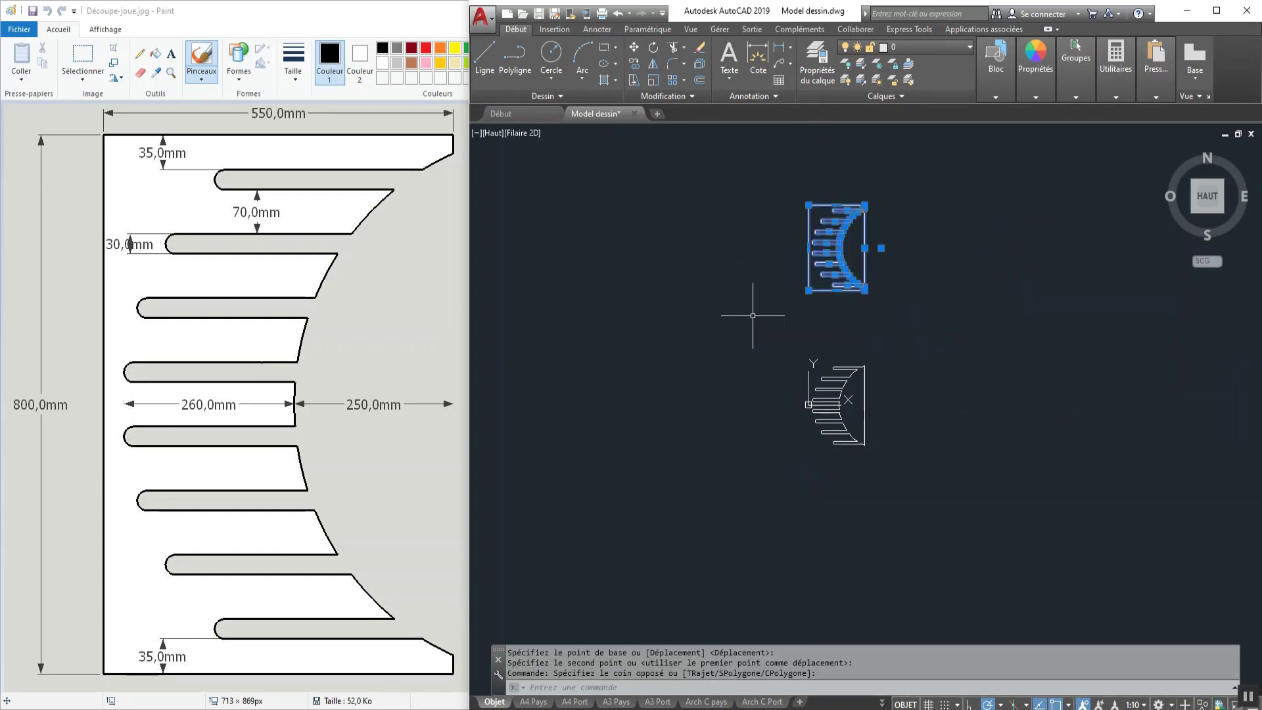
{"action": "key", "text": "Delete"}
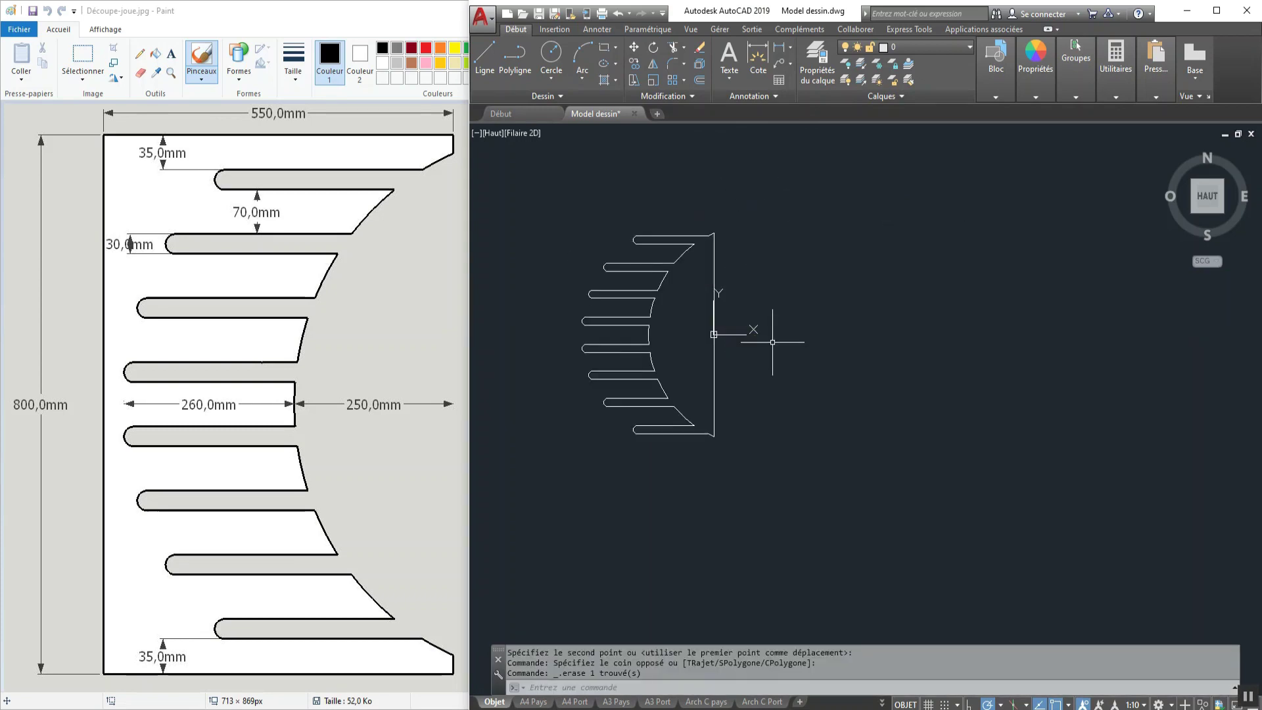
Save the drawing to the desktop as an AutoCAD 2004/LT2004 DXF file named Vin.
{"action": "key", "text": "ctrl+shift+s"}
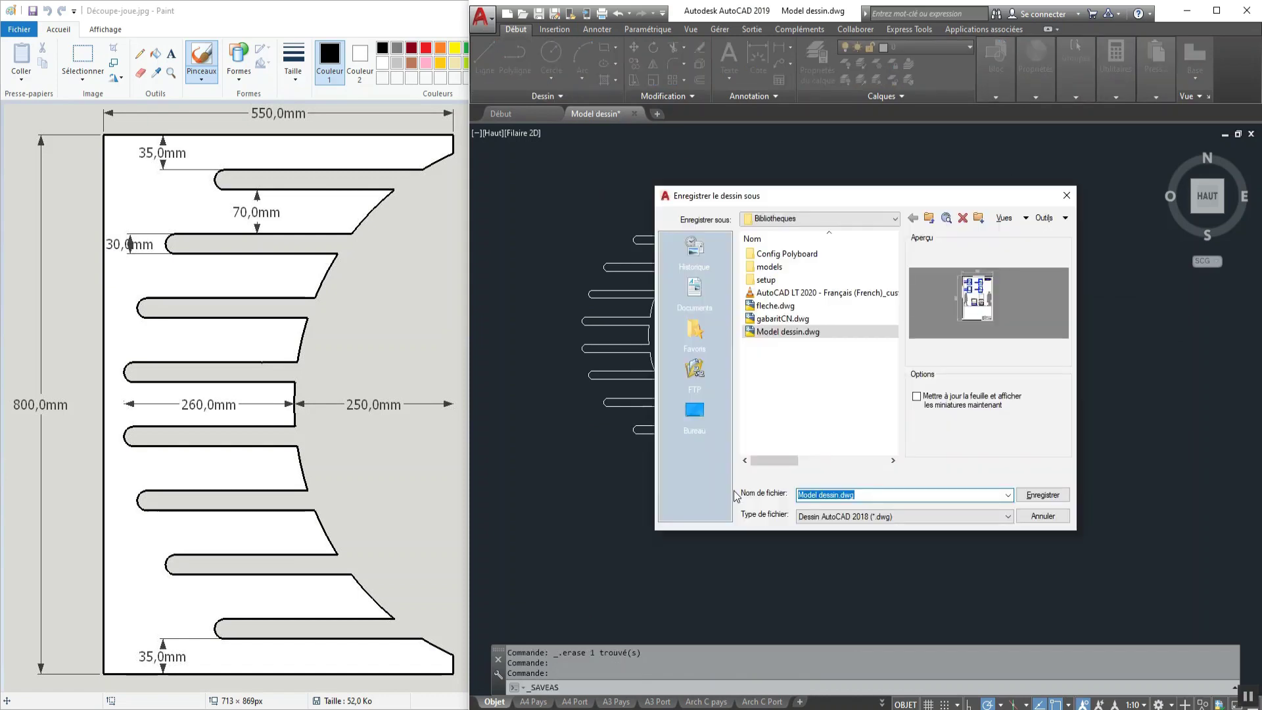
{"action": "left_click", "coordinate": [952, 518]}
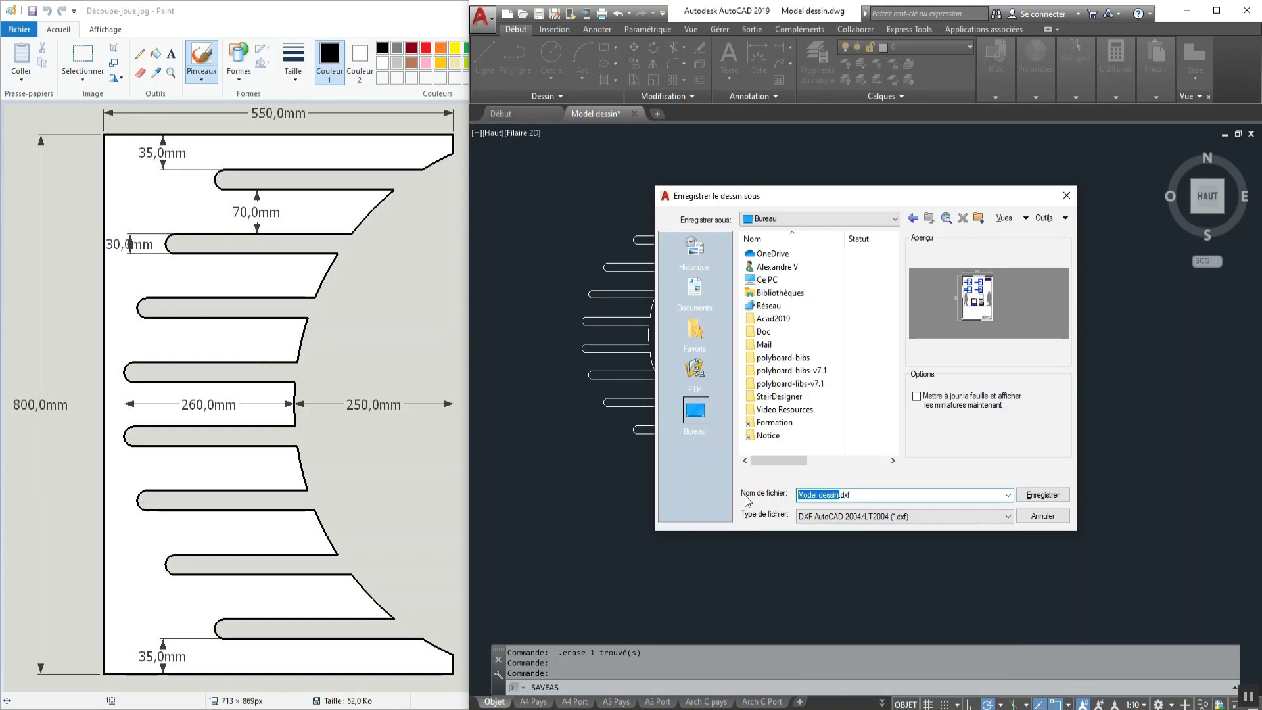
{"action": "type", "text": "Vin"}
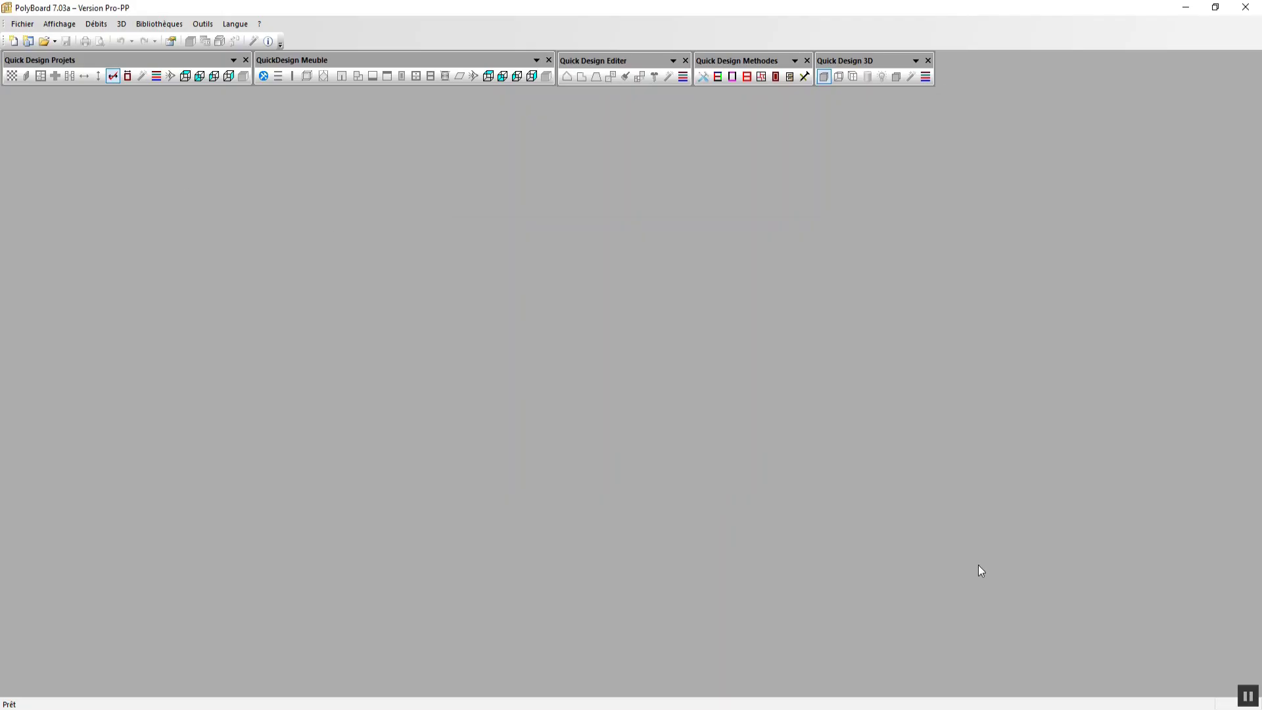
Check the side panel dimensions in the Découpe-joue.jpg drawing and create a new Caisson cabinet 800 mm high, 500 mm wide and 550 mm deep.
{"action": "mouse_move", "coordinate": [854, 709]}
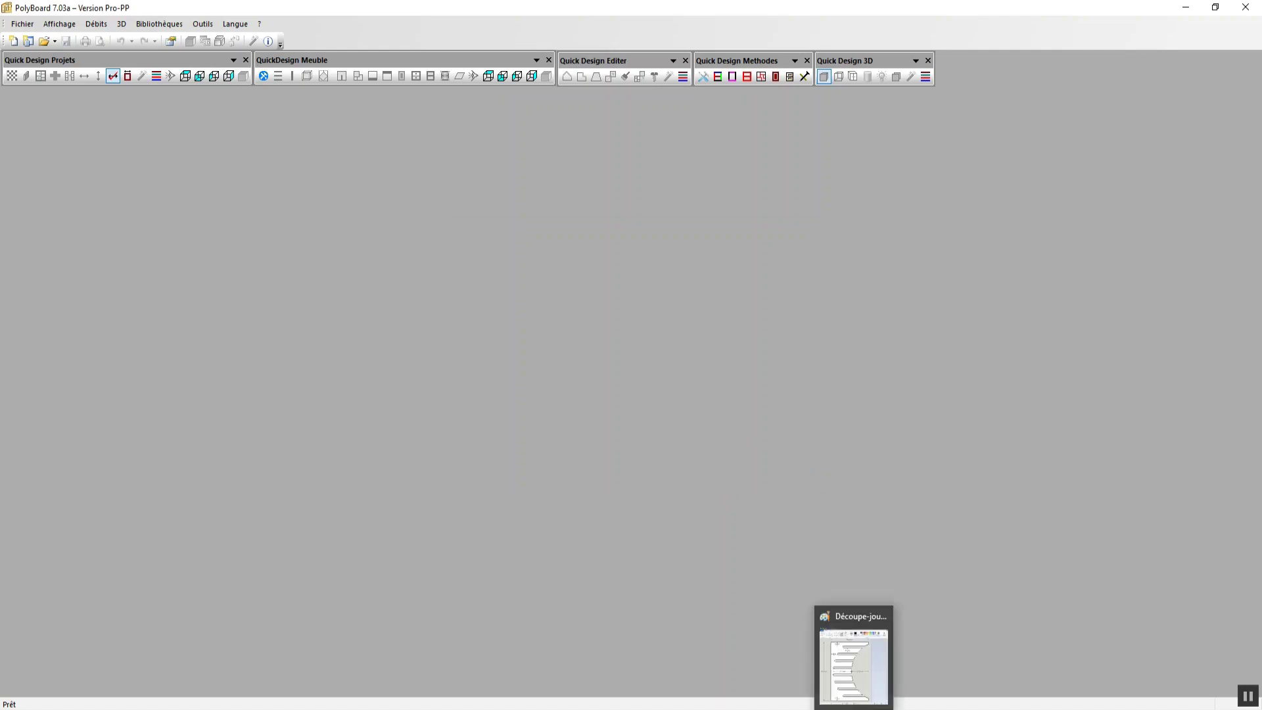
{"action": "left_click", "coordinate": [854, 665]}
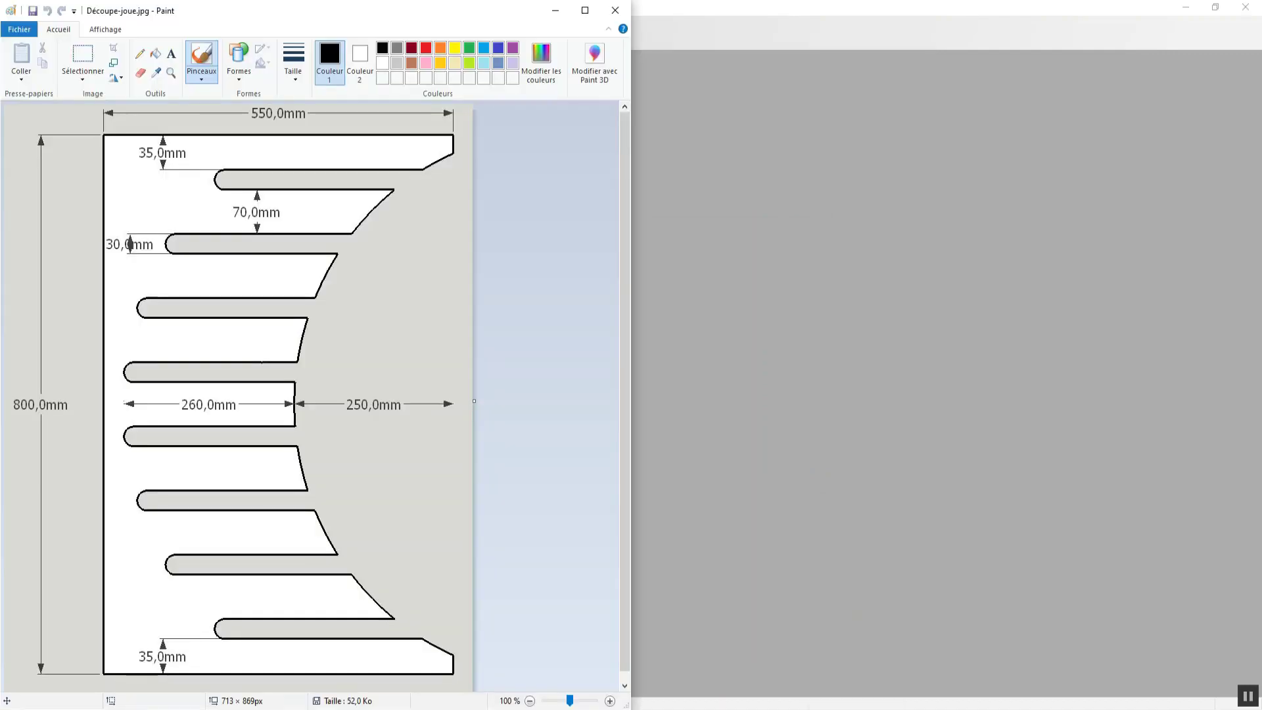
{"action": "left_click", "coordinate": [715, 364]}
{"action": "left_click", "coordinate": [14, 41]}
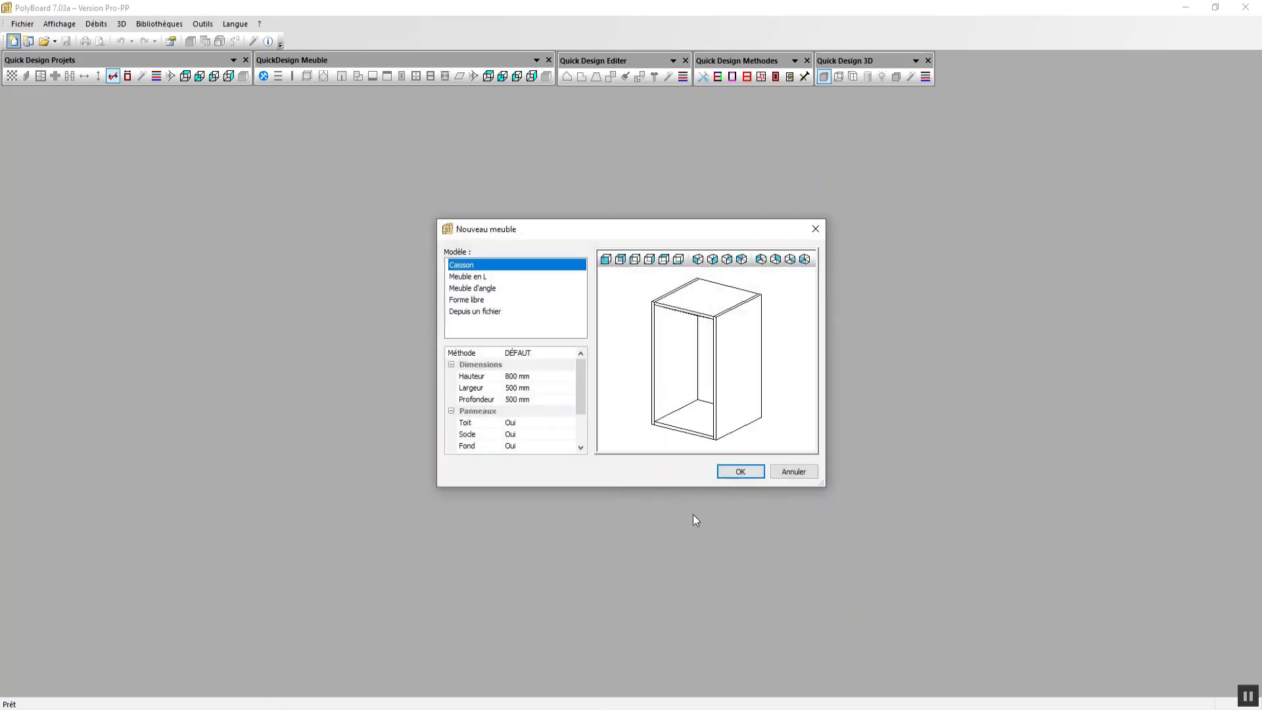
{"action": "left_click", "coordinate": [536, 377]}
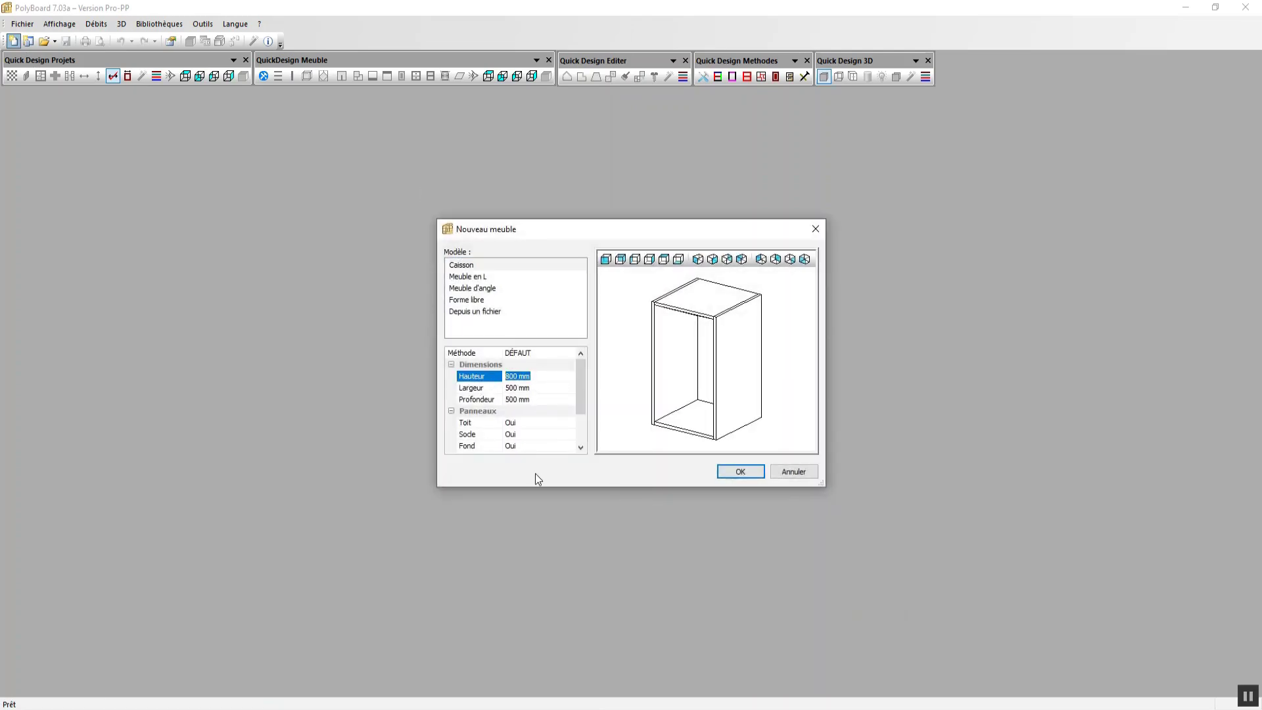
{"action": "left_click", "coordinate": [539, 393]}
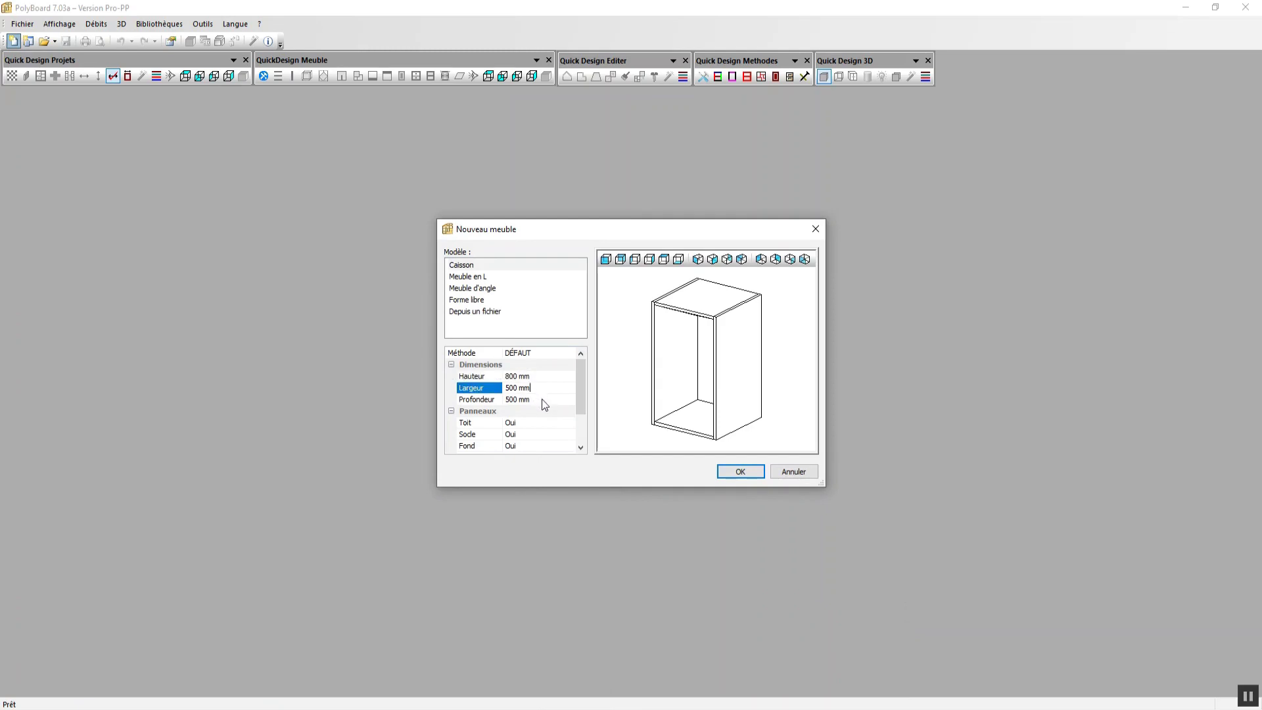
{"action": "left_click", "coordinate": [482, 400]}
{"action": "type", "text": "5"}
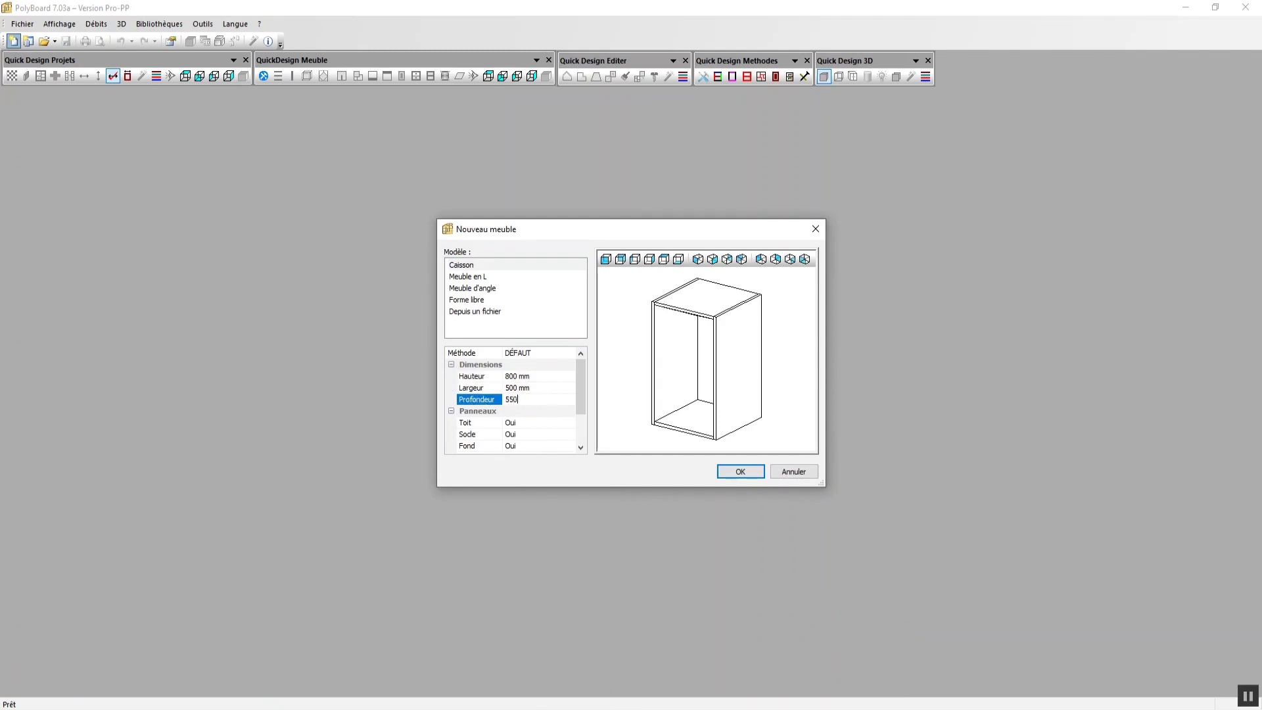
{"action": "type", "text": "50"}
{"action": "left_click", "coordinate": [471, 402]}
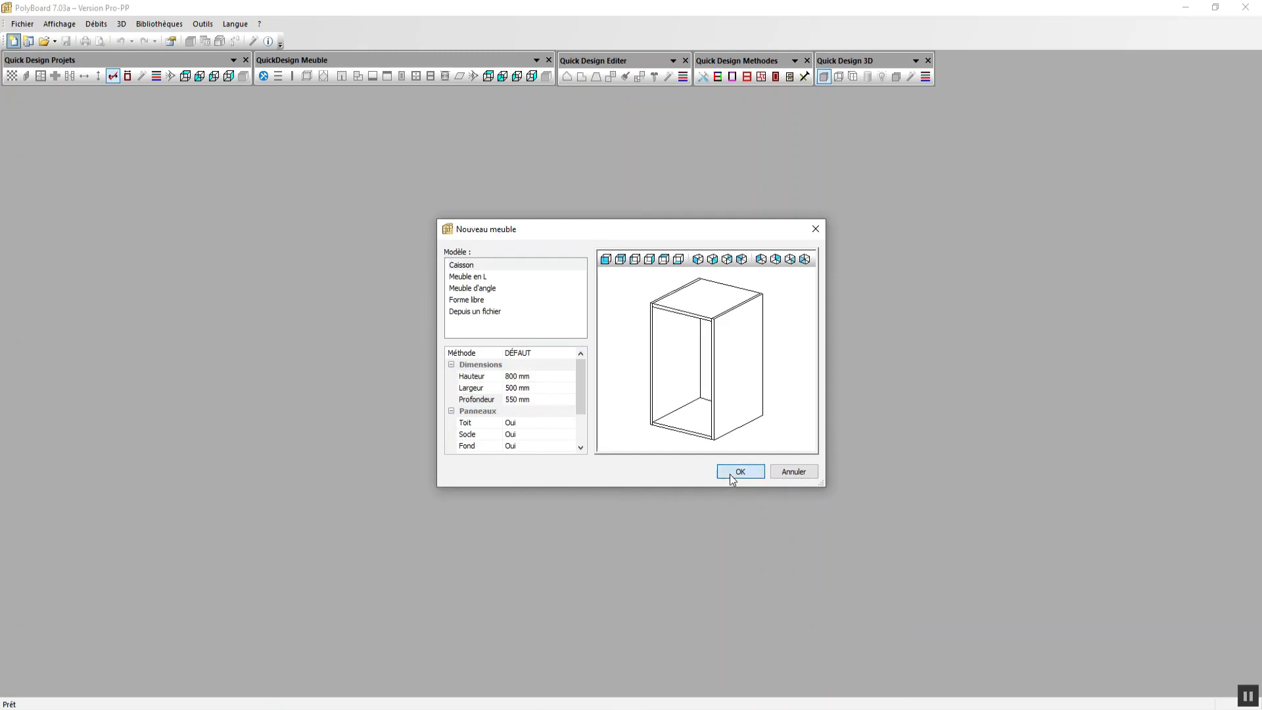
{"action": "left_click", "coordinate": [731, 472]}
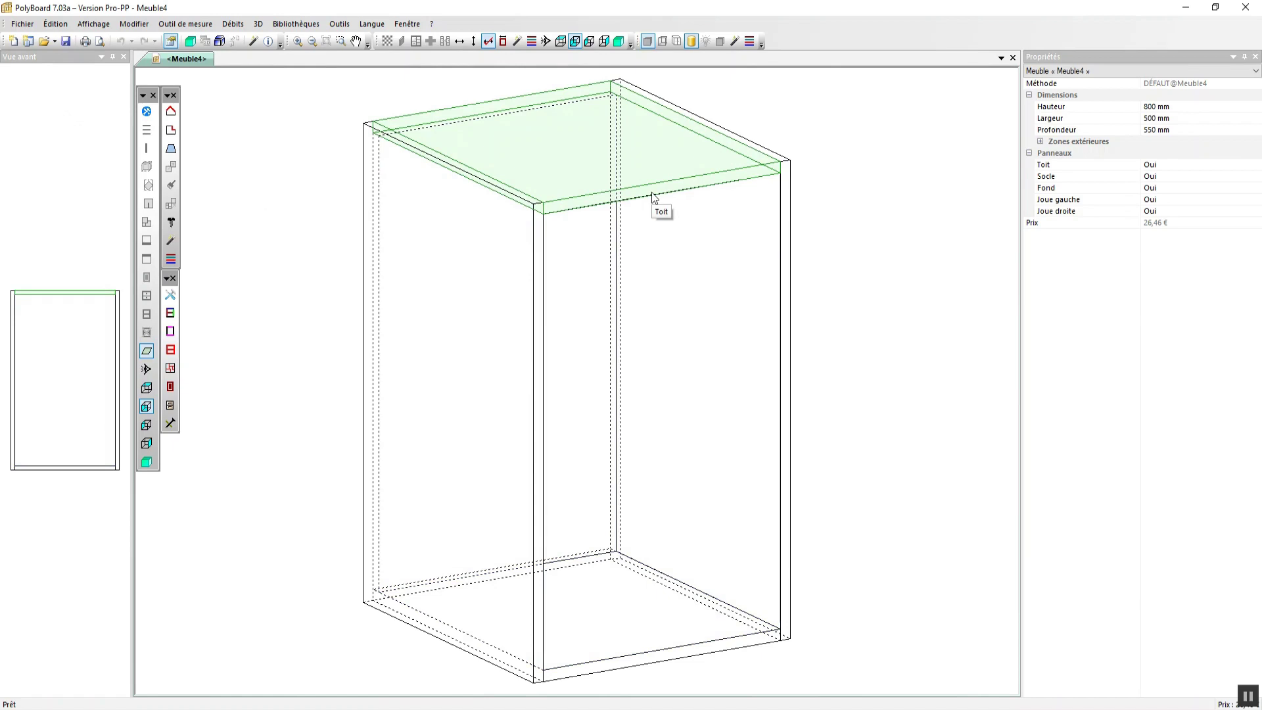
Import the slotted cutout polyline from Vin.dxf on the desktop into the closed curves library, with millimetres as the file unit.
{"action": "left_click", "coordinate": [294, 25]}
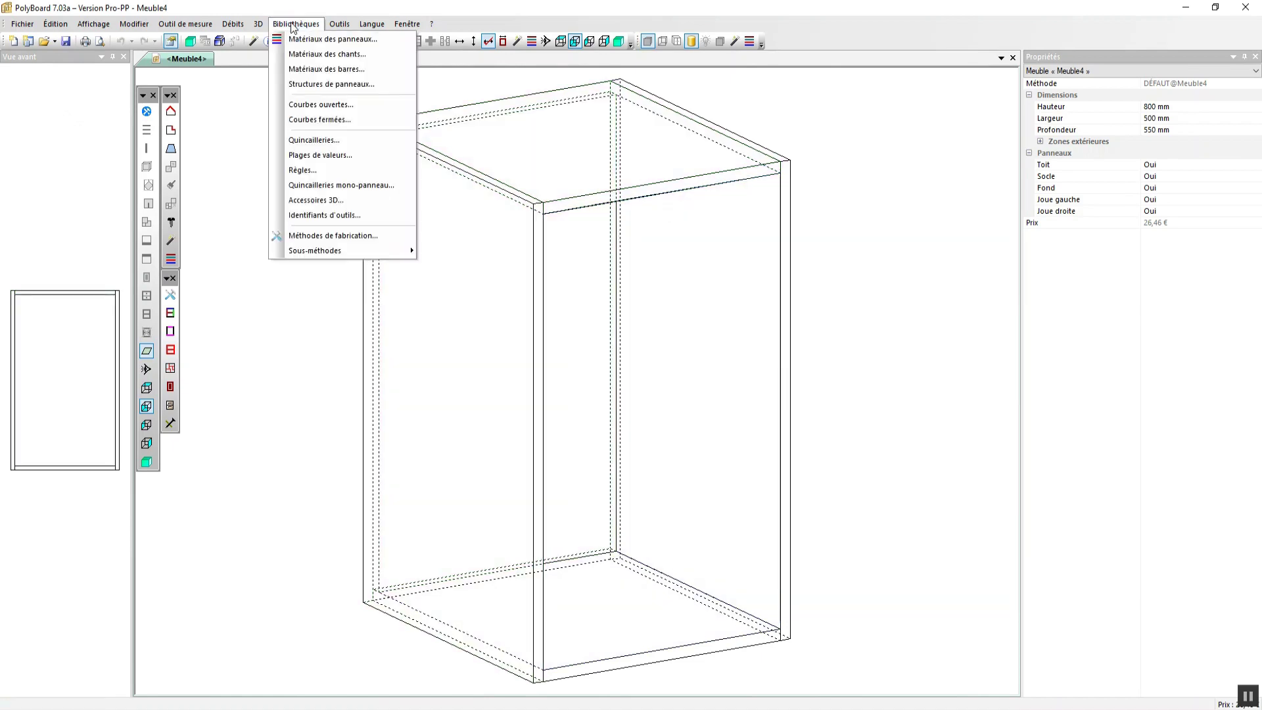
{"action": "left_click", "coordinate": [344, 119]}
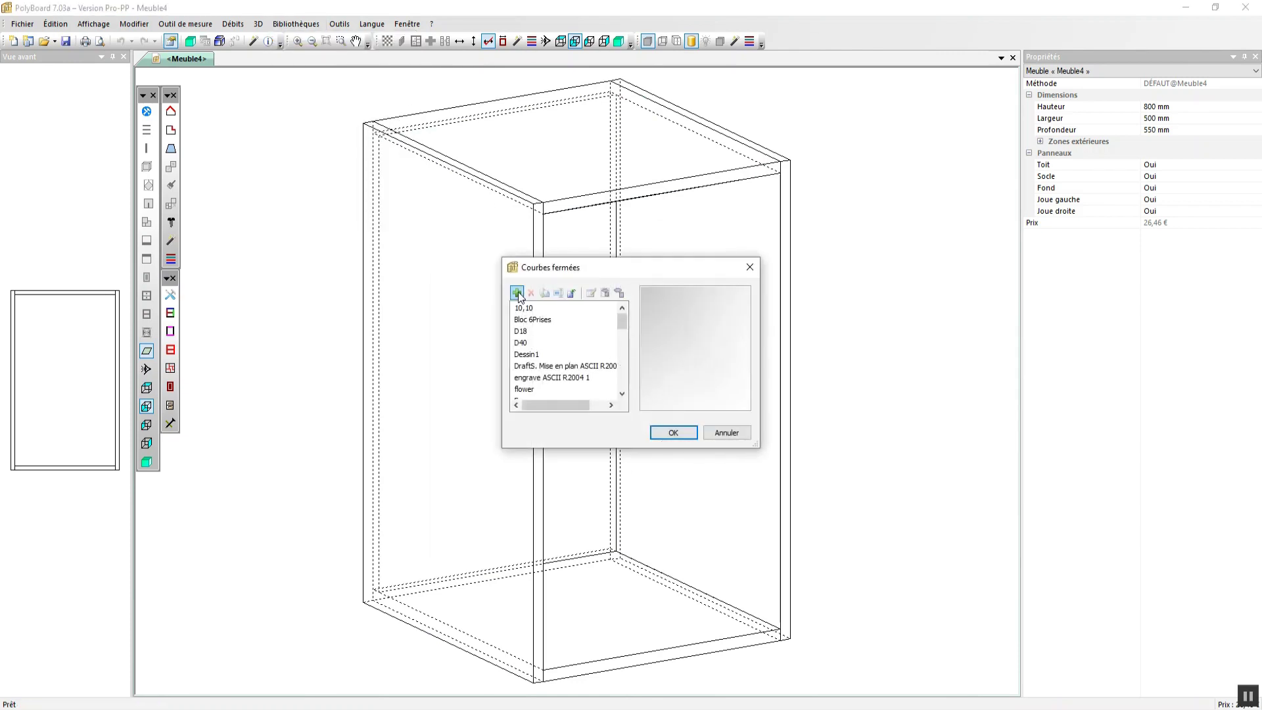
{"action": "left_click", "coordinate": [571, 293]}
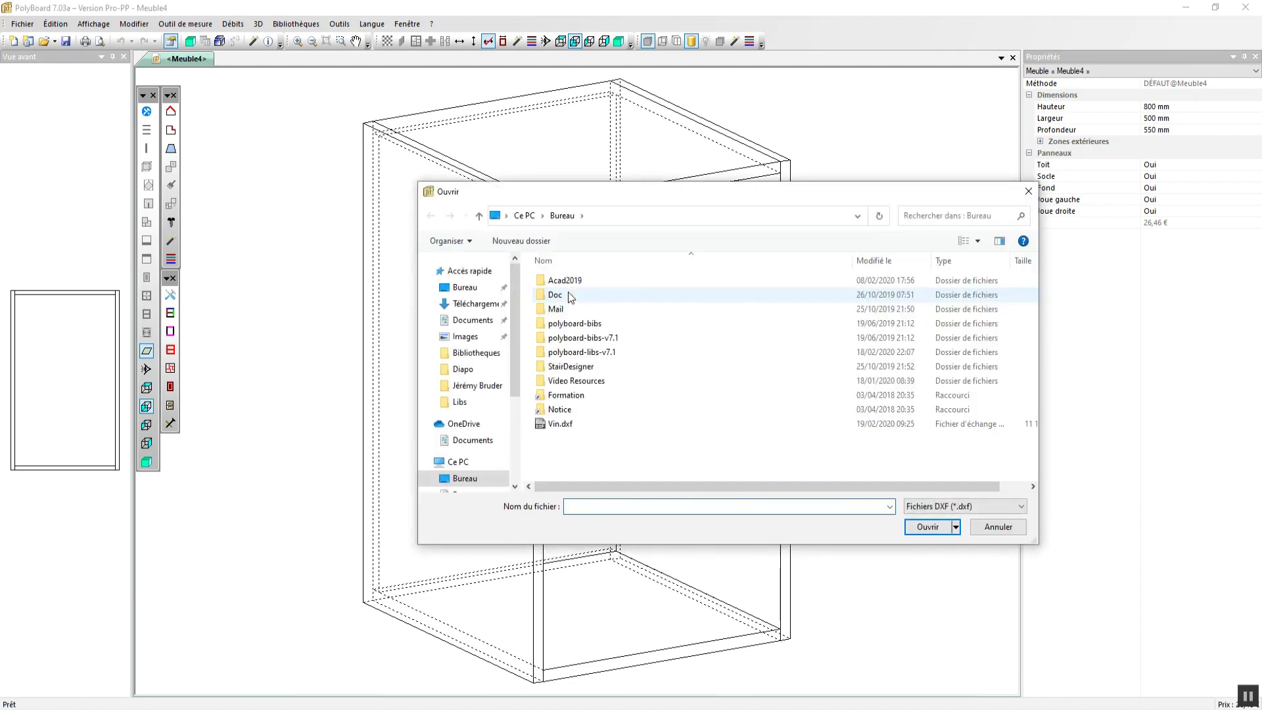
{"action": "left_click", "coordinate": [560, 424]}
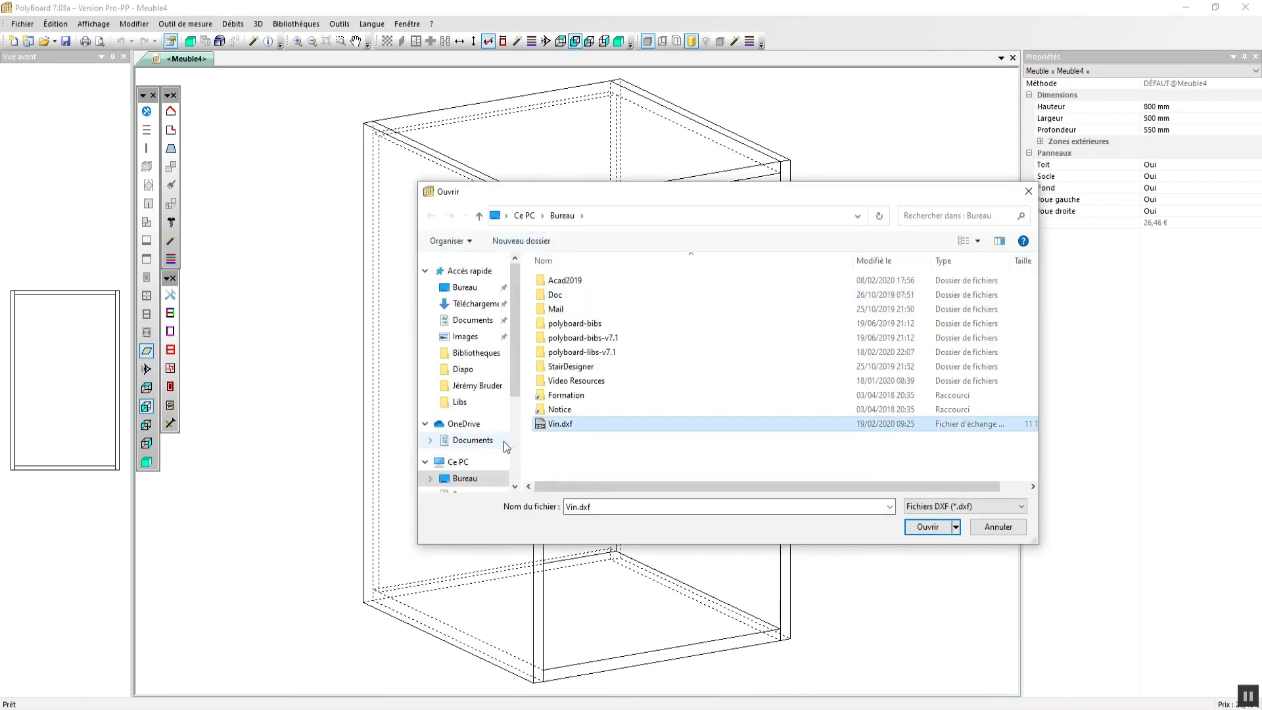
{"action": "left_click", "coordinate": [926, 526]}
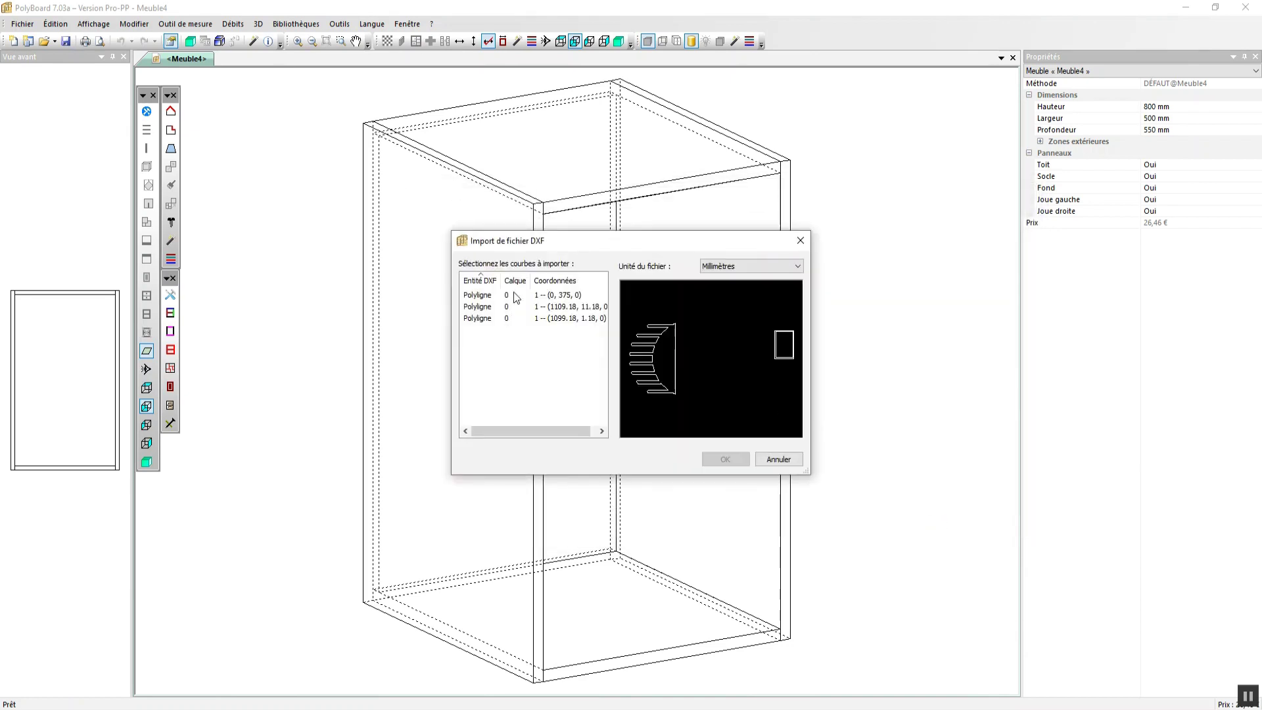
{"action": "left_click", "coordinate": [507, 296]}
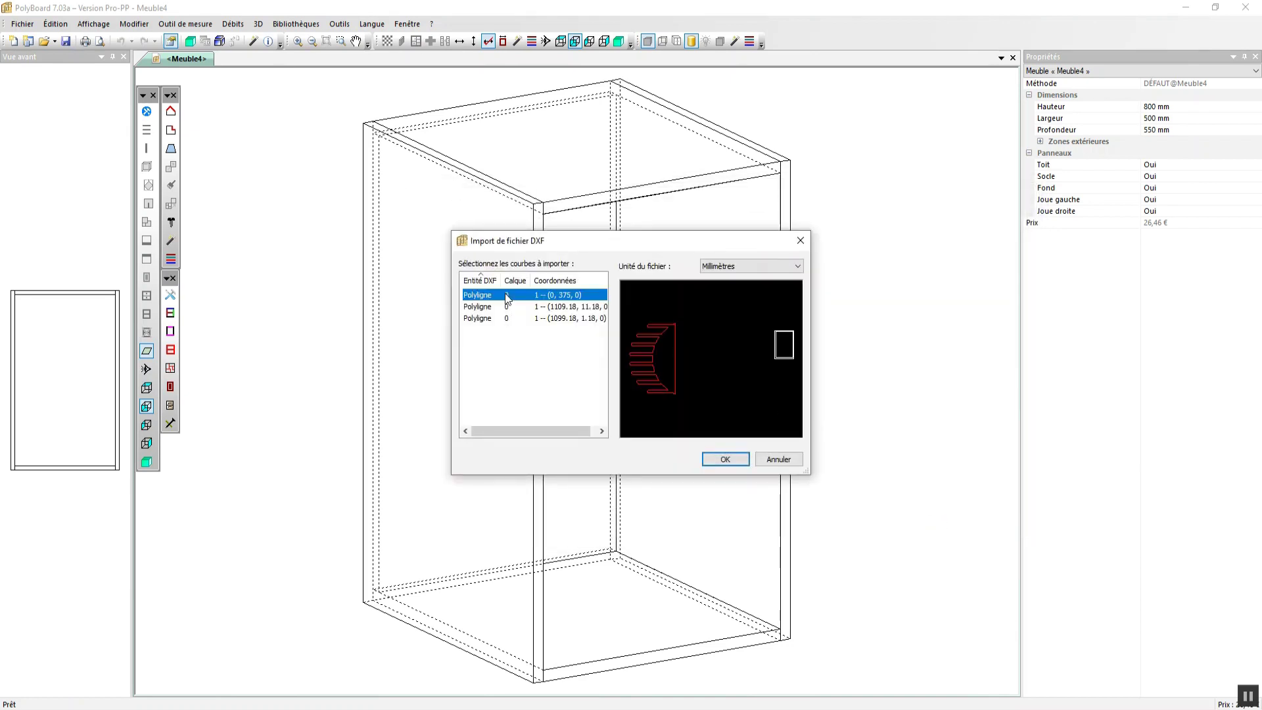
{"action": "left_click", "coordinate": [723, 461]}
{"action": "left_click", "coordinate": [666, 437]}
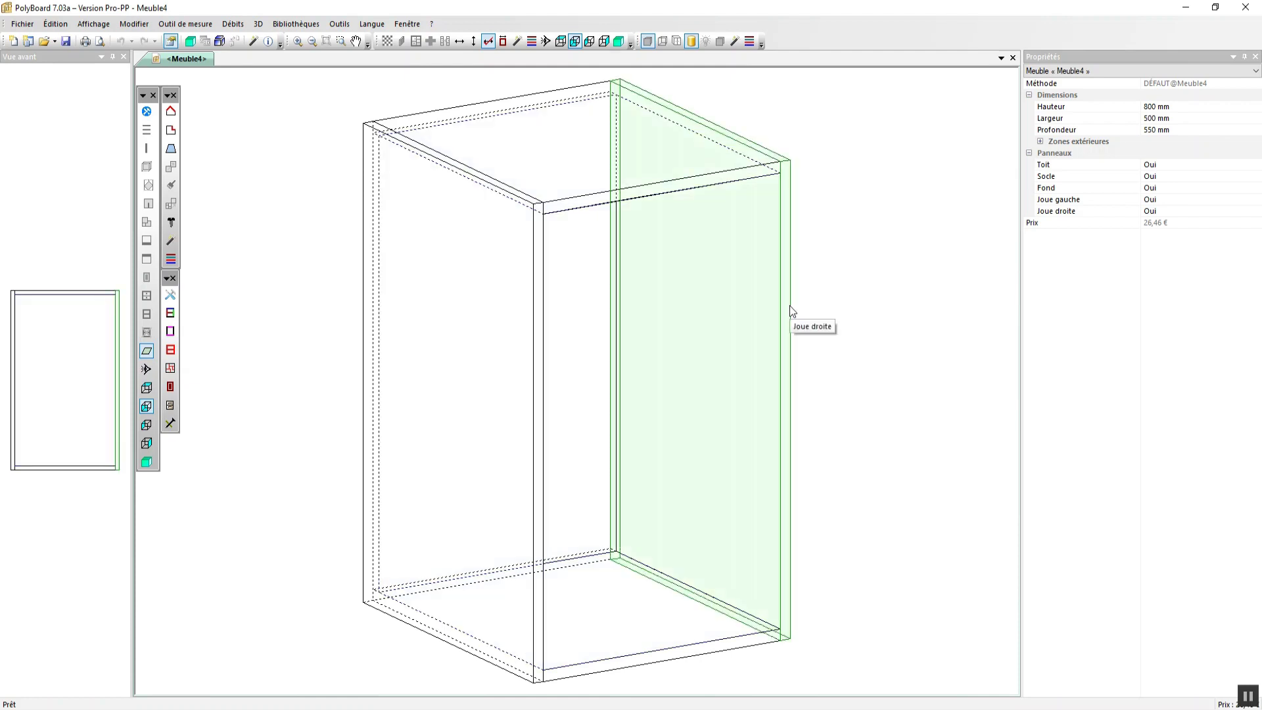
Add an interior machining to the cabinet's right side panel using the Vin closed curve as its shape.
{"action": "left_click", "coordinate": [792, 312]}
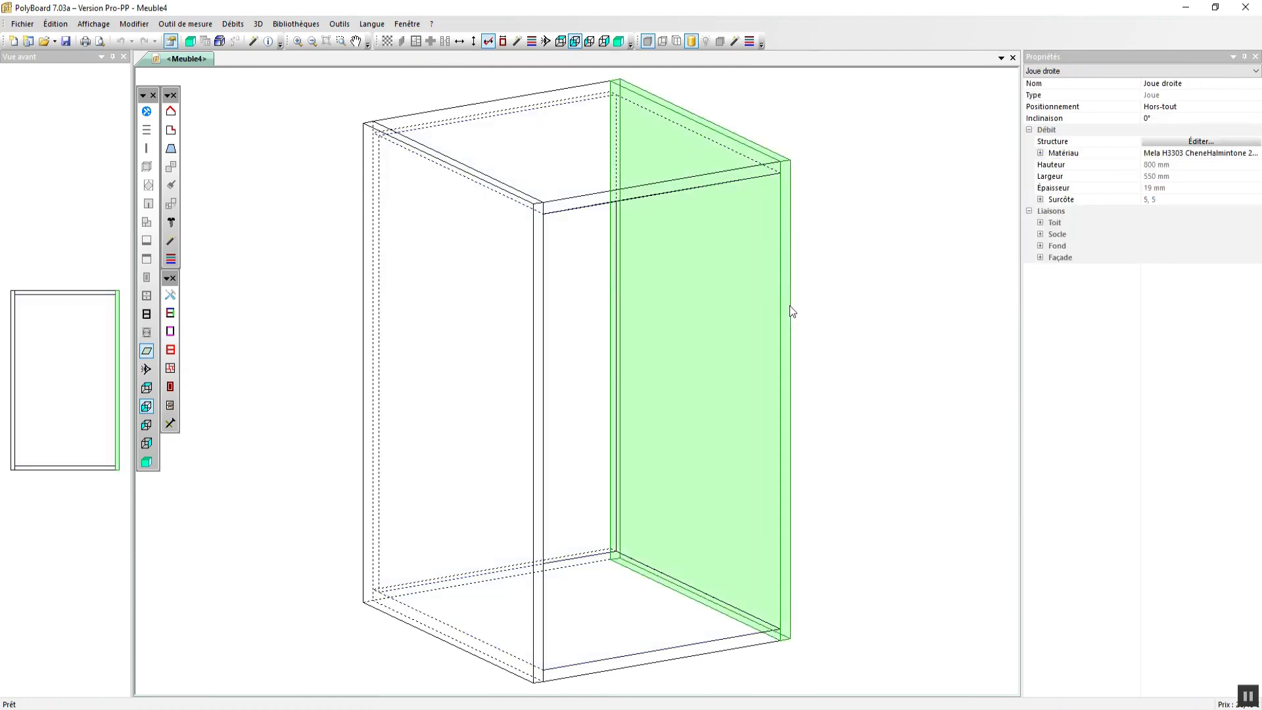
{"action": "left_click", "coordinate": [1209, 139]}
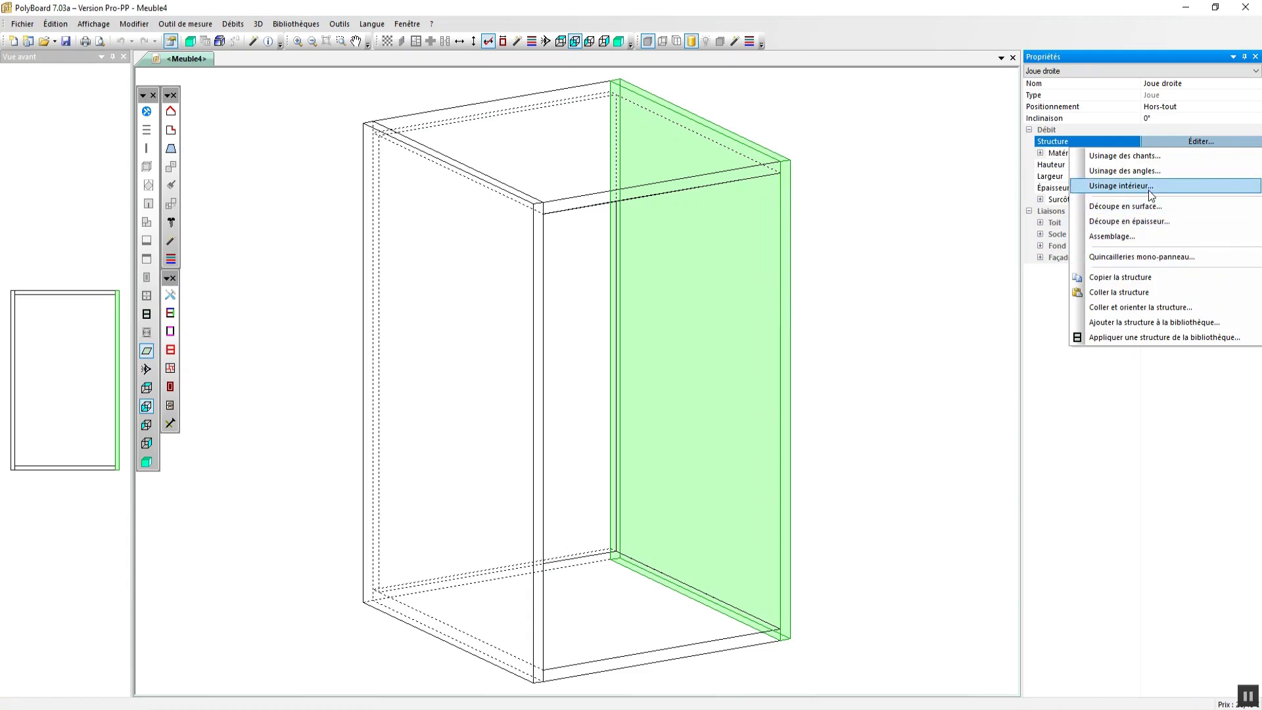
{"action": "left_click", "coordinate": [1149, 190]}
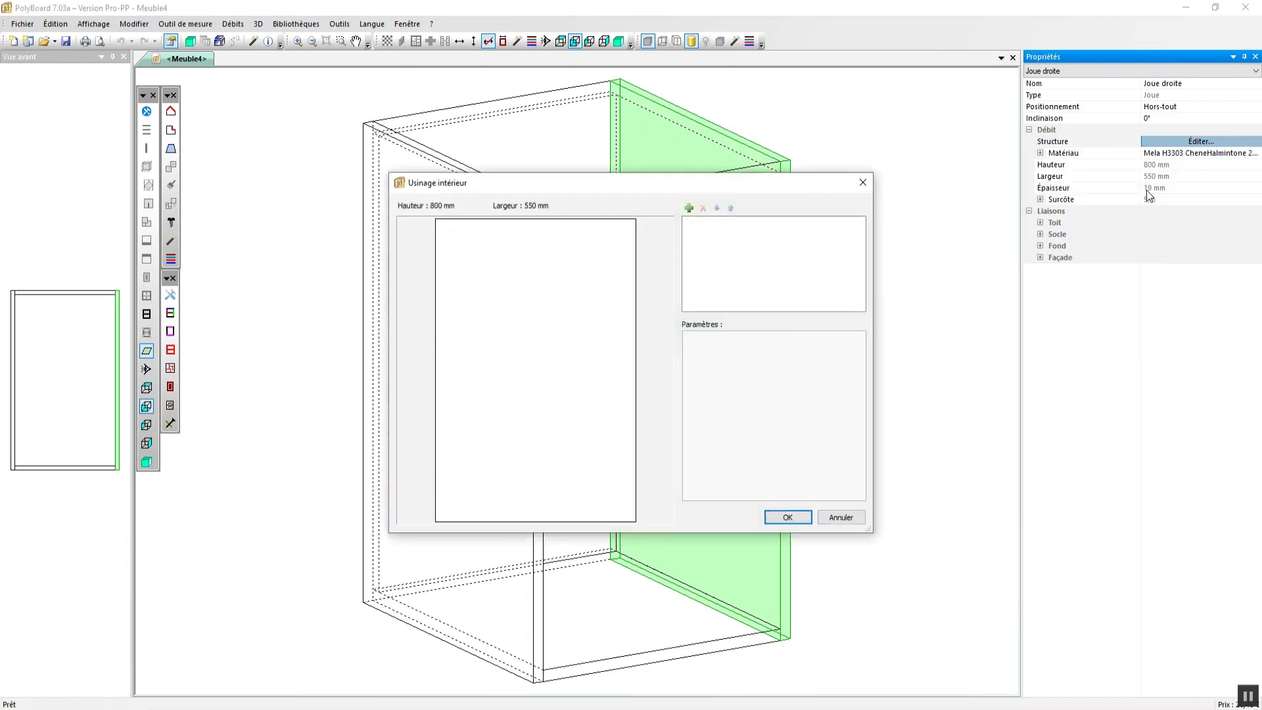
{"action": "left_click", "coordinate": [689, 208]}
{"action": "left_click", "coordinate": [825, 350]}
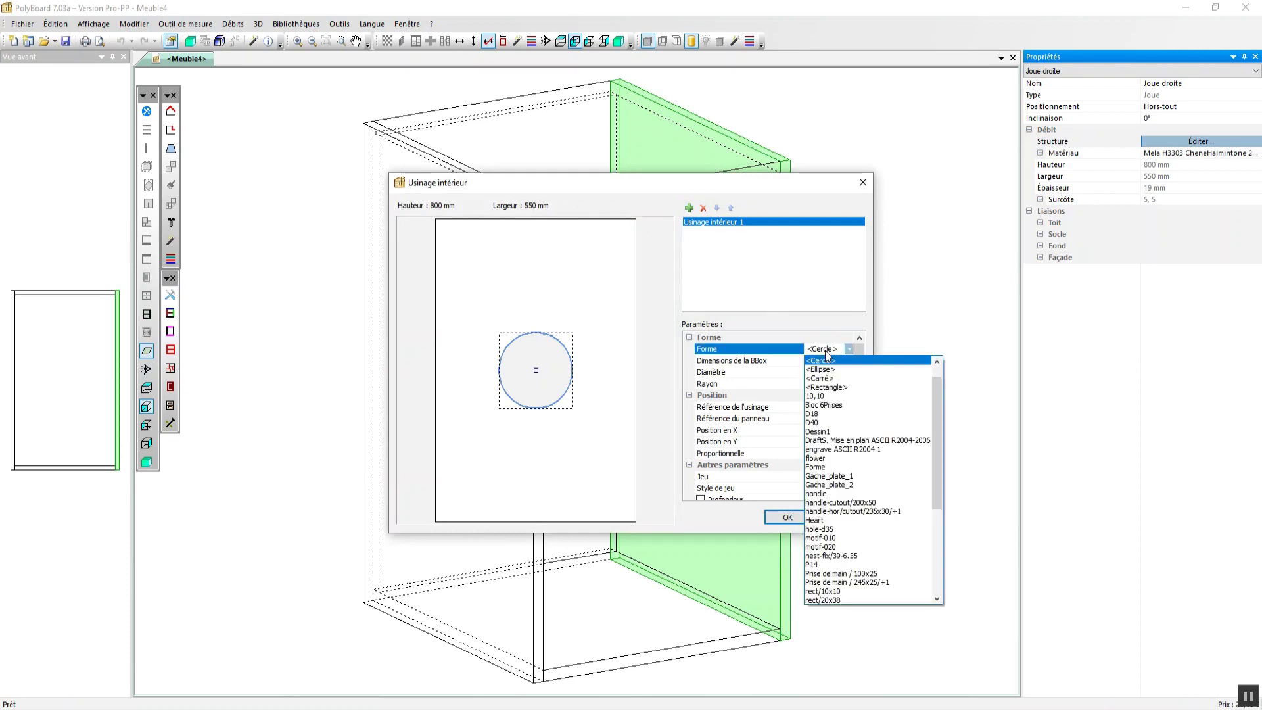
{"action": "scroll", "coordinate": [868, 507], "scroll_direction": "down", "scroll_amount": 4}
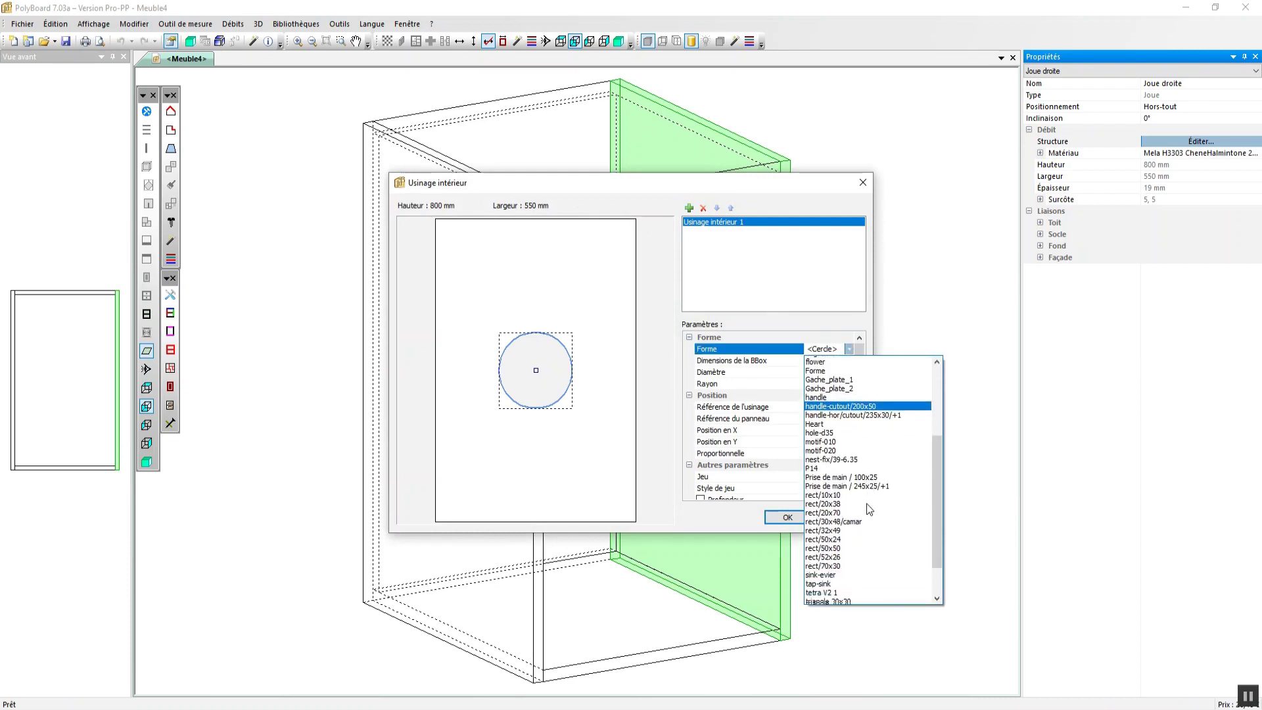
{"action": "scroll", "coordinate": [866, 507], "scroll_direction": "down", "scroll_amount": 3}
{"action": "left_click", "coordinate": [834, 584]}
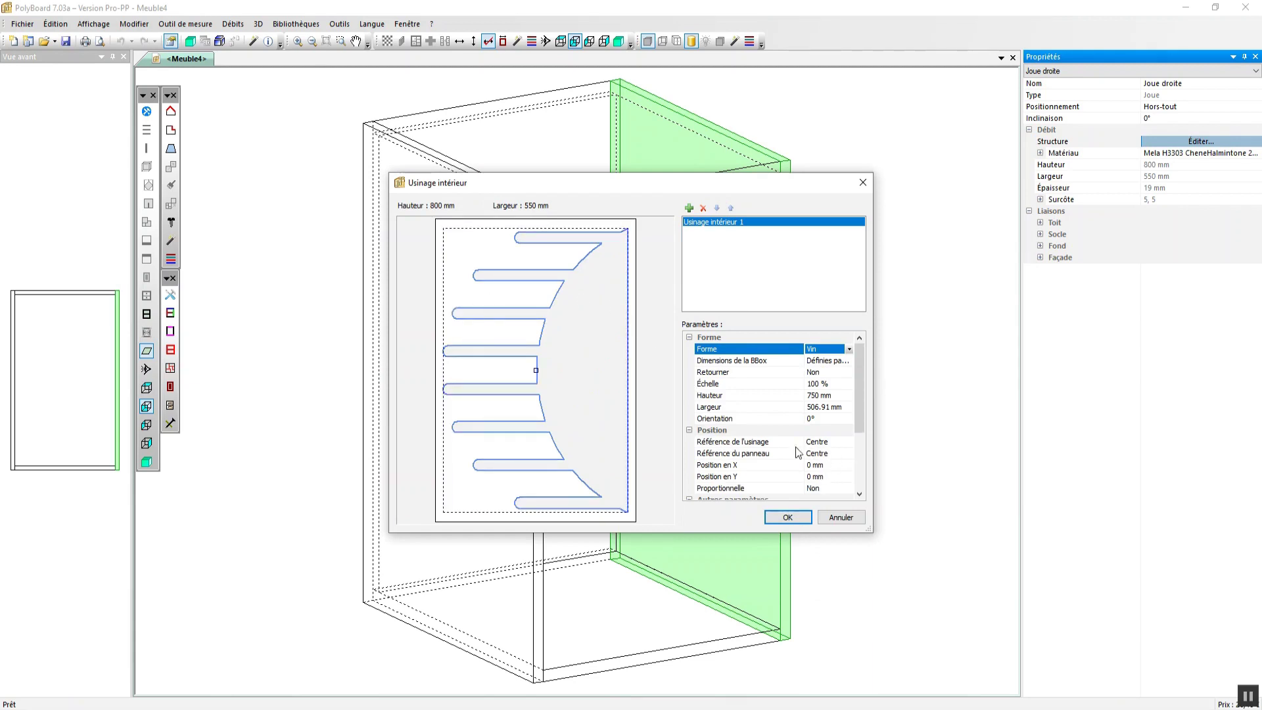
Set both the machining and panel references to Centre droit and the X position to 0 mm, and apply the machining.
{"action": "left_click", "coordinate": [835, 443]}
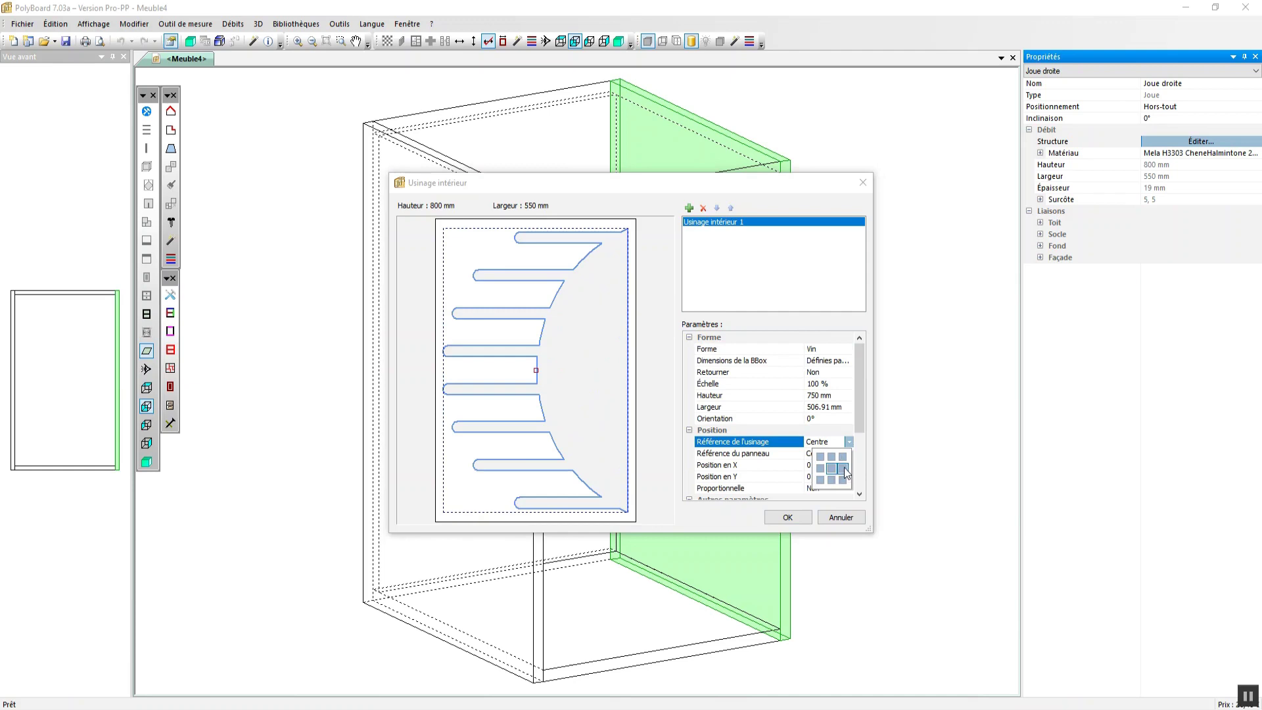
{"action": "left_click", "coordinate": [842, 469]}
{"action": "left_click", "coordinate": [826, 454]}
{"action": "left_click", "coordinate": [843, 480]}
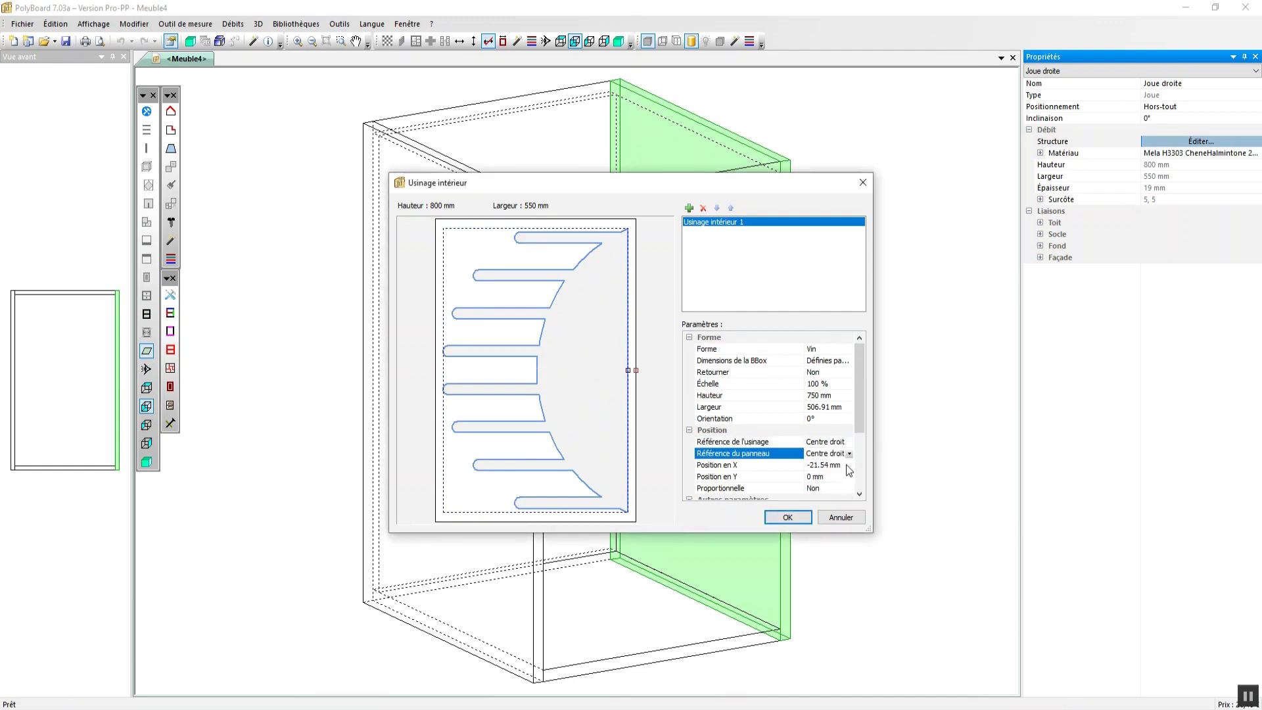
{"action": "left_click", "coordinate": [772, 466]}
{"action": "type", "text": "0"}
{"action": "key", "text": "Return"}
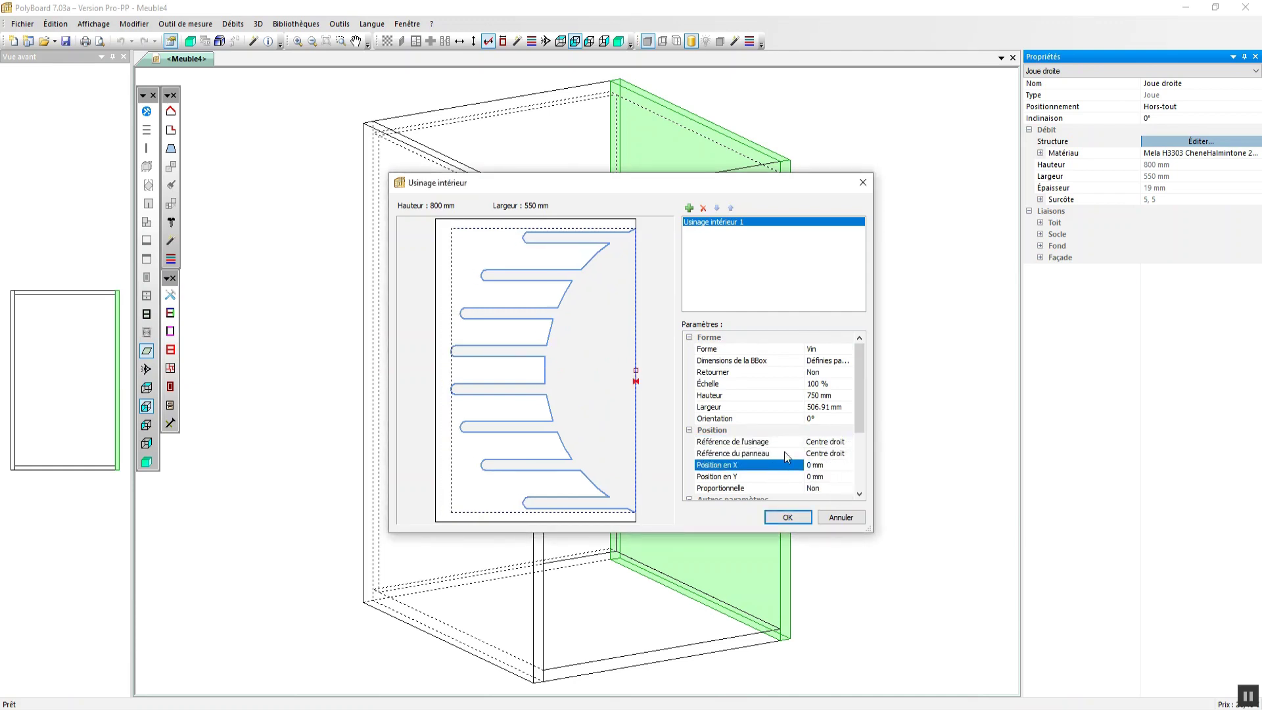
{"action": "key", "text": "Return"}
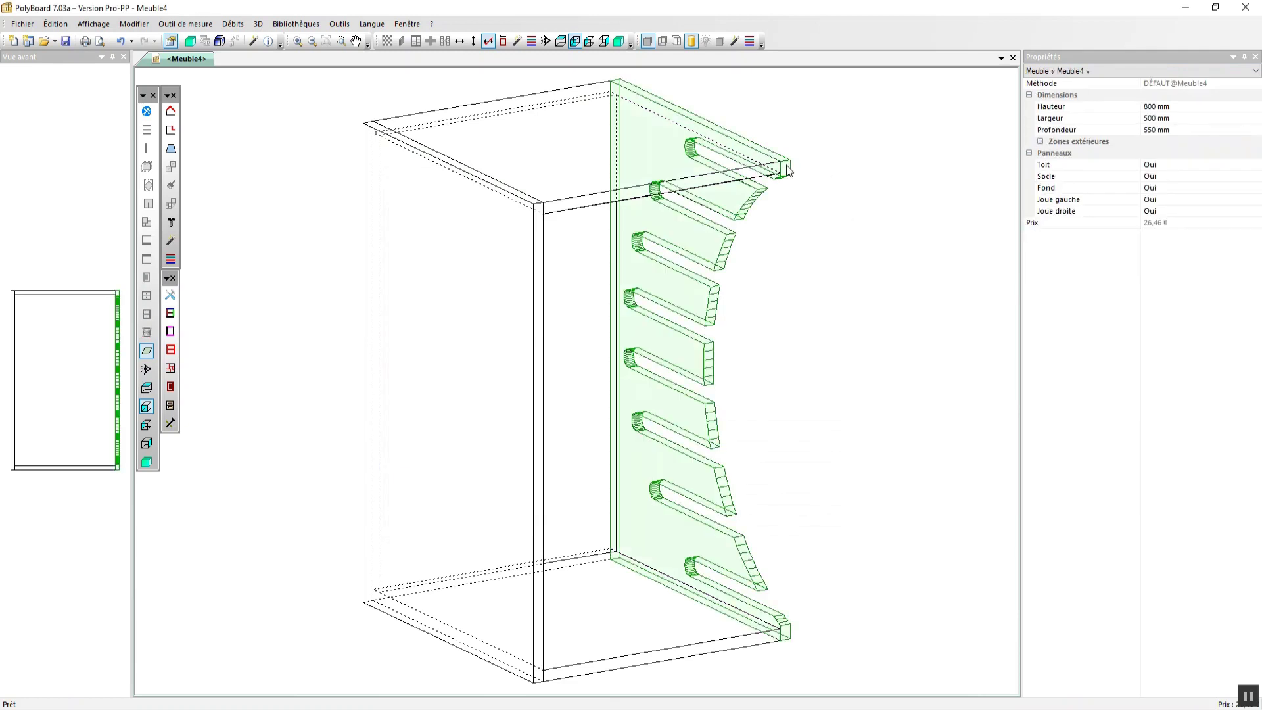
Copy the right side panel's structure with its Vin cutout and paste it onto the left side panel.
{"action": "left_click", "coordinate": [1256, 131]}
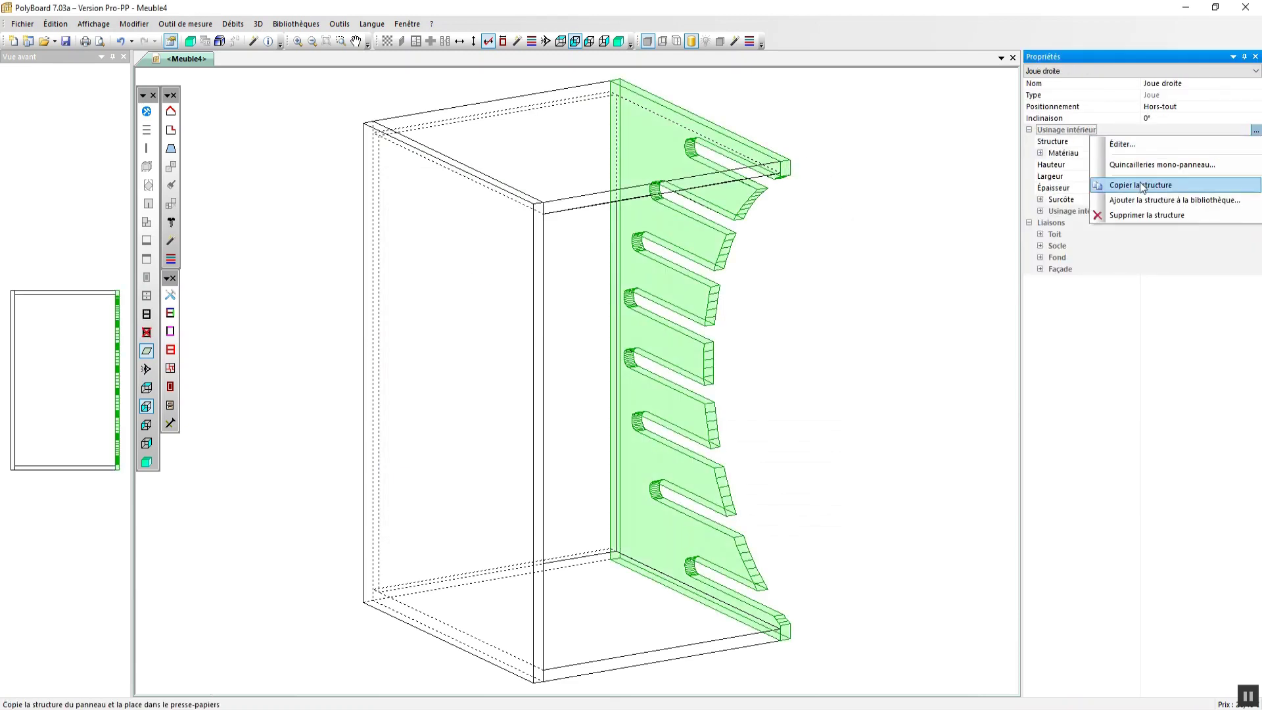
{"action": "left_click", "coordinate": [1151, 187]}
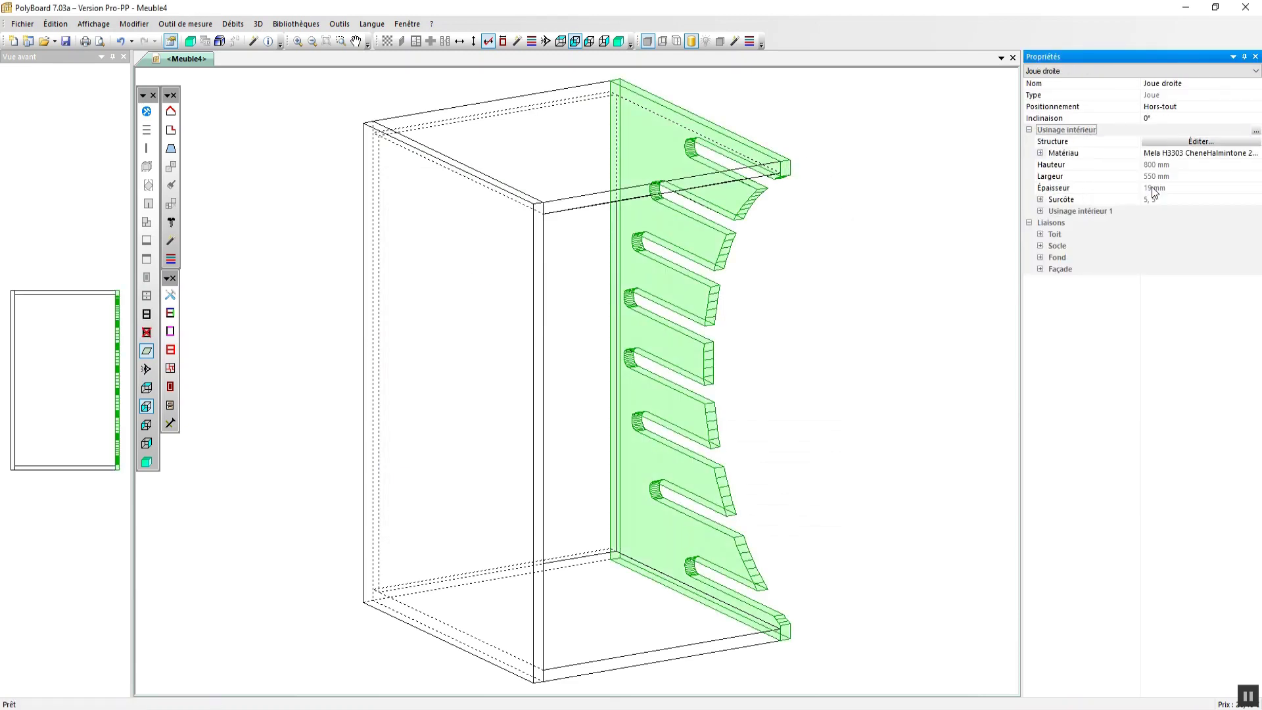
{"action": "left_click", "coordinate": [483, 192]}
{"action": "right_click", "coordinate": [483, 192]}
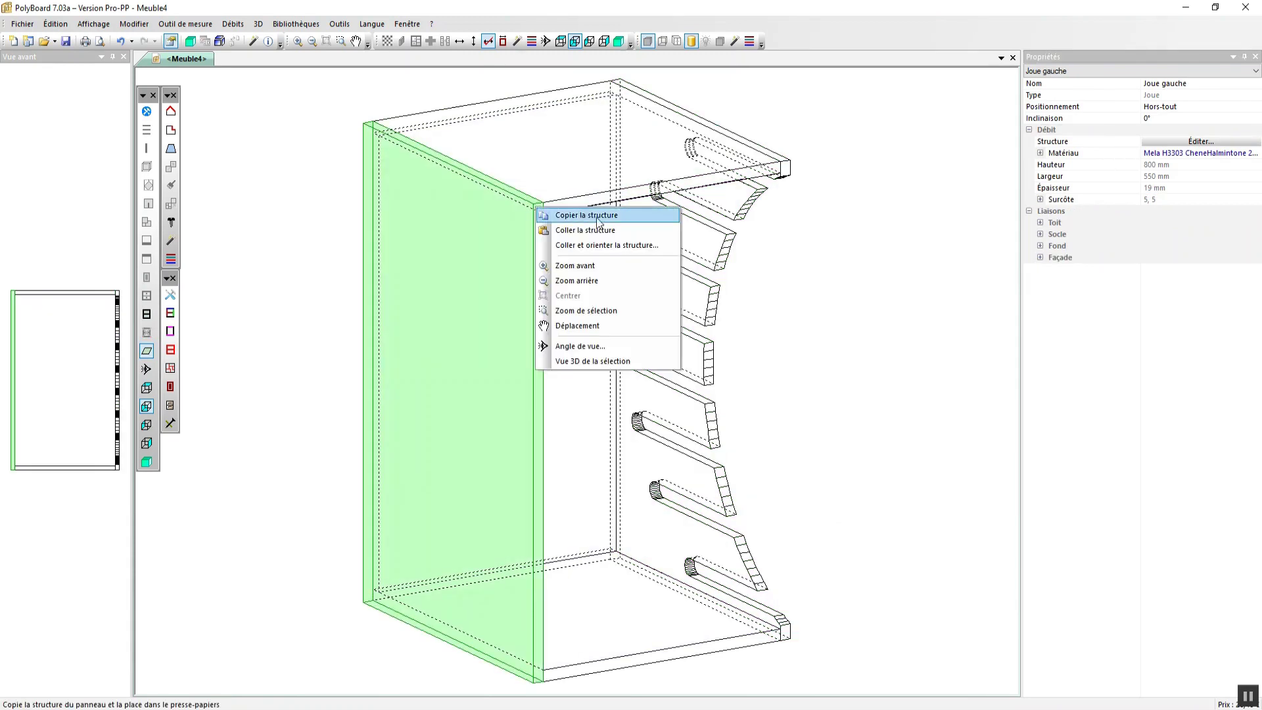
{"action": "left_click", "coordinate": [578, 212]}
{"action": "left_click", "coordinate": [881, 216]}
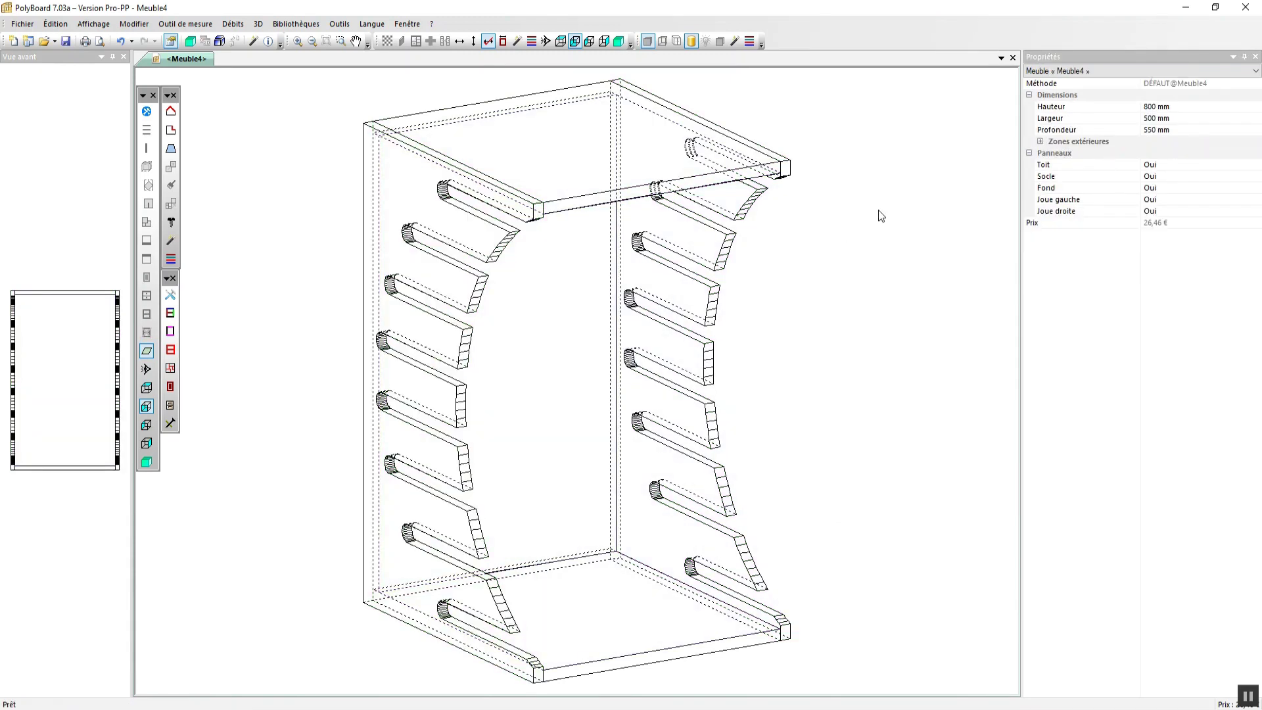
Open the cabinet's 3D view and rotate the model to examine the cutouts in both side panels.
{"action": "left_click", "coordinate": [190, 41]}
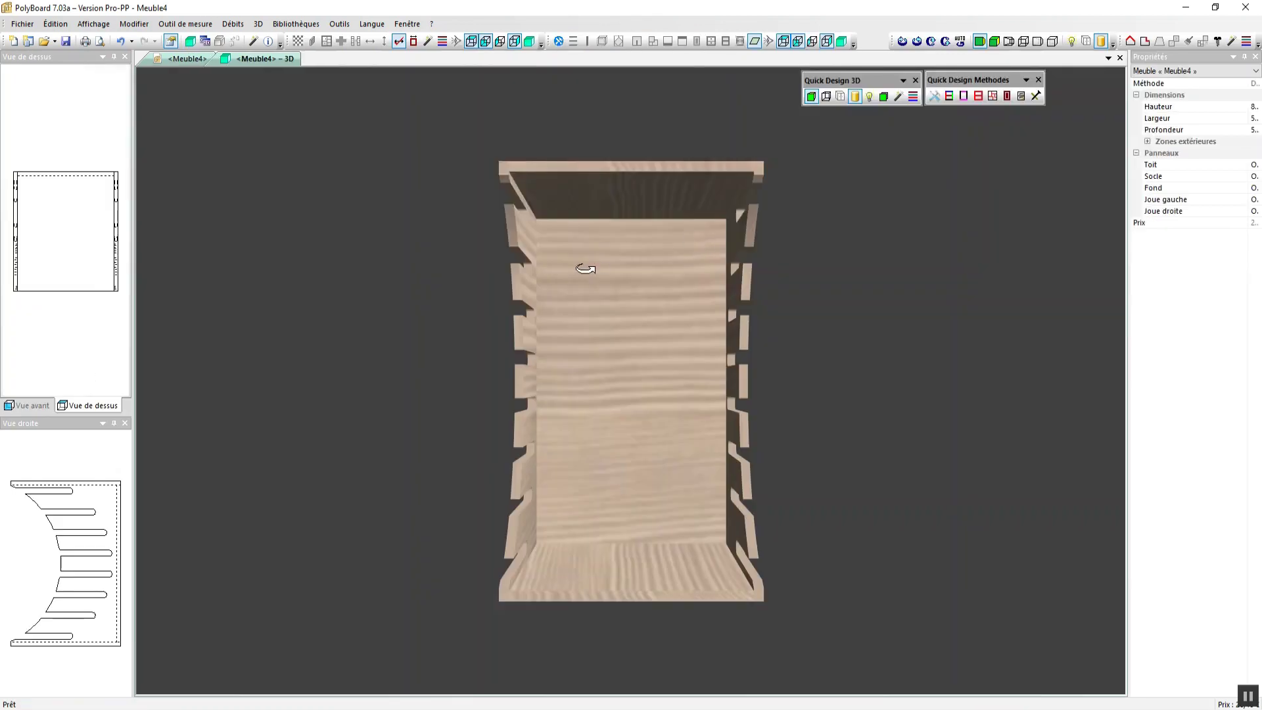
{"action": "left_click_drag", "start_coordinate": [585, 267], "coordinate": [740, 333]}
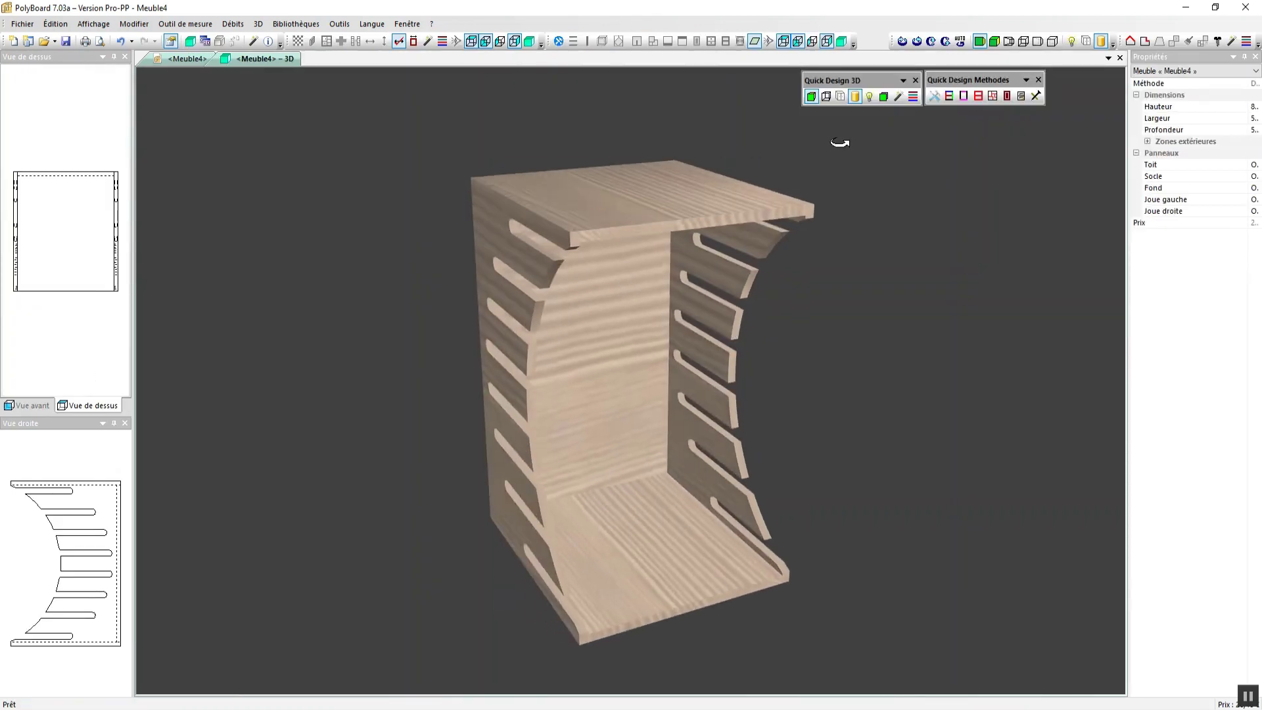
{"action": "left_click", "coordinate": [960, 41]}
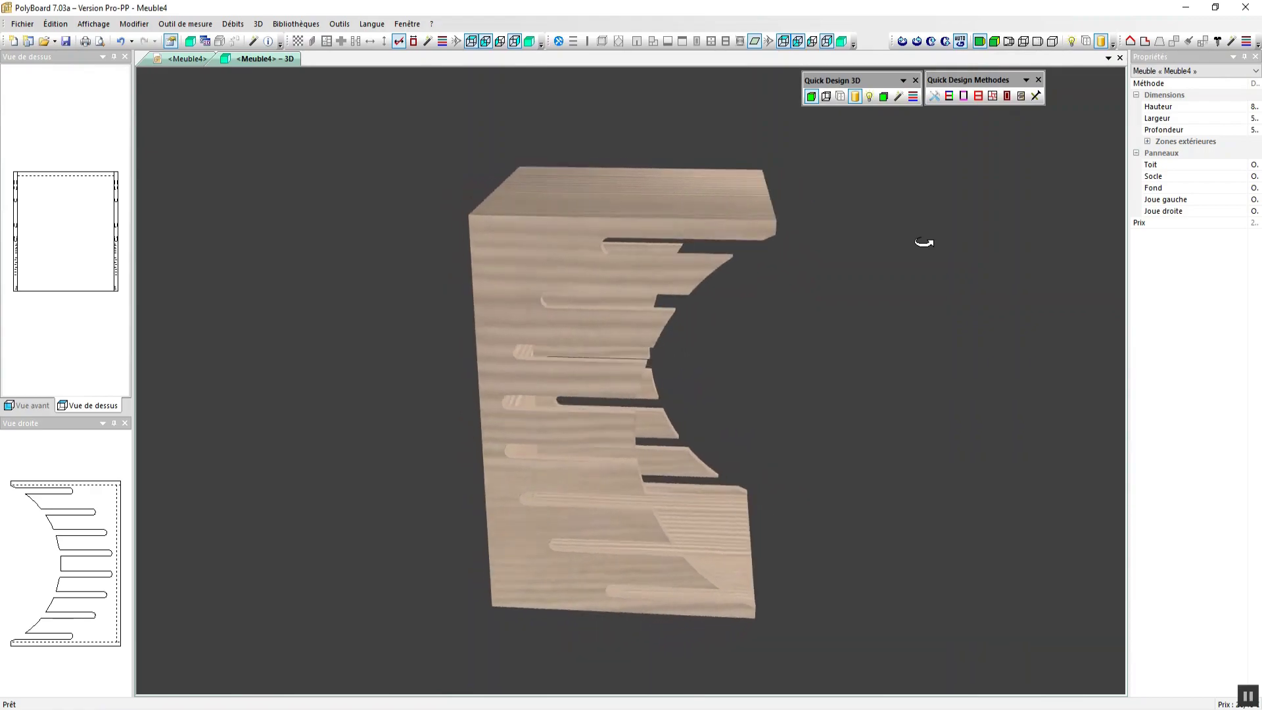